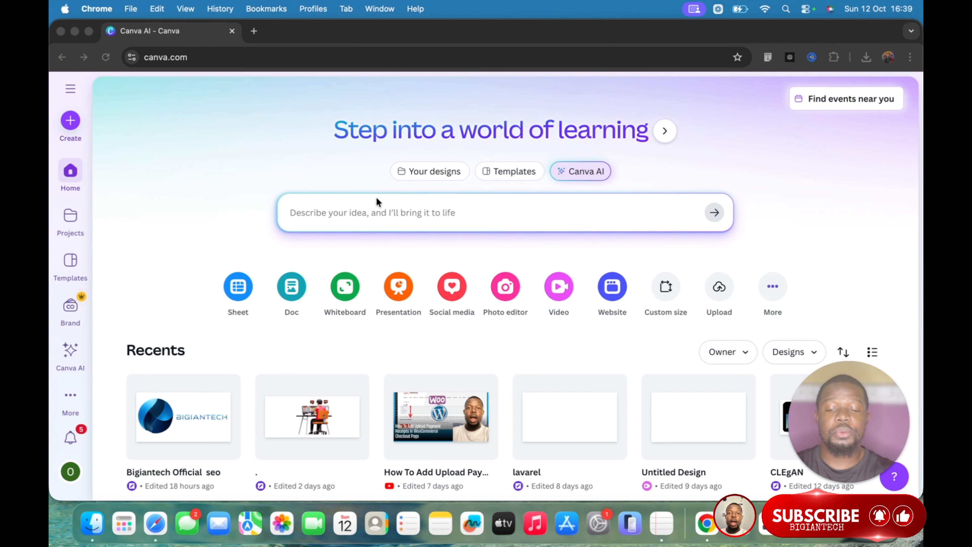
- Review the monthly prices of the Free, Pro and Teams plans for individuals and teams, and return to the home page
{"action": "scroll", "coordinate": [201, 223], "scroll_direction": "down", "scroll_amount": 1}
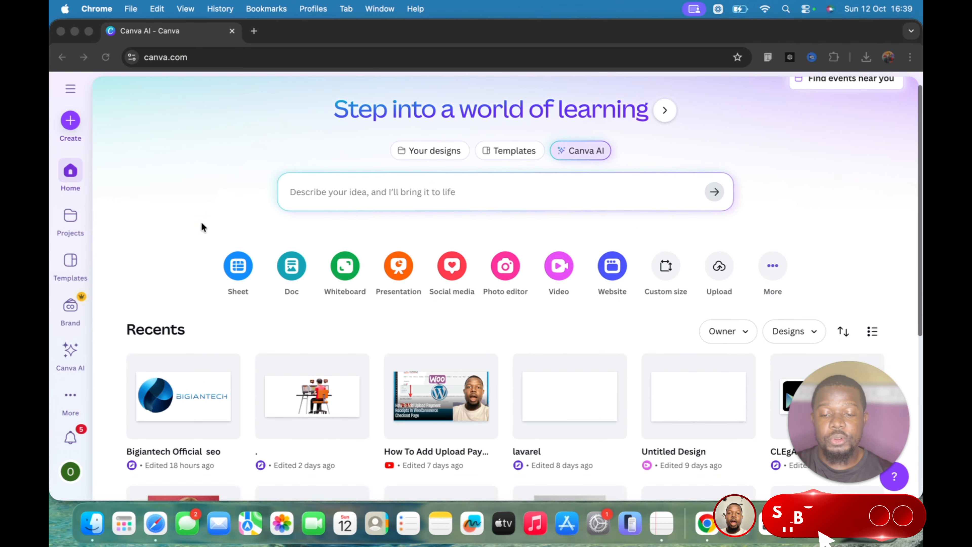
{"action": "scroll", "coordinate": [202, 223], "scroll_direction": "up", "scroll_amount": 1}
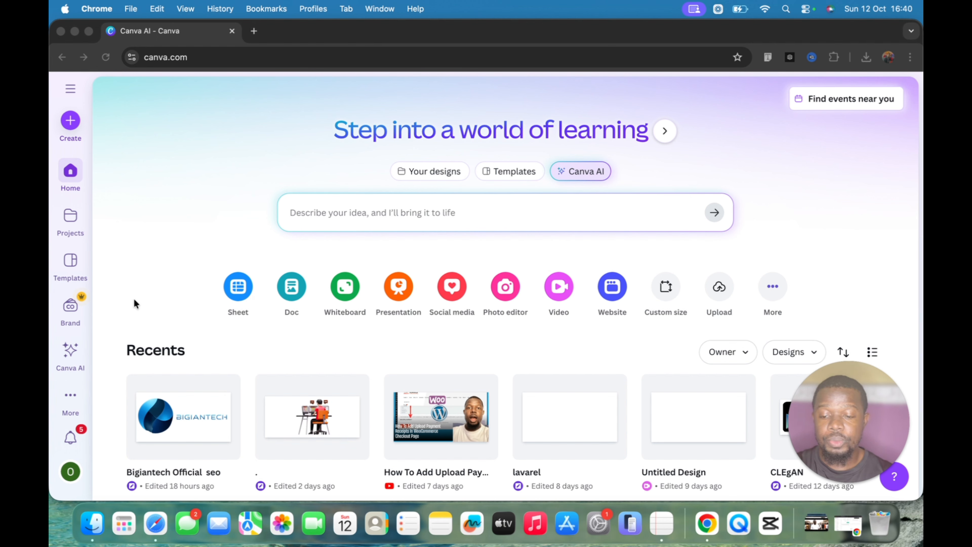
{"action": "left_click", "coordinate": [66, 480]}
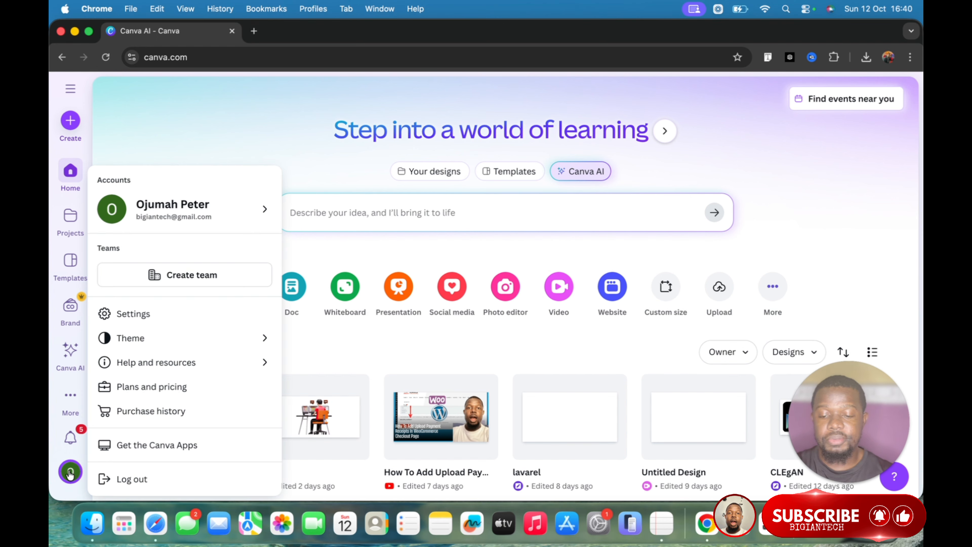
{"action": "left_click", "coordinate": [157, 388]}
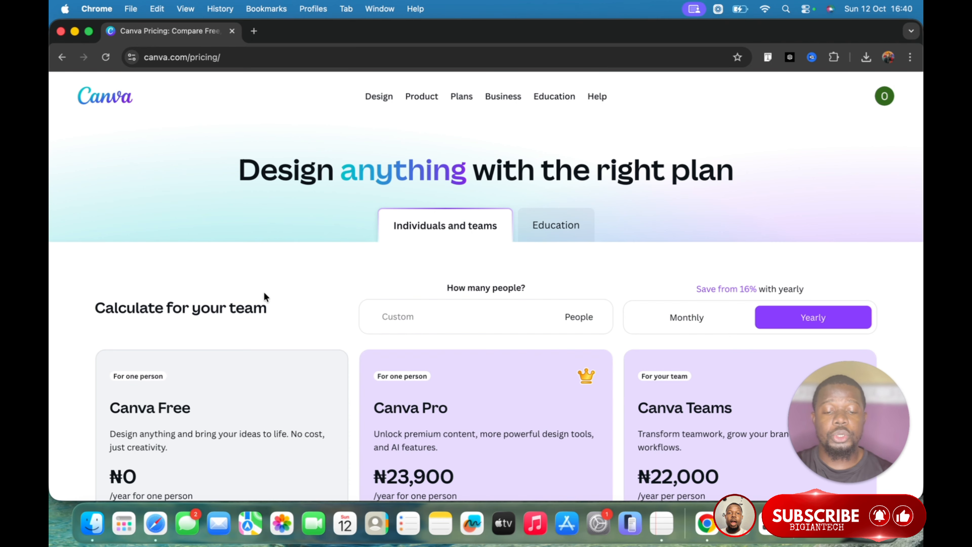
{"action": "scroll", "coordinate": [264, 292], "scroll_direction": "down", "scroll_amount": 2}
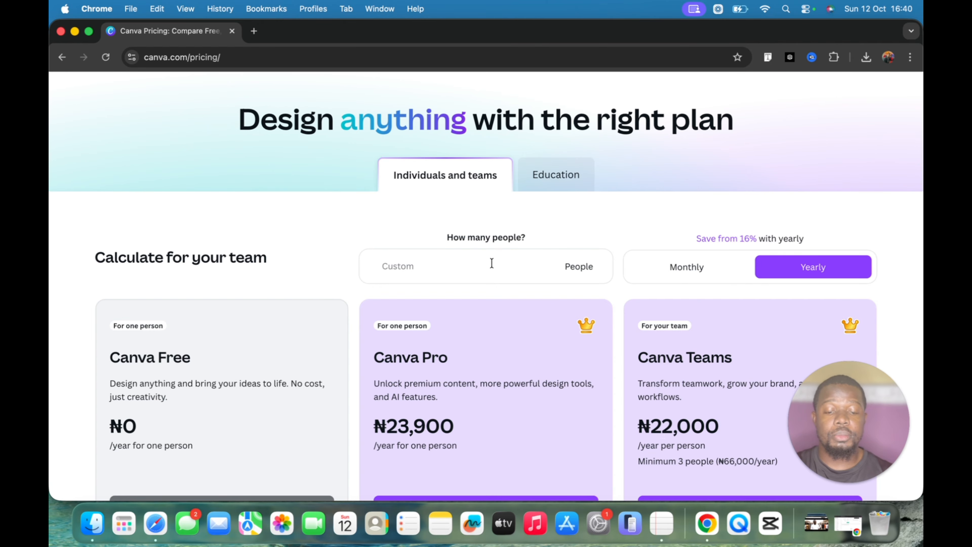
{"action": "left_click", "coordinate": [679, 269]}
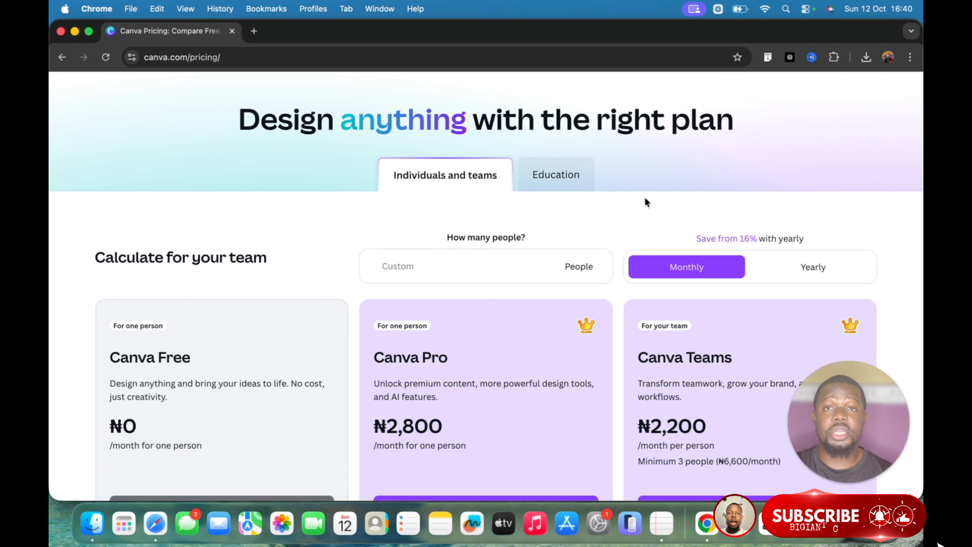
{"action": "scroll", "coordinate": [605, 222], "scroll_direction": "down", "scroll_amount": 3}
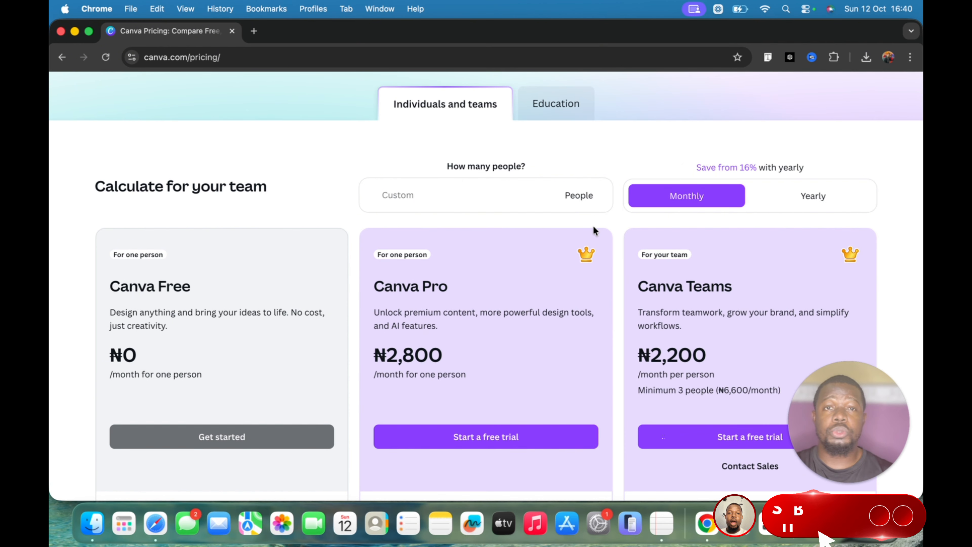
{"action": "scroll", "coordinate": [263, 196], "scroll_direction": "up", "scroll_amount": 5}
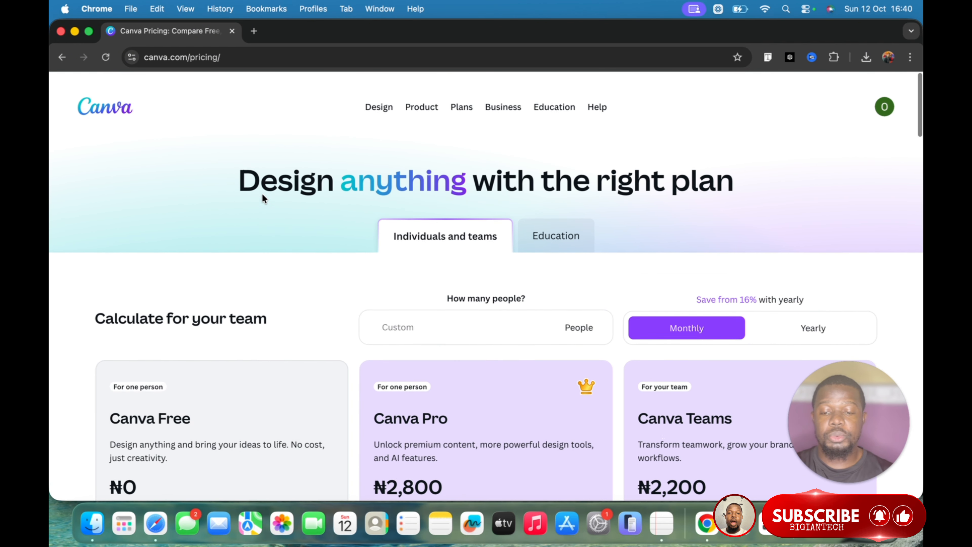
{"action": "left_click", "coordinate": [130, 107]}
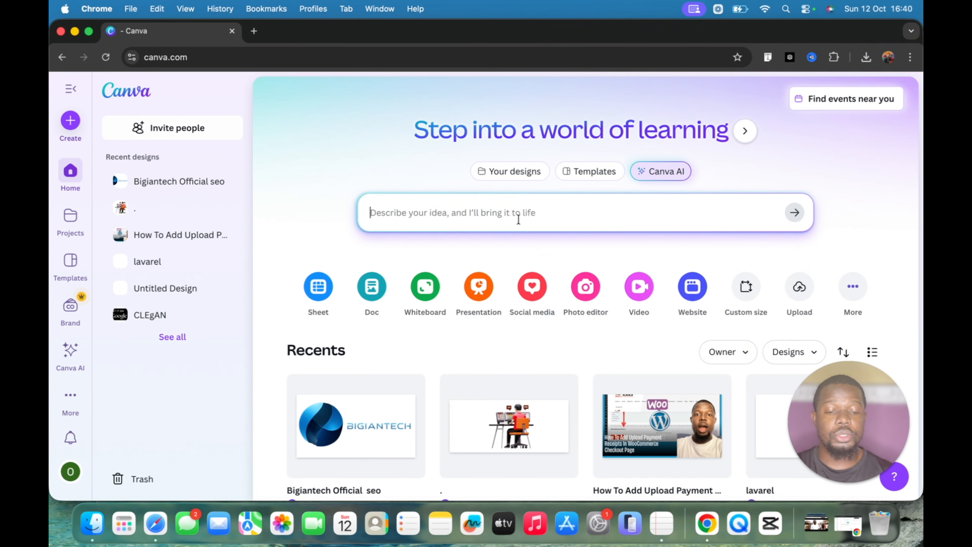
- Begin a new Canva AI prompt with the words "create a standard company logo for" and an opening quotation mark
{"action": "left_click", "coordinate": [647, 172]}
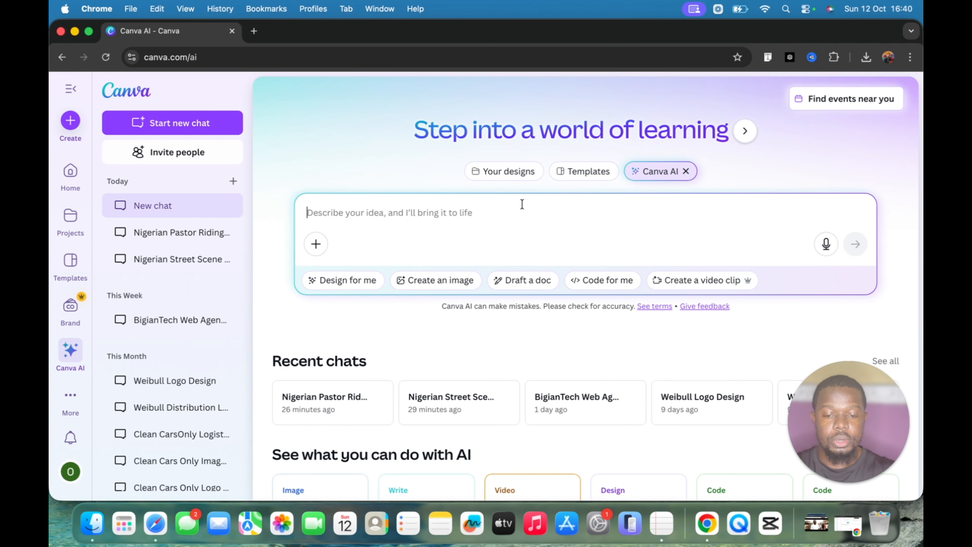
{"action": "type", "text": "cr4eat"}
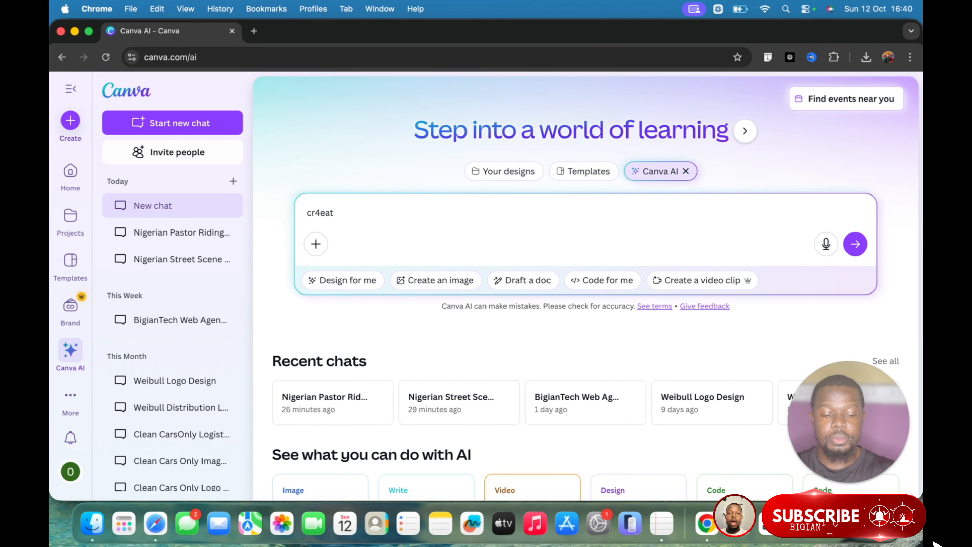
{"action": "type", "text": "eate"}
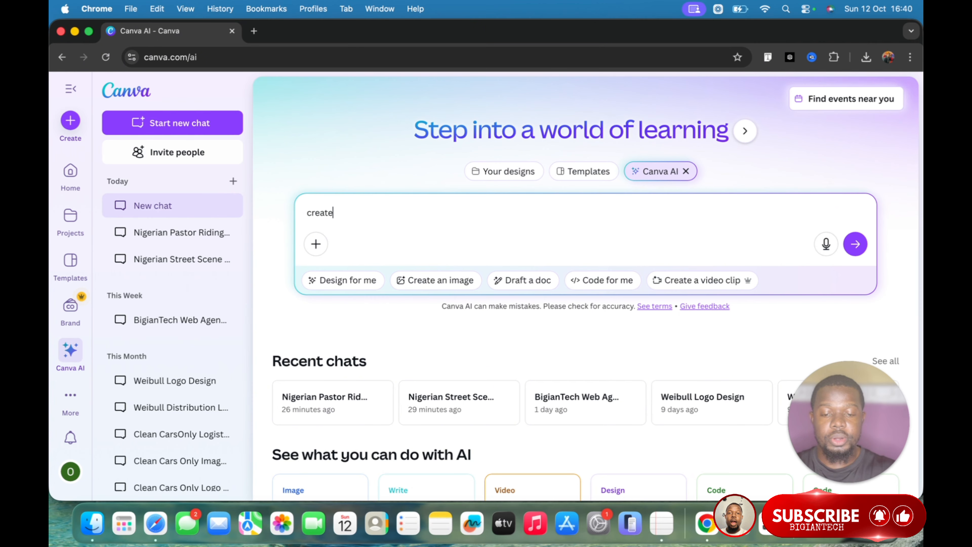
{"action": "type", "text": " a stan"}
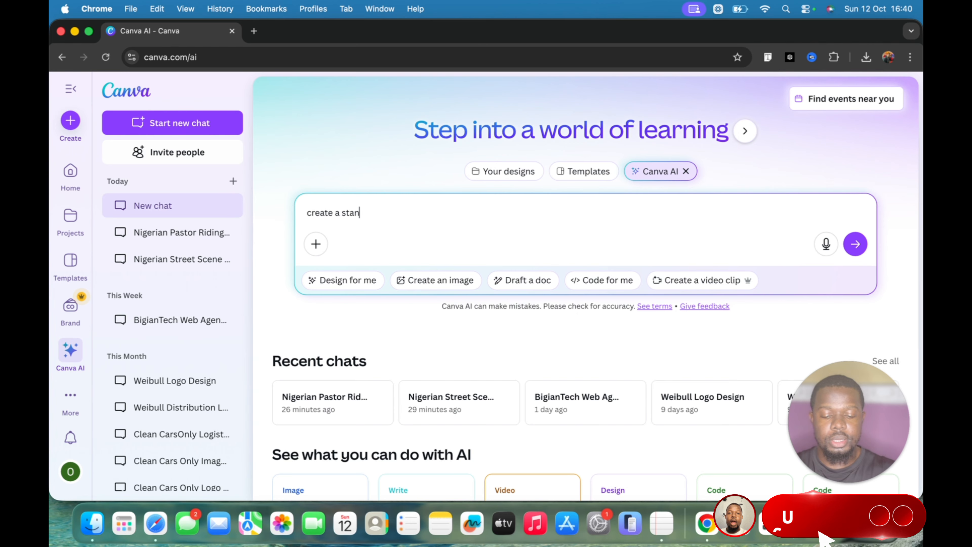
{"action": "type", "text": "dard com"}
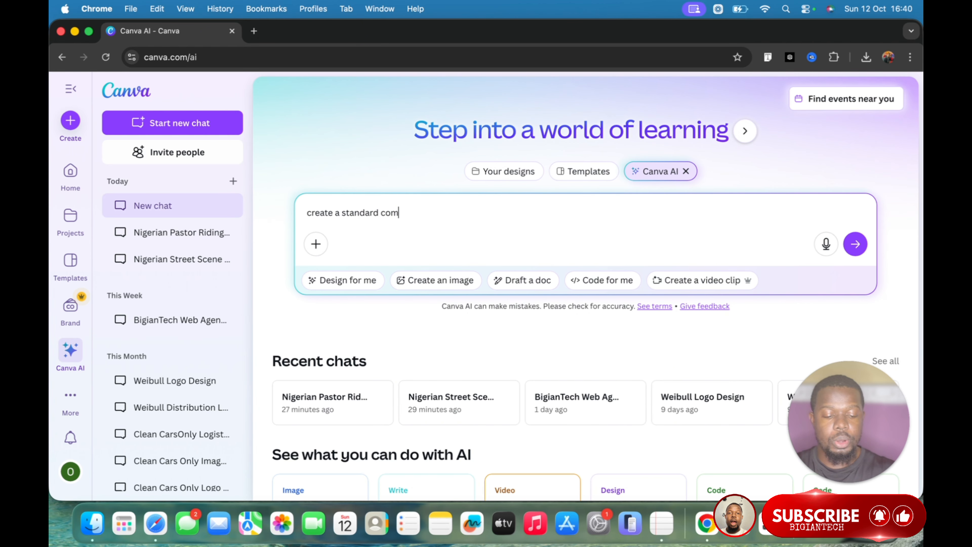
{"action": "type", "text": "pany logo for"}
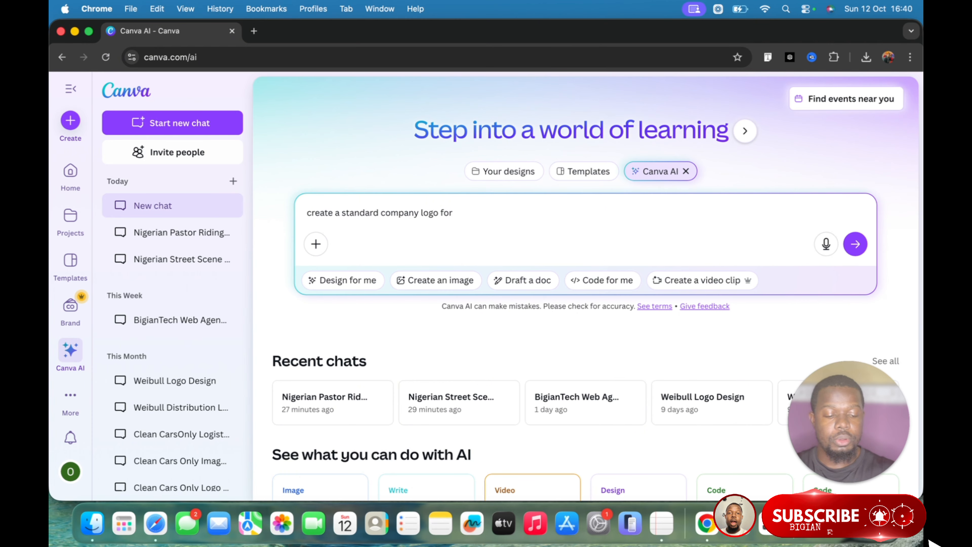
{"action": "type", "text": " \""}
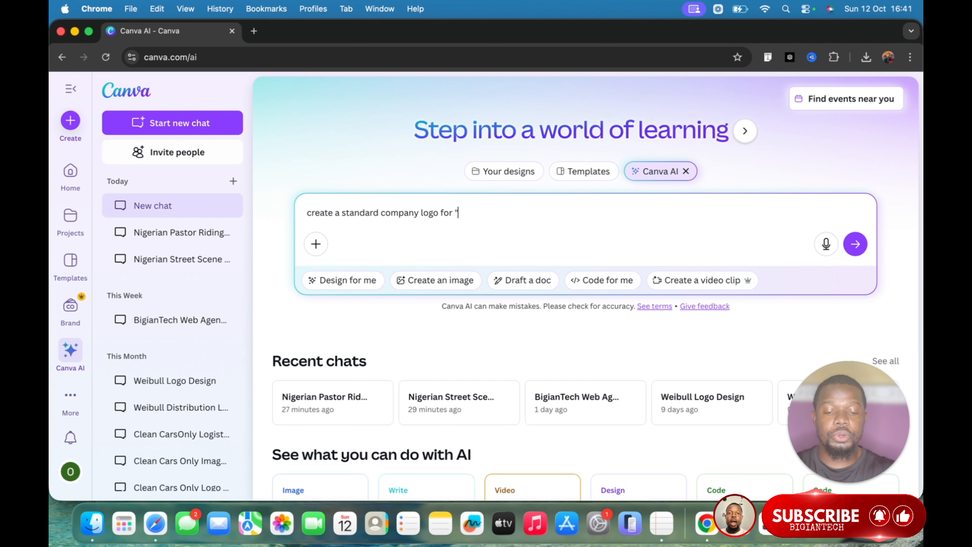
{"action": "type", "text": "Big"}
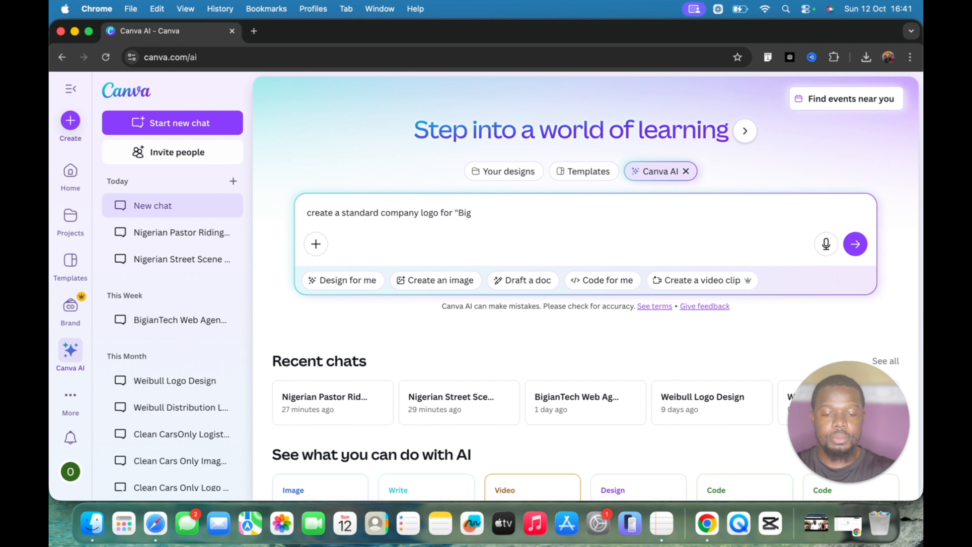
{"action": "type", "text": "iante"}
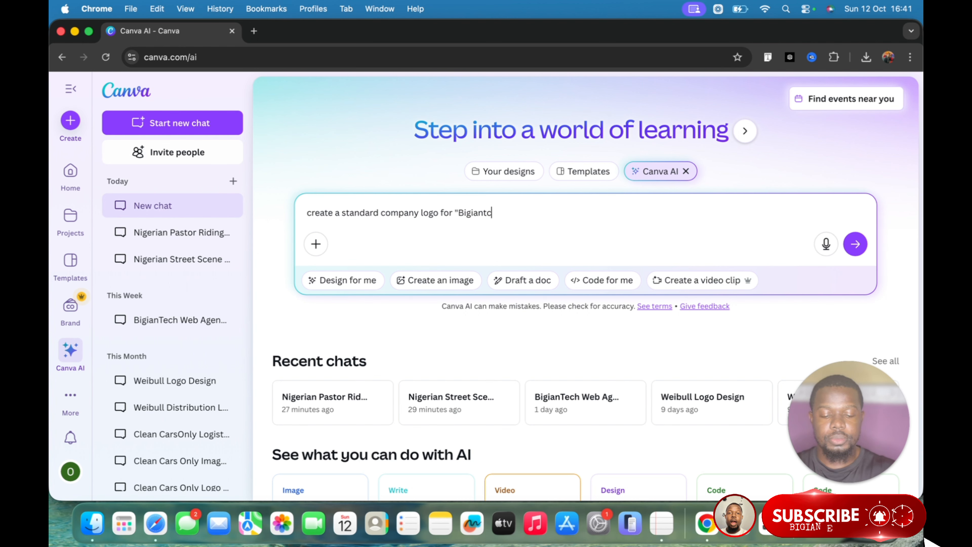
{"action": "key", "text": "BackSpace"}
{"action": "key", "text": "BackSpace"}
{"action": "key", "text": "BackSpace"}
{"action": "key", "text": "BackSpace"}
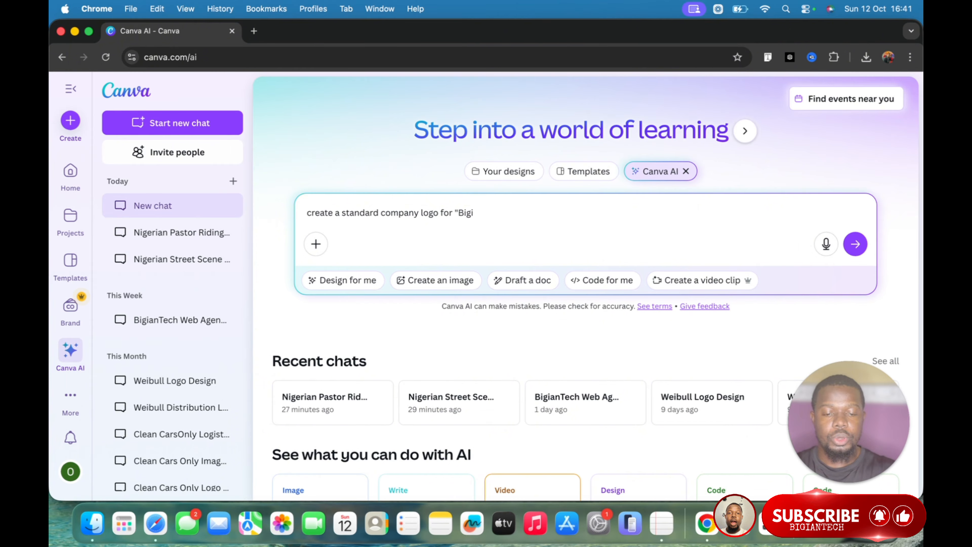
{"action": "key", "text": "BackSpace"}
{"action": "key", "text": "BackSpace"}
{"action": "key", "text": "BackSpace"}
{"action": "key", "text": "BackSpace"}
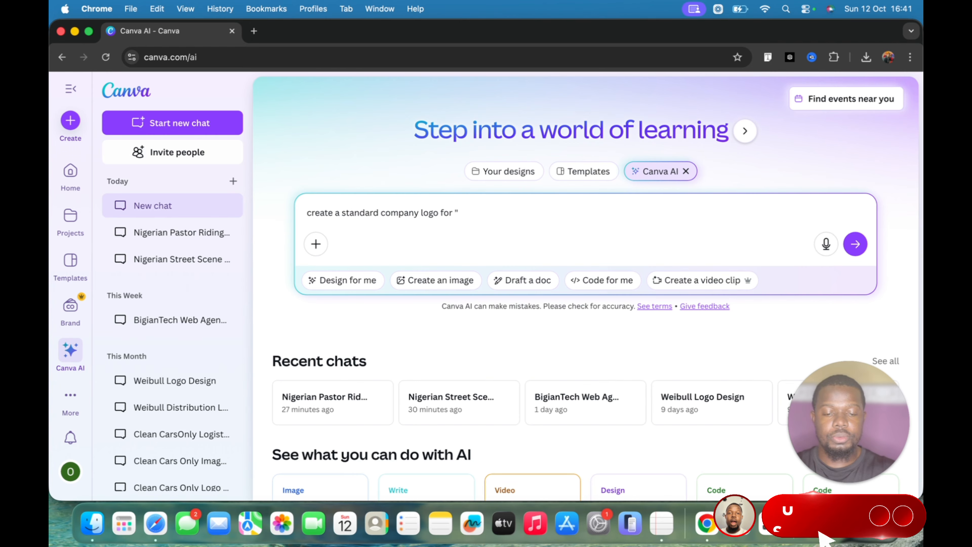
- Complete the AI prompt with the quoted store name "Titianastore" and submit it to generate logo options
{"action": "type", "text": "Tti"}
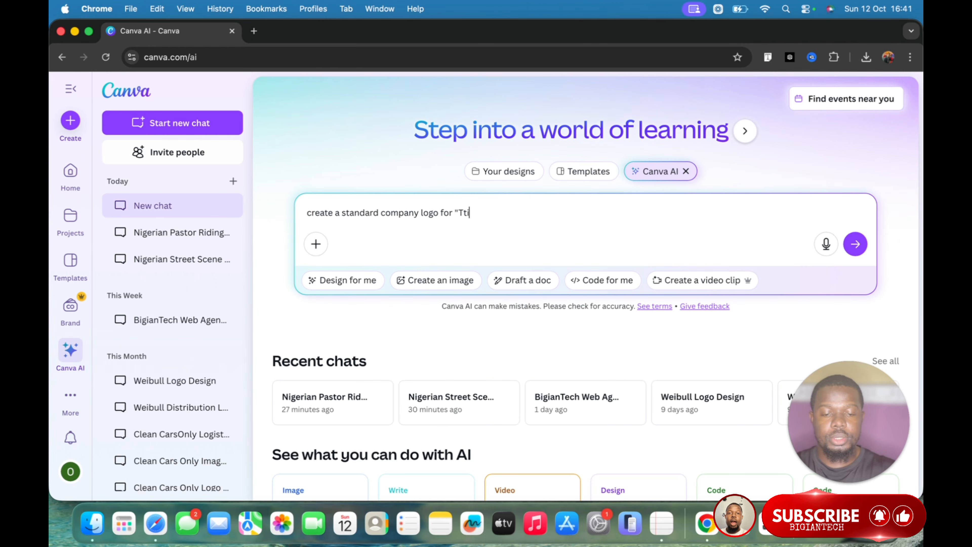
{"action": "key", "text": "BackSpace"}
{"action": "key", "text": "BackSpace"}
{"action": "type", "text": "itianast"}
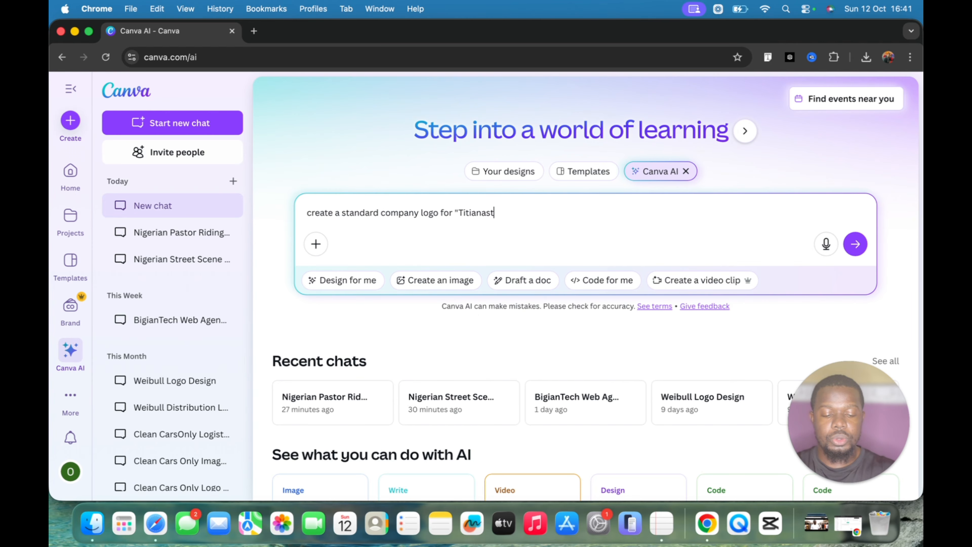
{"action": "type", "text": "ore\""}
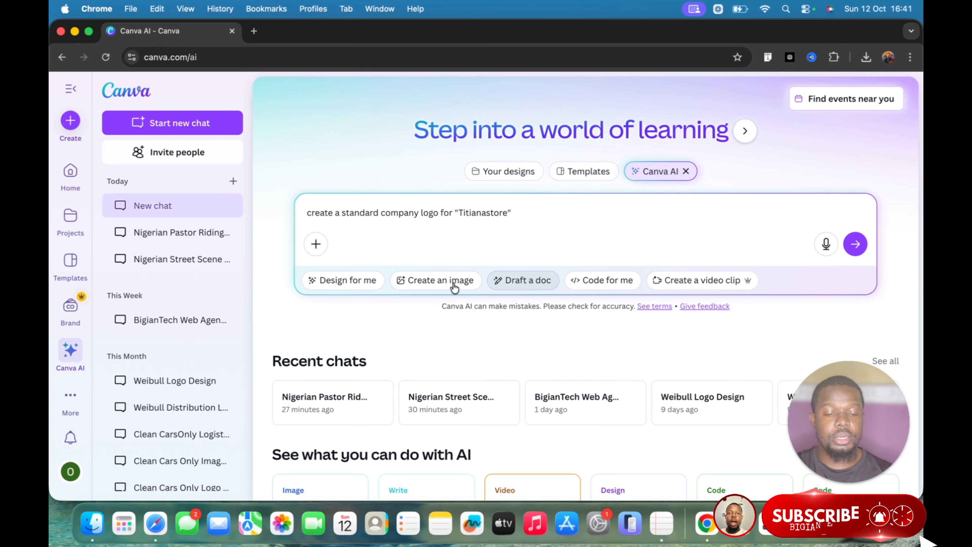
{"action": "key", "text": "Return"}
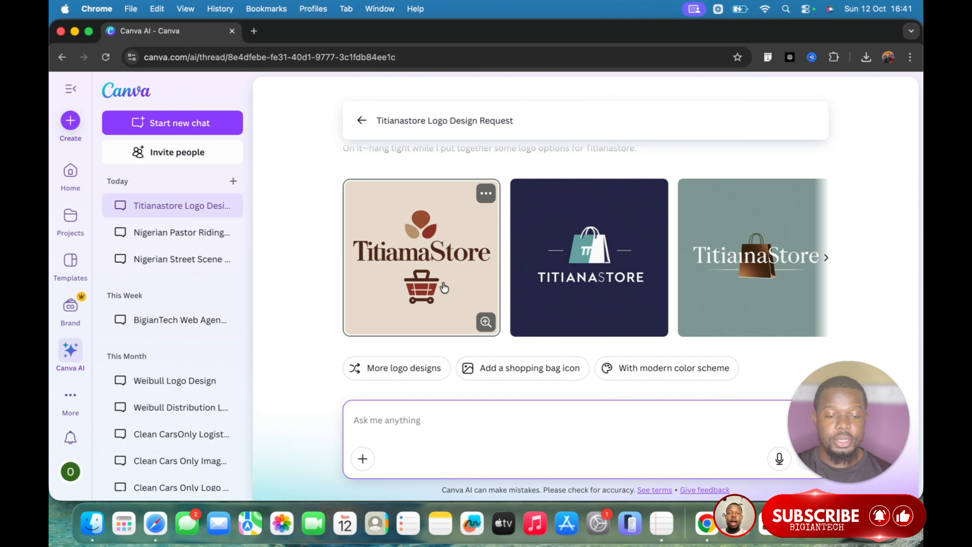
- Open the generated grey-green logo with the brown shopping bag in the Canva Editor and add a blank second page
{"action": "scroll", "coordinate": [603, 283], "scroll_direction": "right", "scroll_amount": 1}
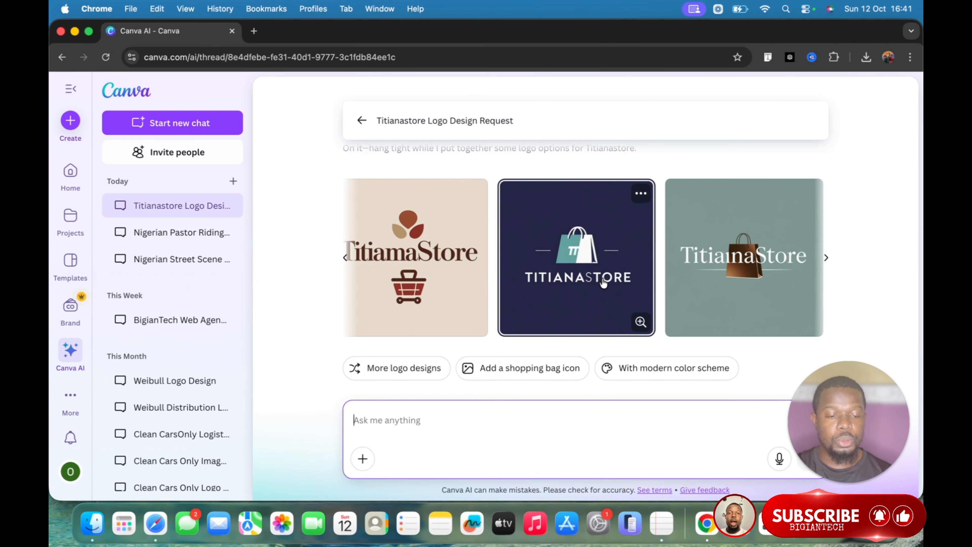
{"action": "scroll", "coordinate": [604, 282], "scroll_direction": "right", "scroll_amount": 5}
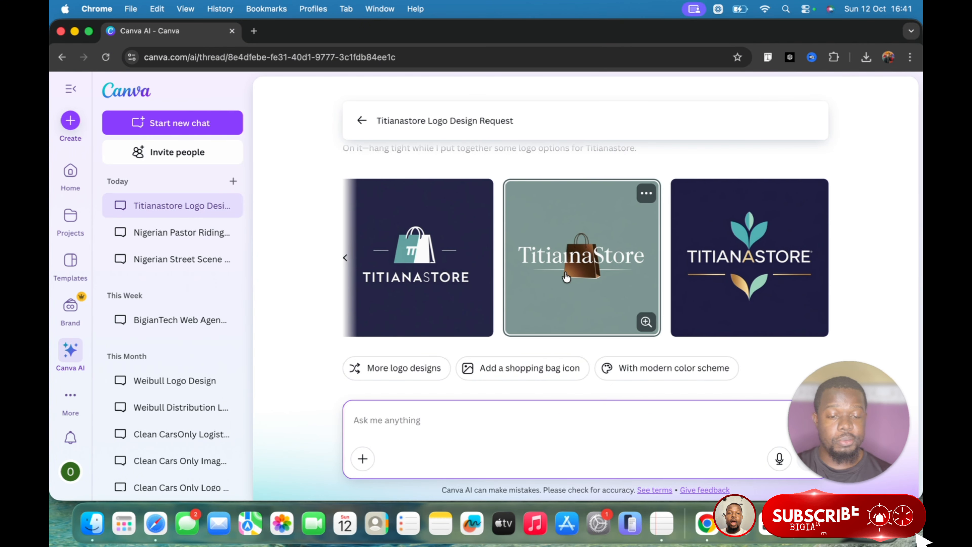
{"action": "left_click", "coordinate": [565, 272]}
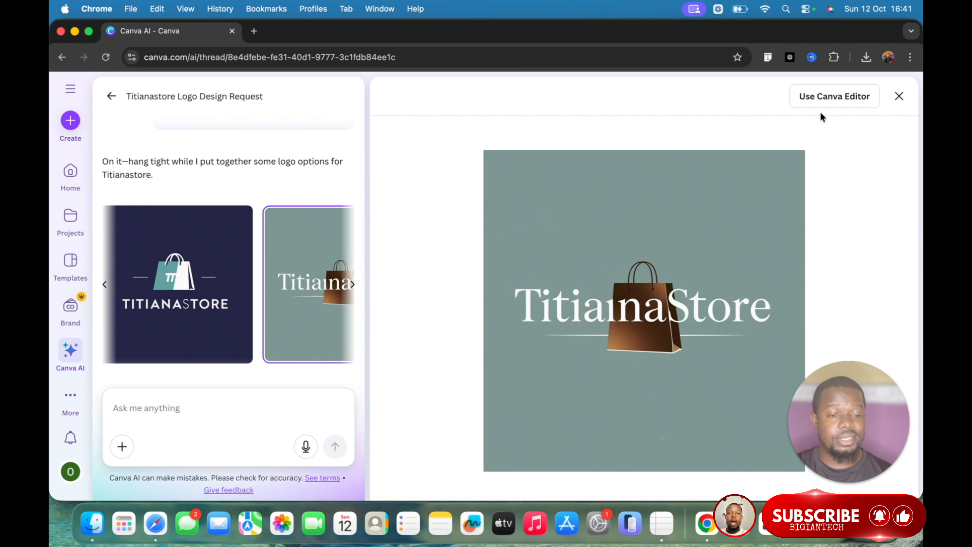
{"action": "left_click", "coordinate": [829, 103]}
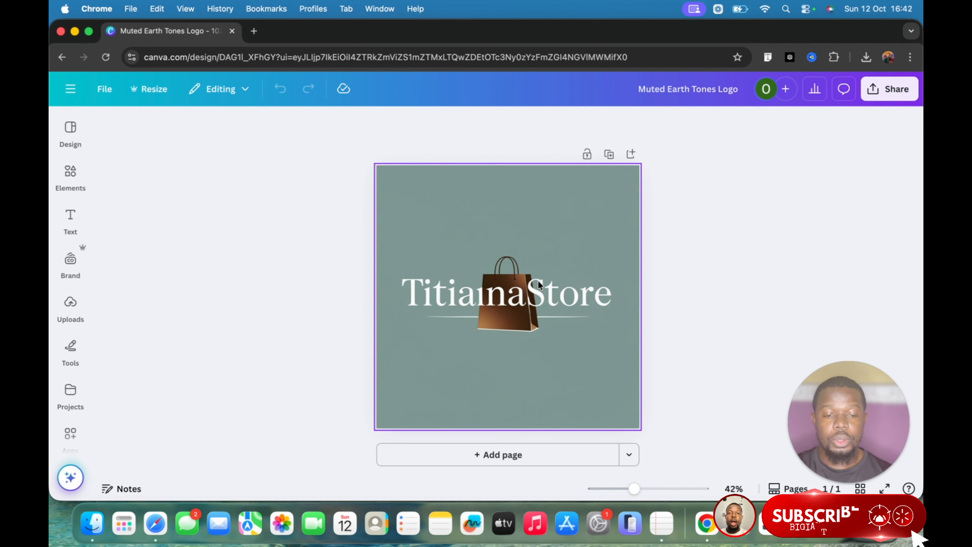
{"action": "left_click", "coordinate": [506, 454]}
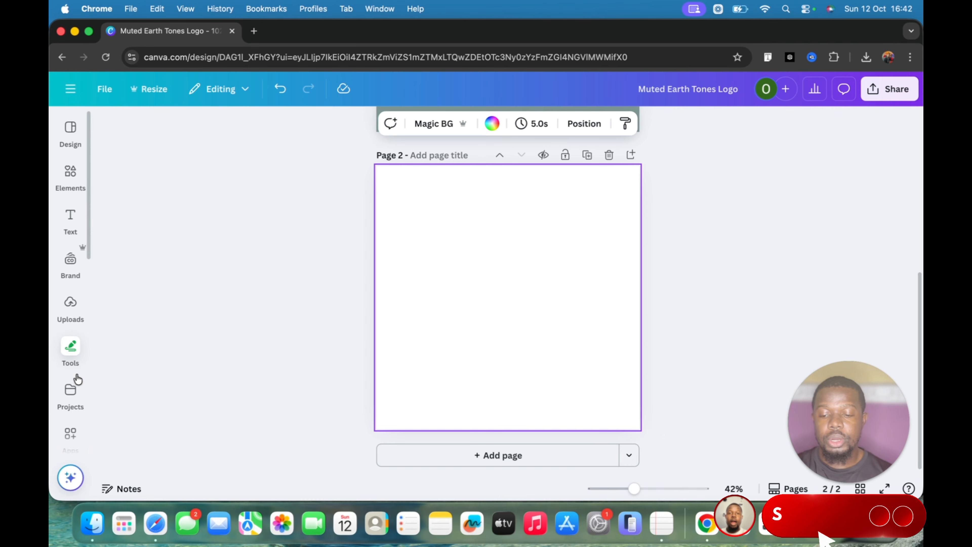
- Search the quick actions for "create a logo for TitianaStore" and request all of the matching templates
{"action": "left_click", "coordinate": [70, 393]}
{"action": "left_click", "coordinate": [69, 428]}
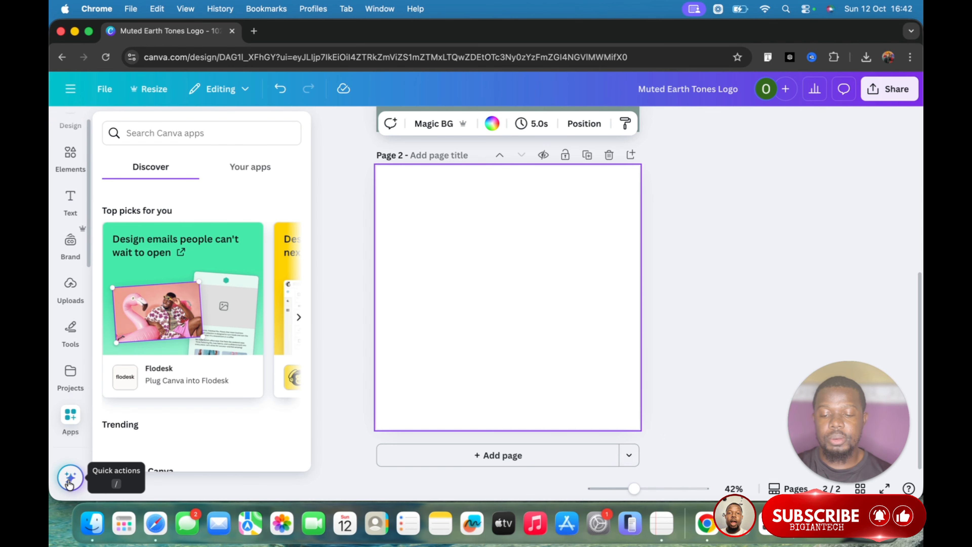
{"action": "left_click", "coordinate": [70, 482]}
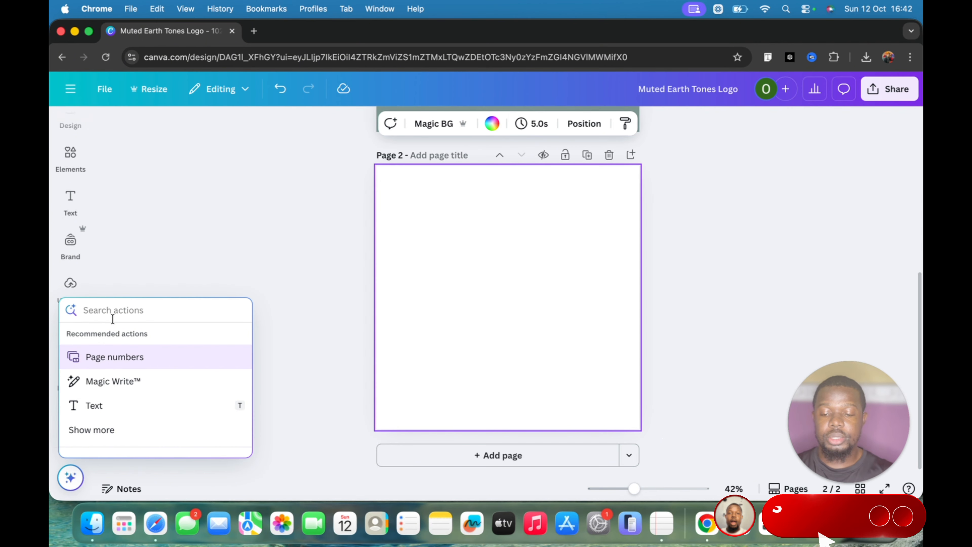
{"action": "type", "text": "cre"}
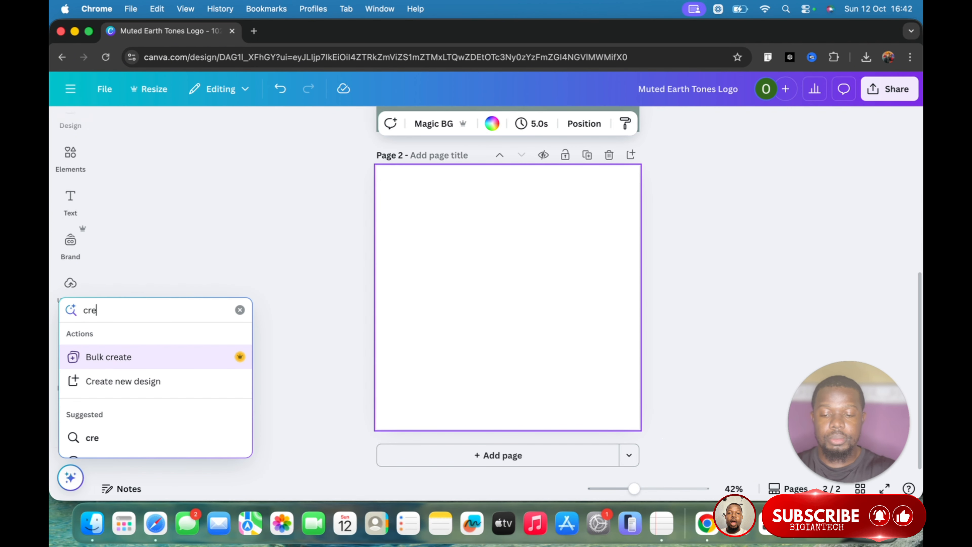
{"action": "type", "text": "ate a log"}
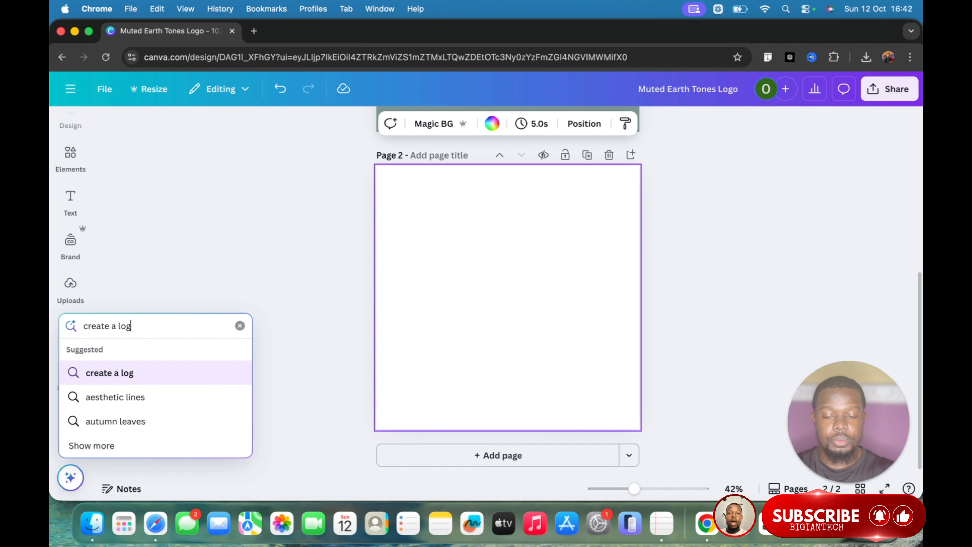
{"action": "type", "text": "o for"}
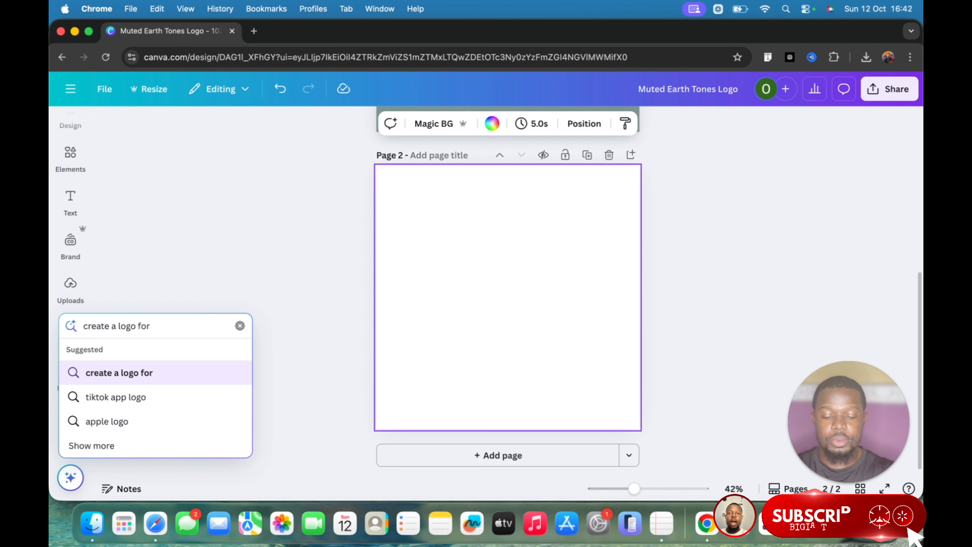
{"action": "type", "text": " Titi"}
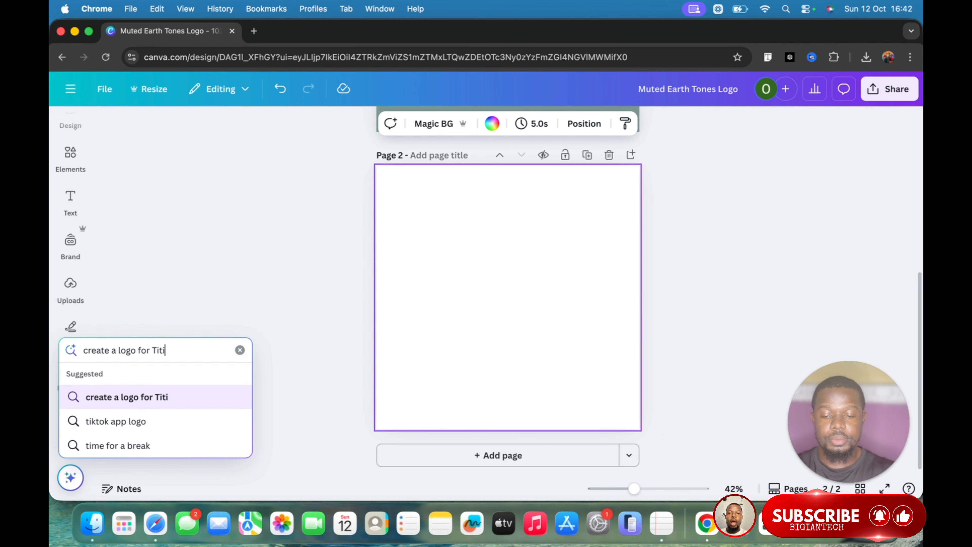
{"action": "type", "text": "anaS"}
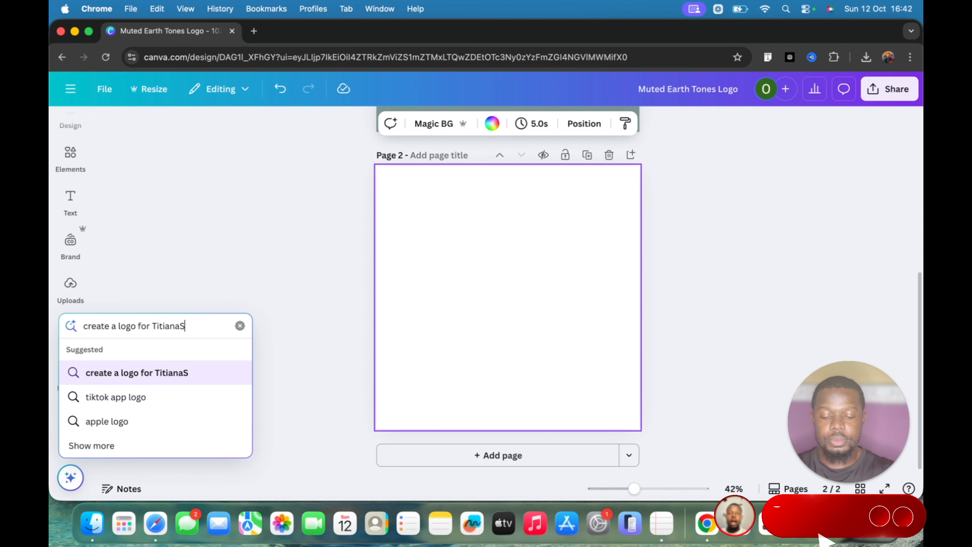
{"action": "type", "text": "tore"}
{"action": "key", "text": "Return"}
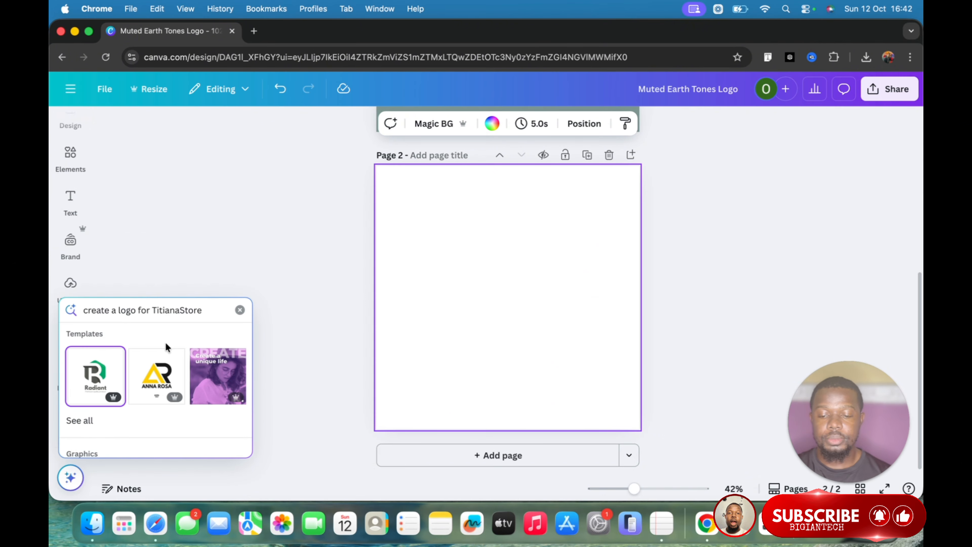
{"action": "scroll", "coordinate": [147, 364], "scroll_direction": "down", "scroll_amount": 2}
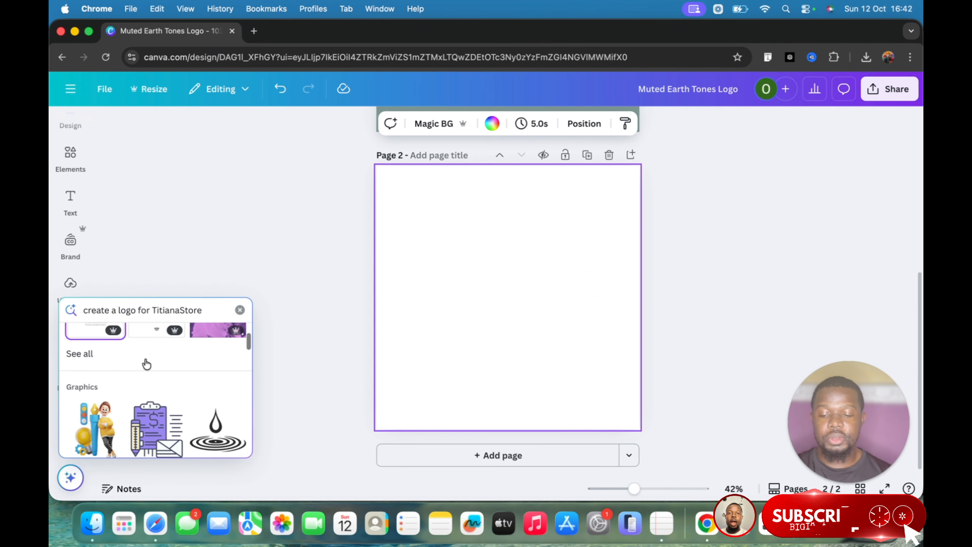
{"action": "left_click", "coordinate": [82, 354]}
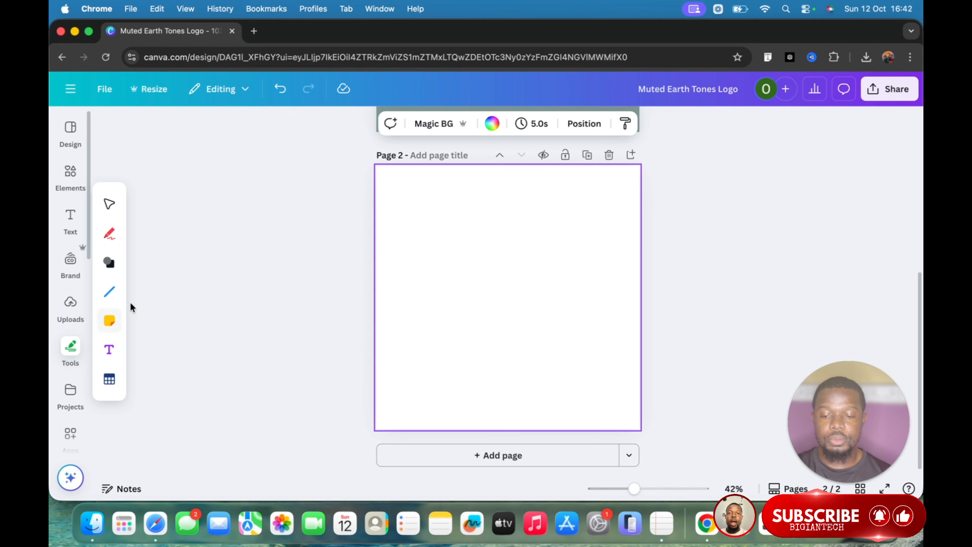
- Examine the logo on page 1 and look through the editor's available tools and logo apps
{"action": "scroll", "coordinate": [265, 353], "scroll_direction": "up", "scroll_amount": 5}
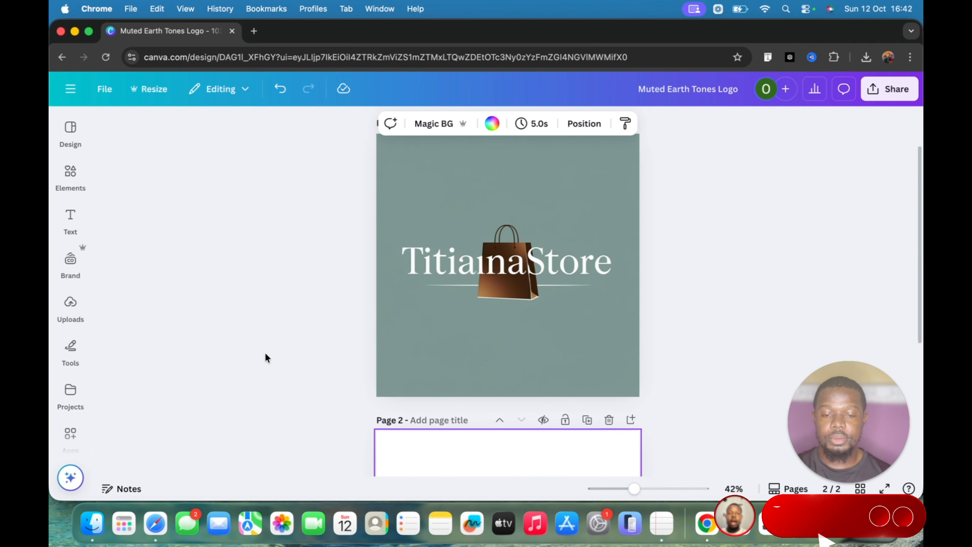
{"action": "scroll", "coordinate": [265, 353], "scroll_direction": "down", "scroll_amount": 5}
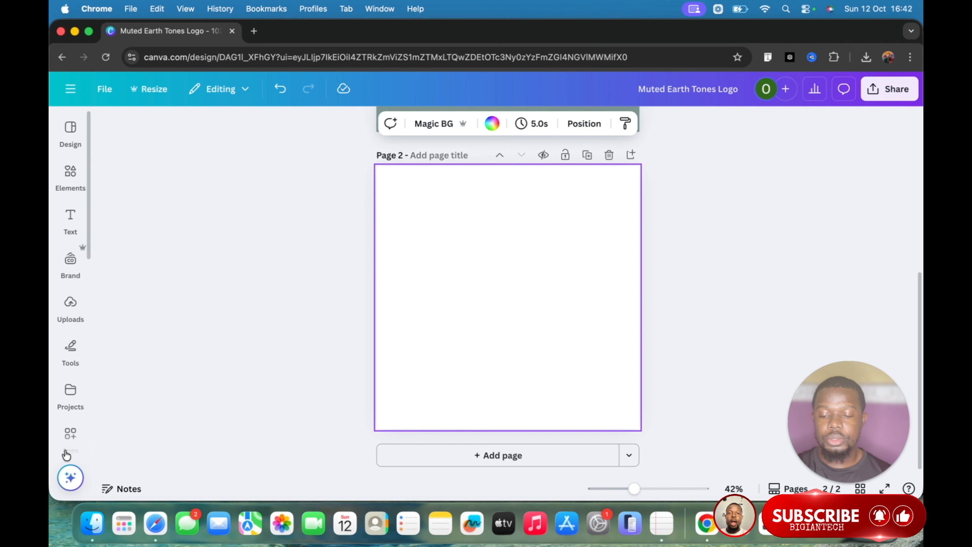
{"action": "scroll", "coordinate": [65, 449], "scroll_direction": "down", "scroll_amount": 5}
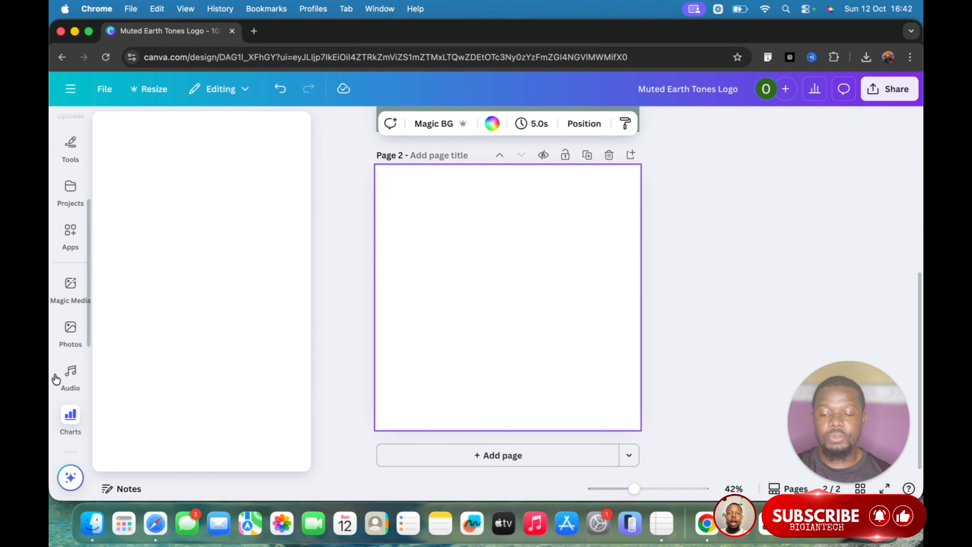
{"action": "scroll", "coordinate": [62, 364], "scroll_direction": "down", "scroll_amount": 4}
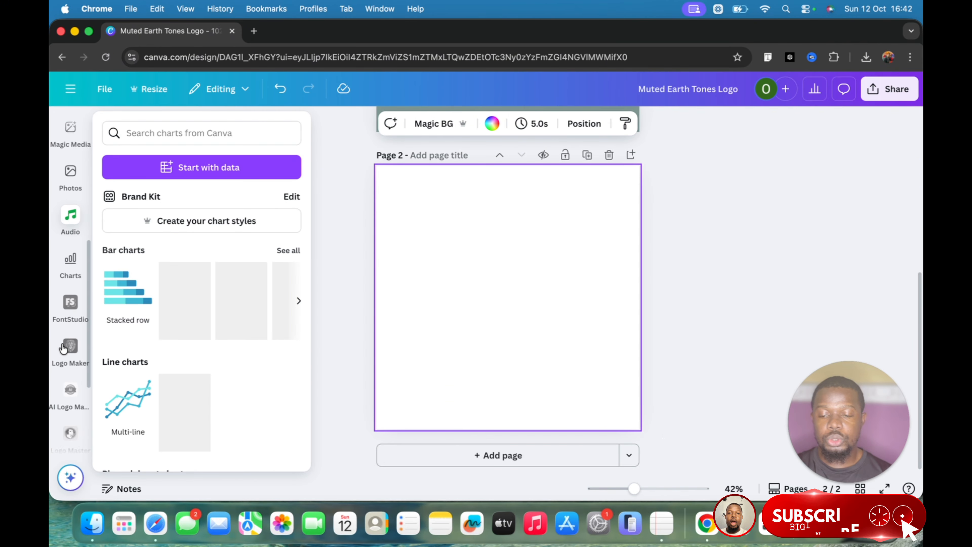
{"action": "scroll", "coordinate": [63, 348], "scroll_direction": "up", "scroll_amount": 5}
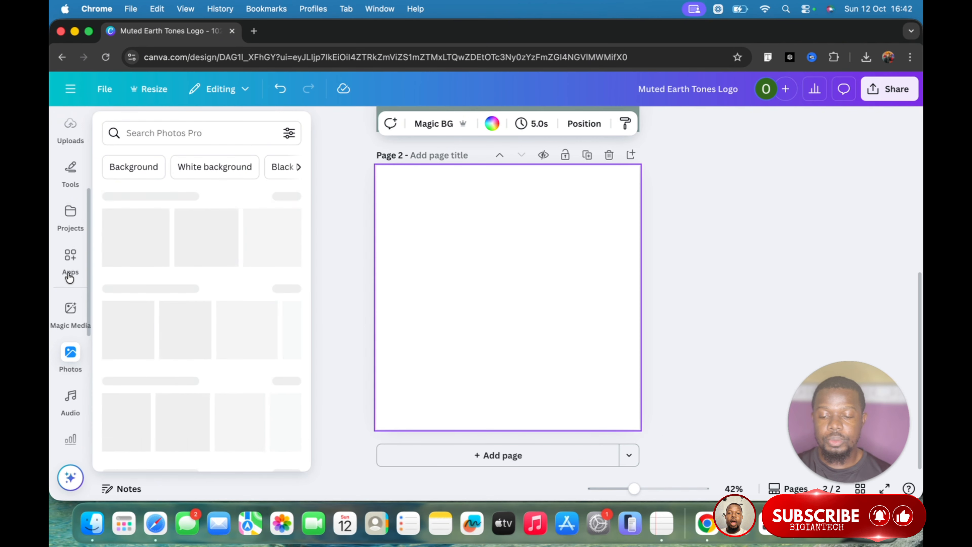
{"action": "scroll", "coordinate": [64, 362], "scroll_direction": "up", "scroll_amount": 3}
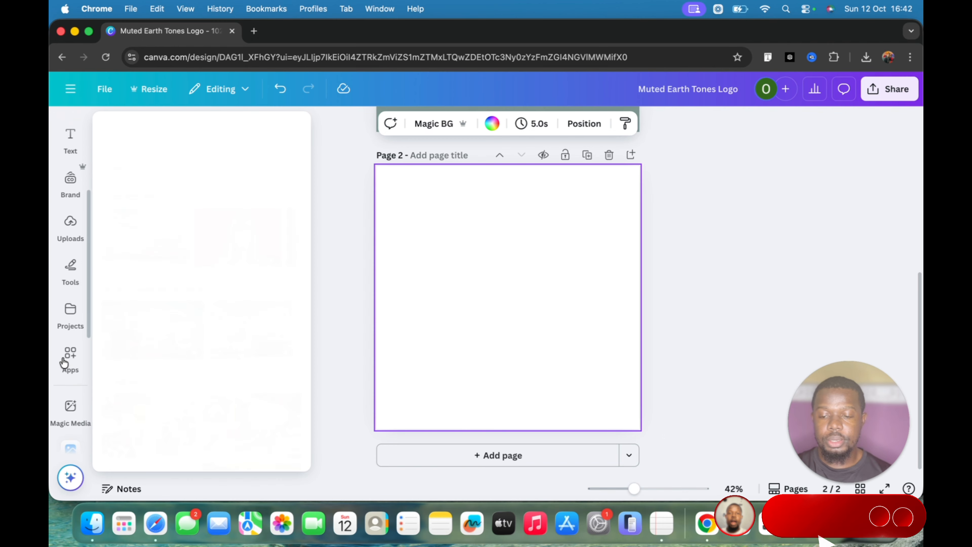
{"action": "scroll", "coordinate": [63, 362], "scroll_direction": "down", "scroll_amount": 5}
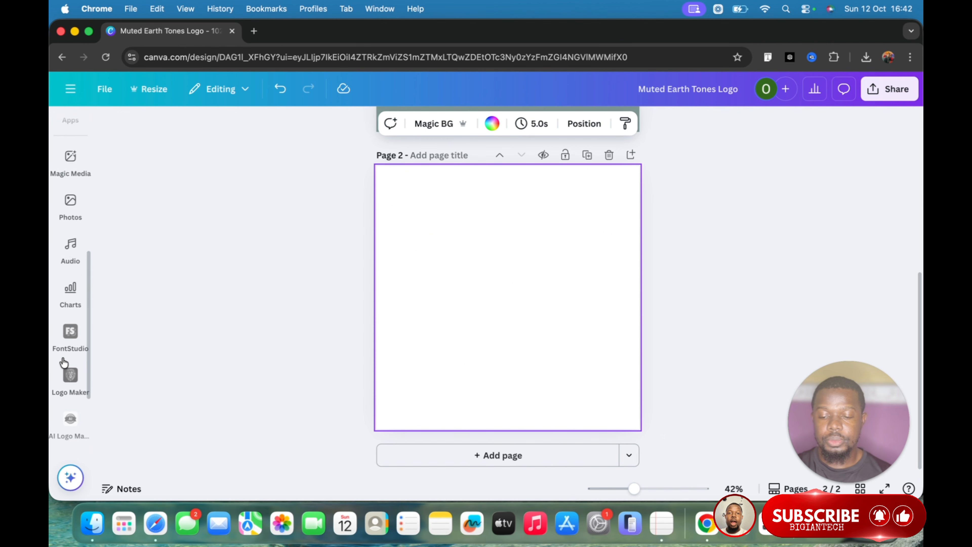
{"action": "scroll", "coordinate": [64, 362], "scroll_direction": "up", "scroll_amount": 5}
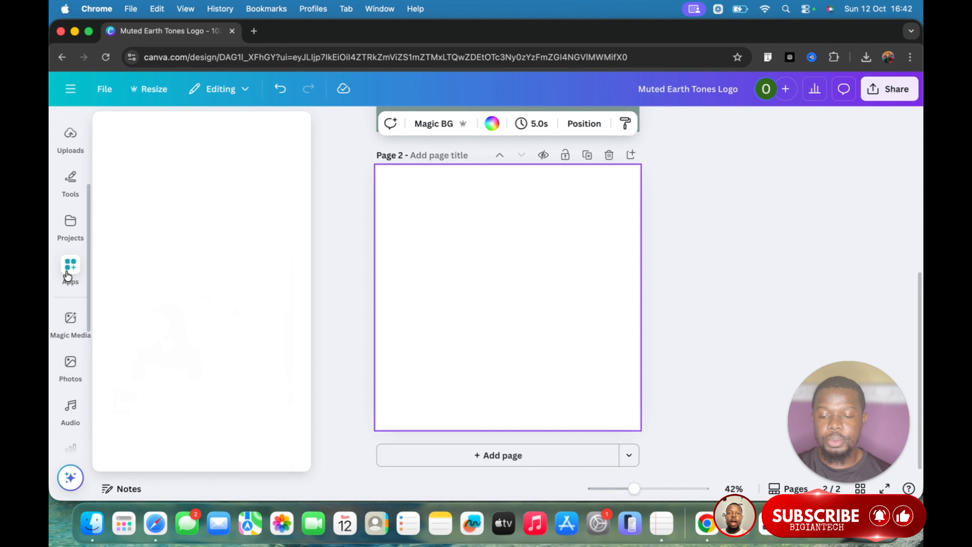
- Search the Canva apps for "logo"
{"action": "left_click", "coordinate": [68, 275]}
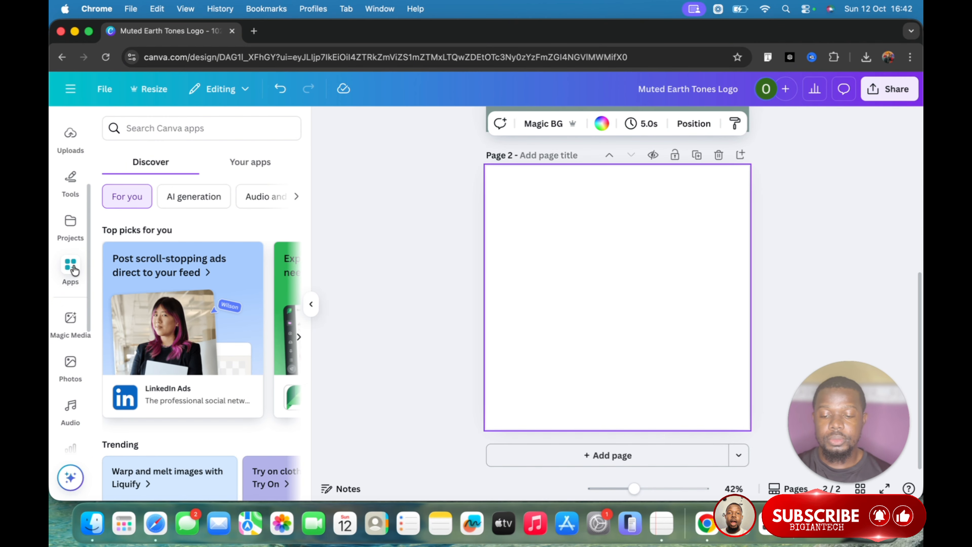
{"action": "scroll", "coordinate": [197, 278], "scroll_direction": "down", "scroll_amount": 10}
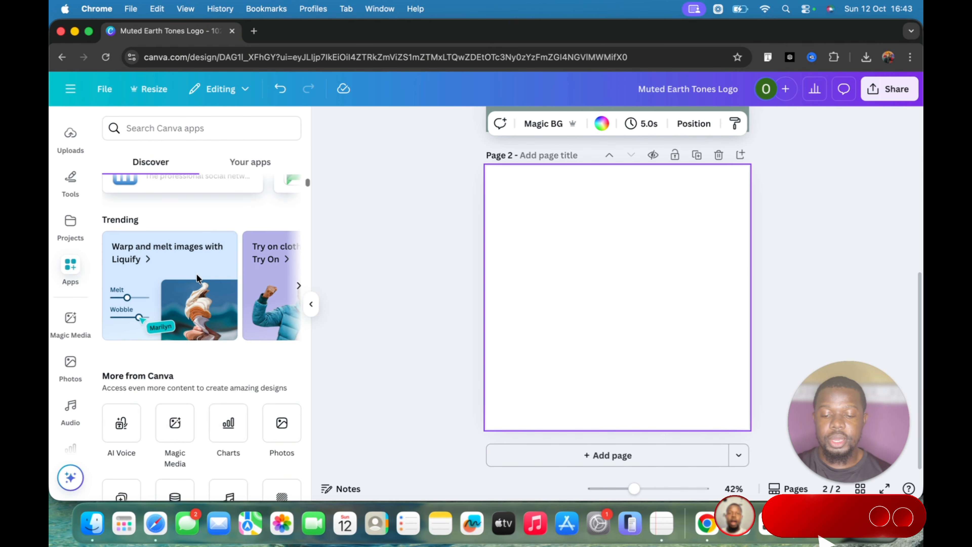
{"action": "scroll", "coordinate": [197, 278], "scroll_direction": "up", "scroll_amount": 10}
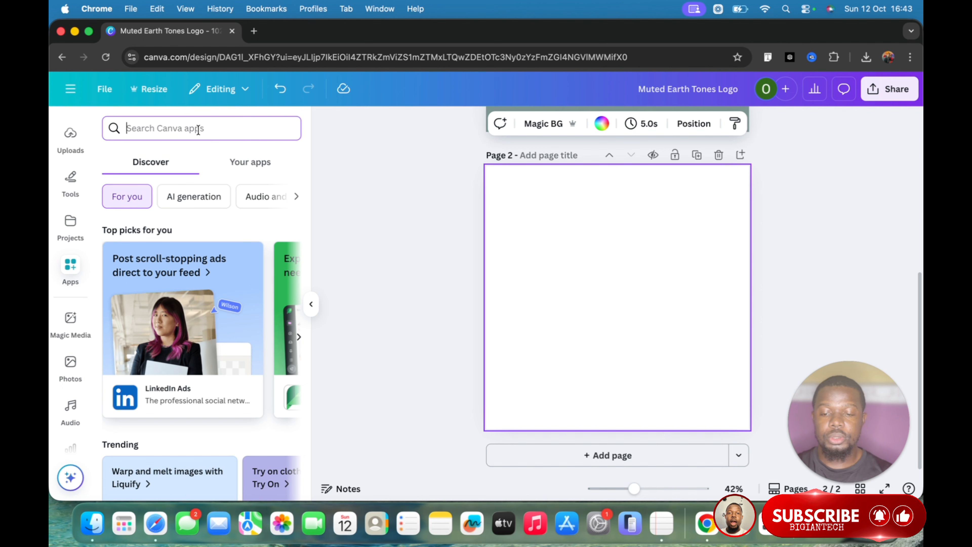
{"action": "type", "text": "logo"}
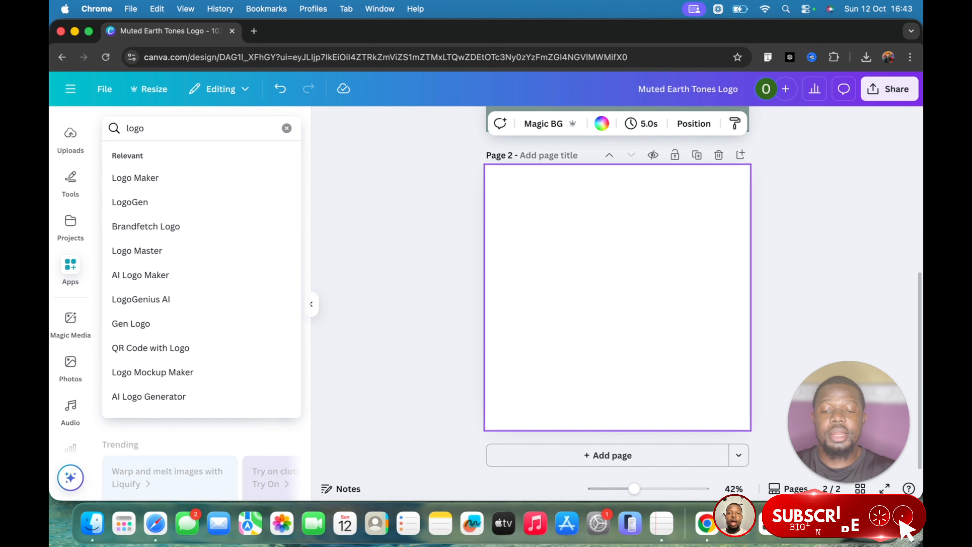
{"action": "key", "text": "Return"}
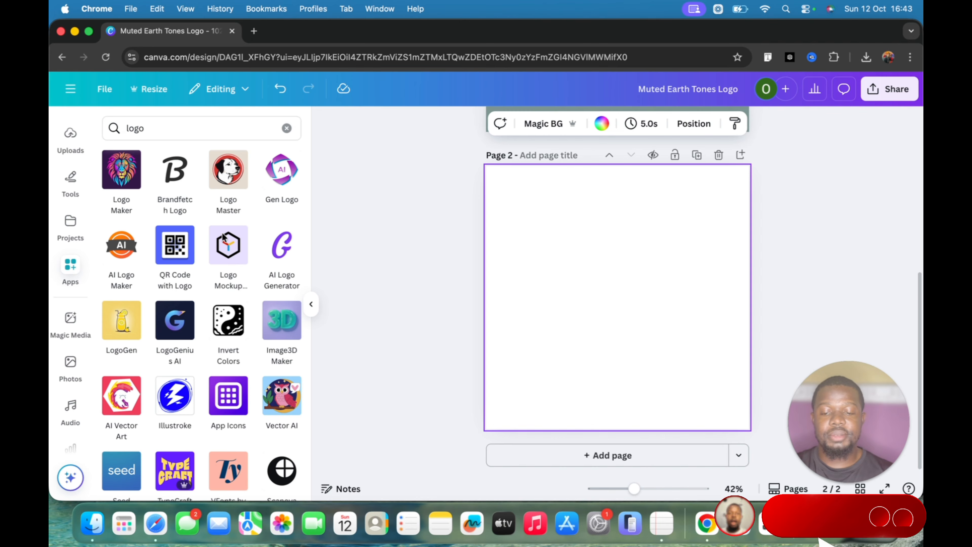
- Look through the logo apps found and open Logo Maker
{"action": "scroll", "coordinate": [219, 285], "scroll_direction": "down", "scroll_amount": 4}
{"action": "scroll", "coordinate": [219, 288], "scroll_direction": "down", "scroll_amount": 2}
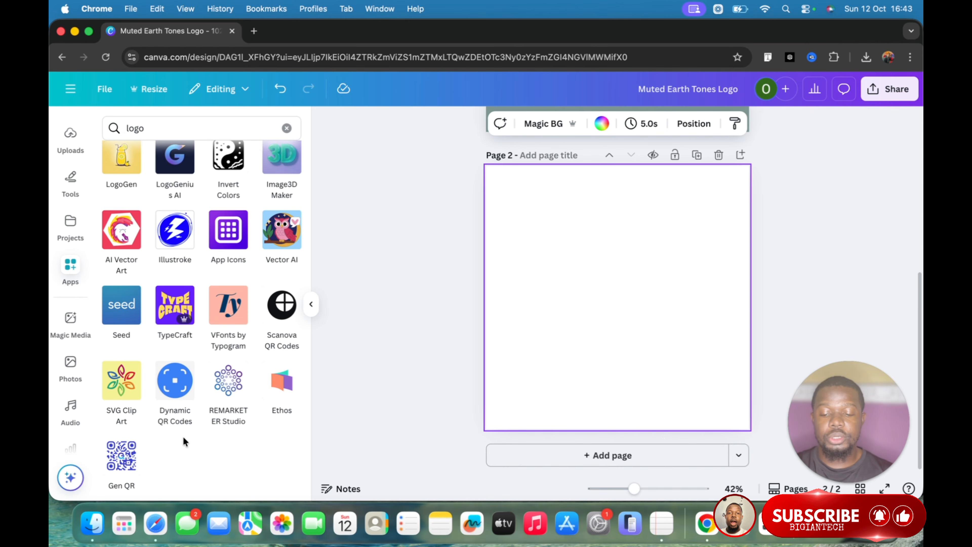
{"action": "scroll", "coordinate": [183, 436], "scroll_direction": "up", "scroll_amount": 4}
{"action": "scroll", "coordinate": [183, 436], "scroll_direction": "down", "scroll_amount": 4}
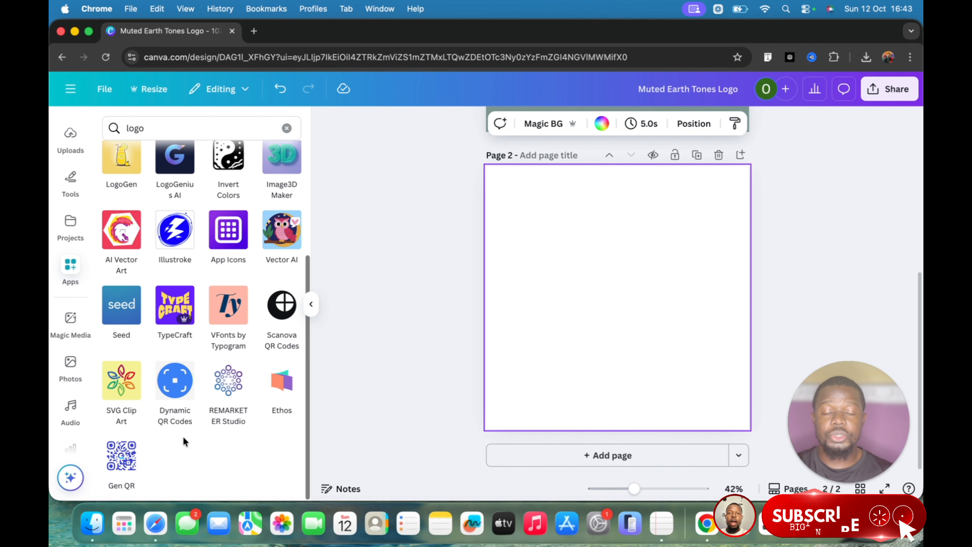
{"action": "scroll", "coordinate": [183, 436], "scroll_direction": "up", "scroll_amount": 4}
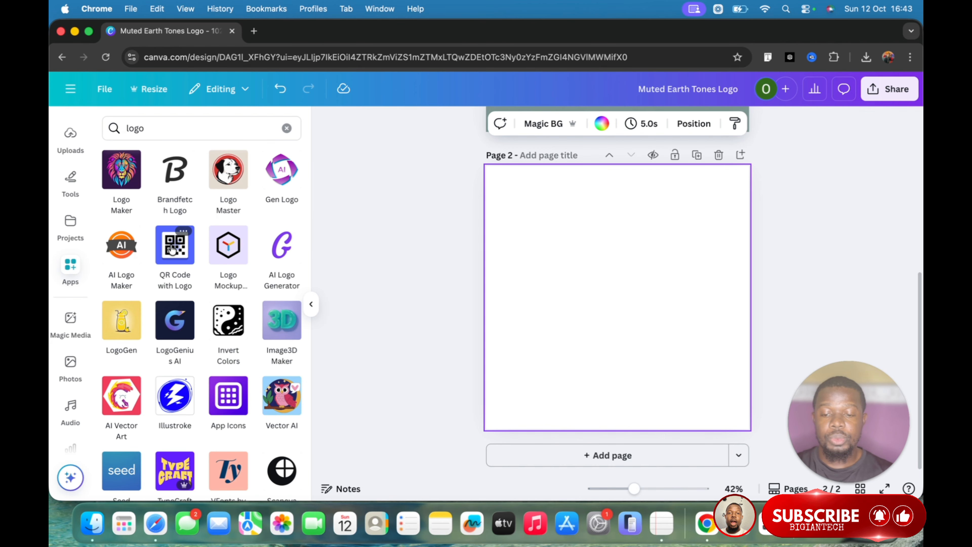
{"action": "left_click", "coordinate": [127, 184]}
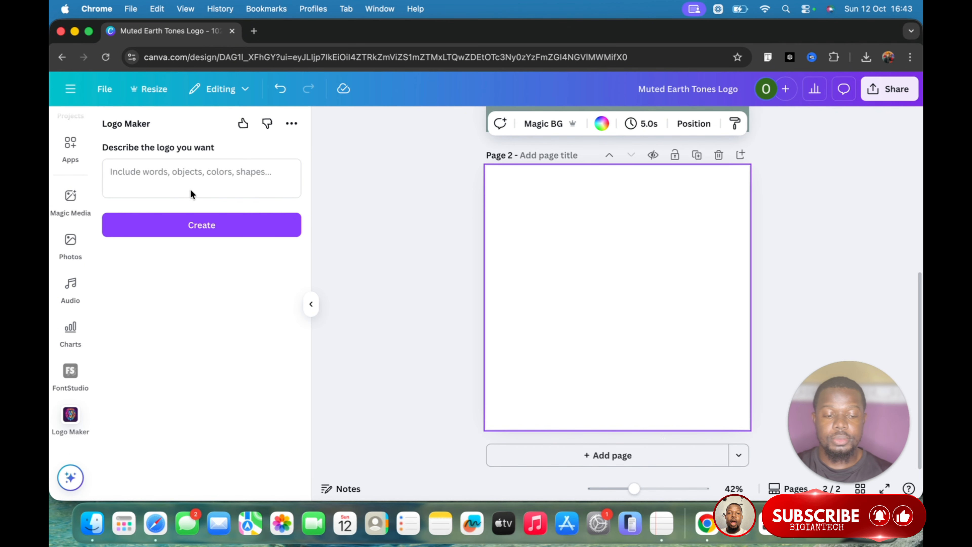
- Try to generate a logo in Logo Maker from the description "create a logo for TitianaStore"
{"action": "type", "text": "c"}
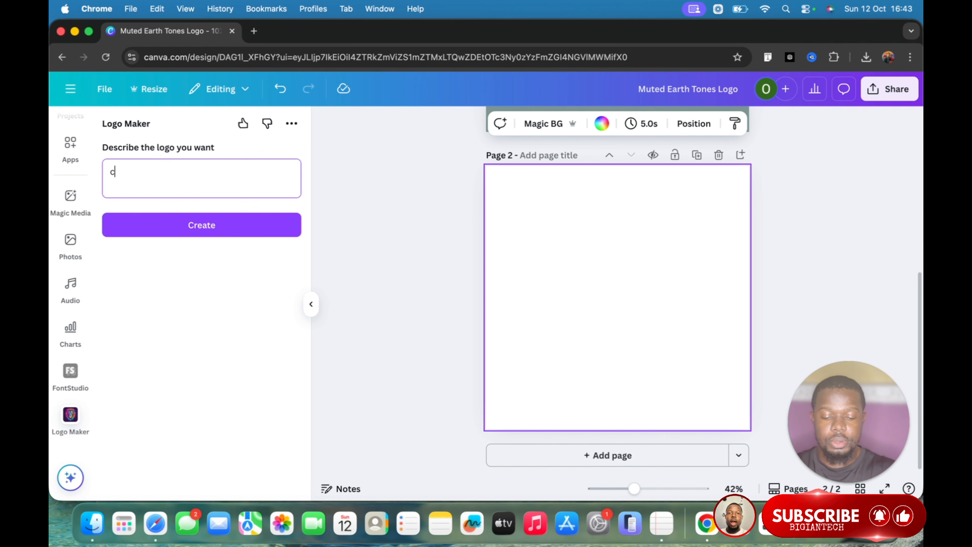
{"action": "type", "text": "reate a "}
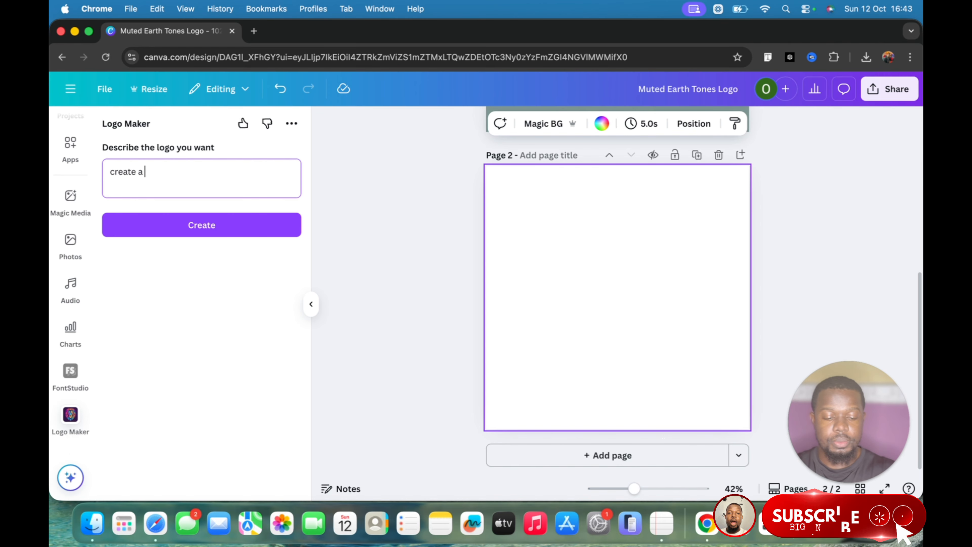
{"action": "type", "text": "logo for ti"}
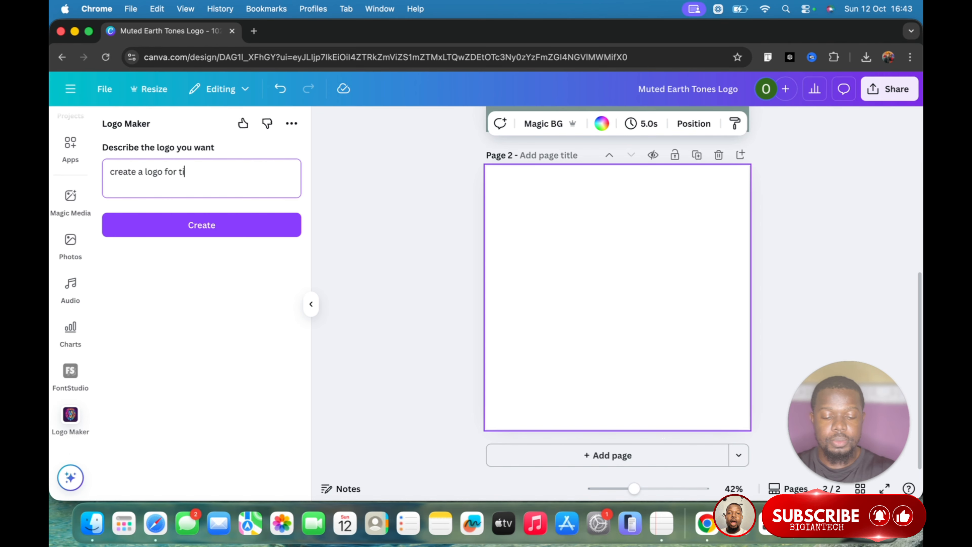
{"action": "key", "text": "BackSpace"}
{"action": "key", "text": "BackSpace"}
{"action": "type", "text": "T"}
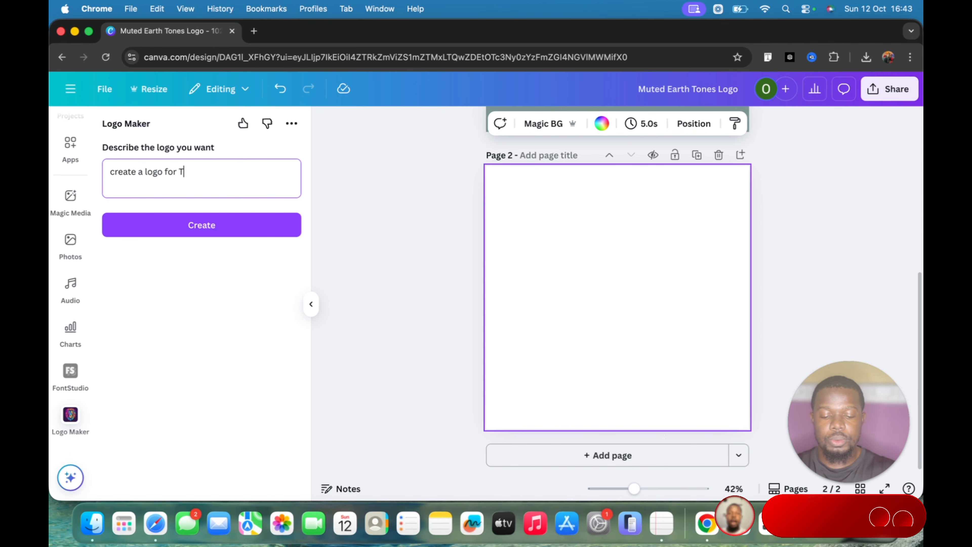
{"action": "type", "text": "itian"}
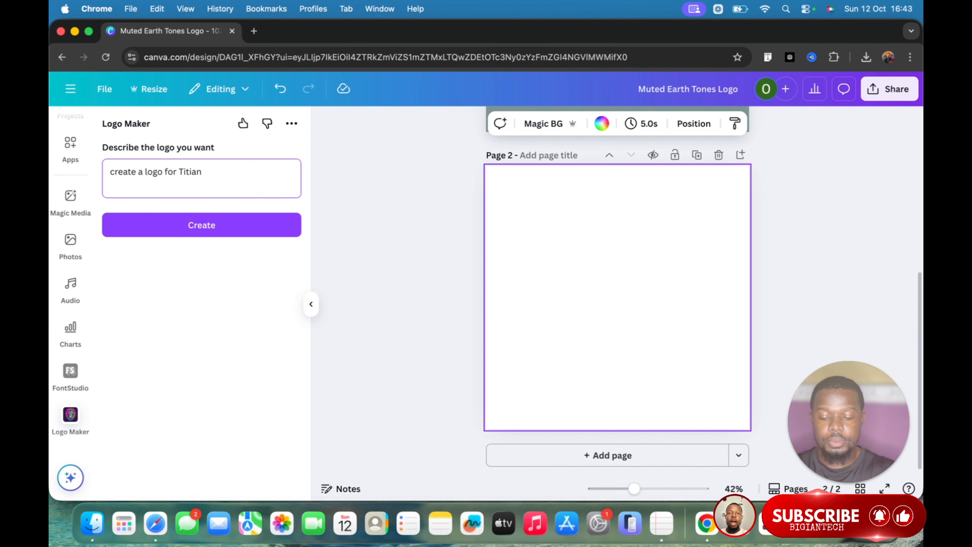
{"action": "type", "text": "aaSt"}
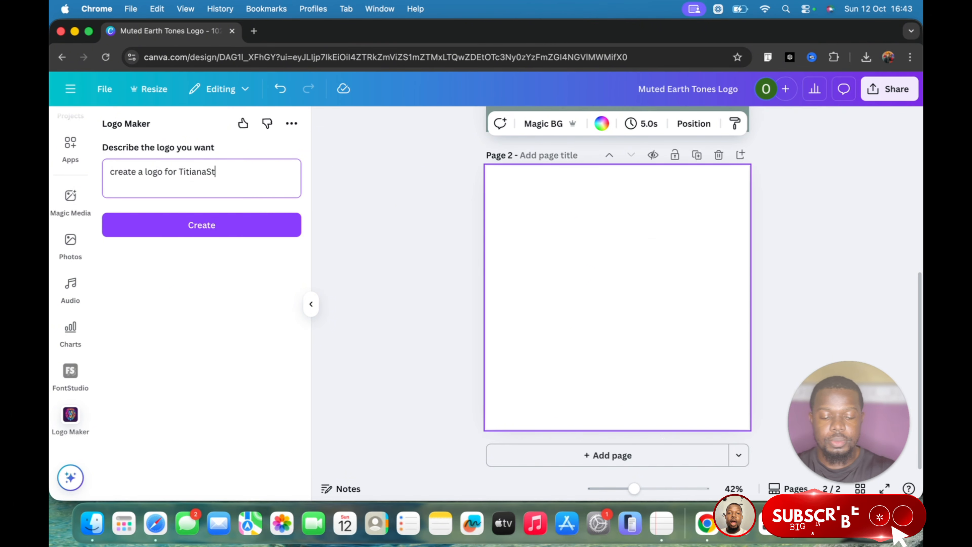
{"action": "type", "text": "ore"}
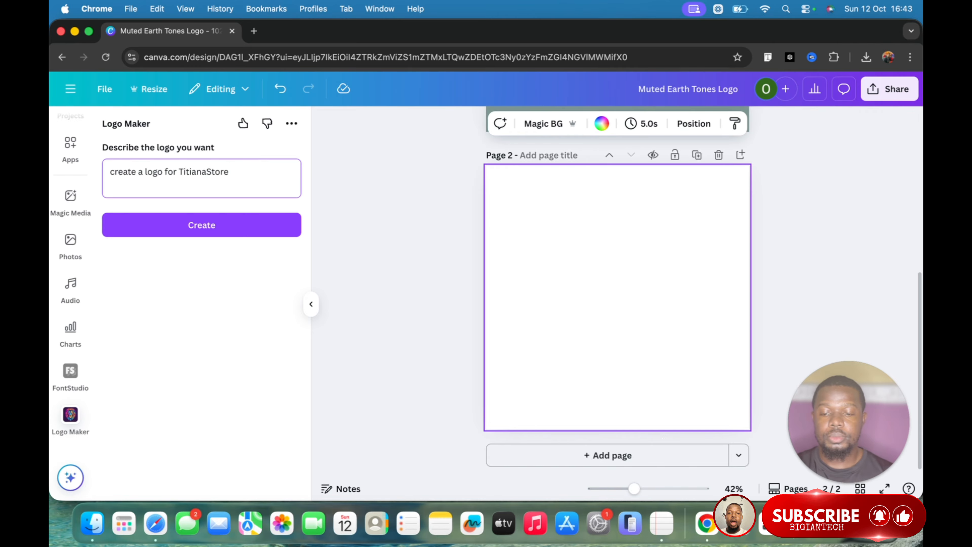
{"action": "left_click", "coordinate": [169, 229]}
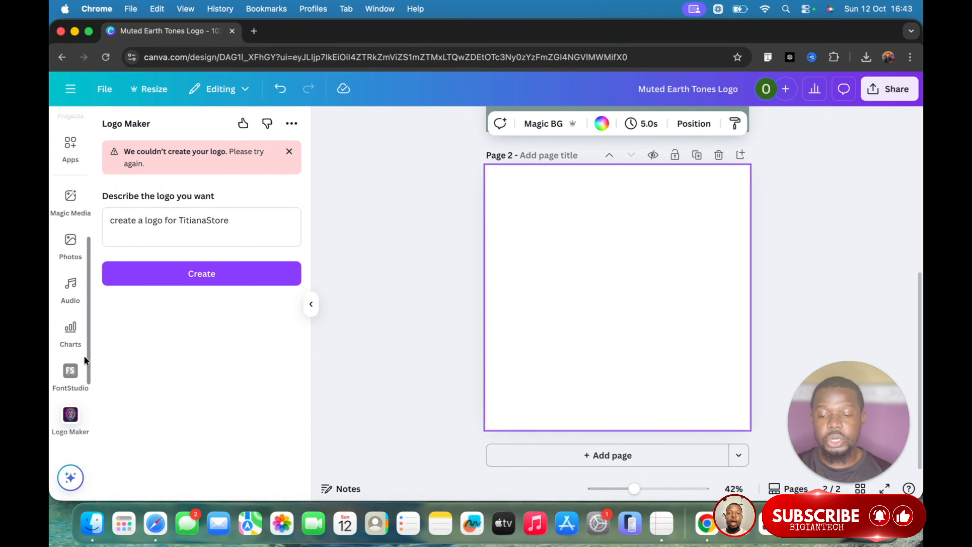
- Look at the FontStudio templates and the other added logo apps, and open AI Logo Maker
{"action": "scroll", "coordinate": [72, 364], "scroll_direction": "down", "scroll_amount": 2}
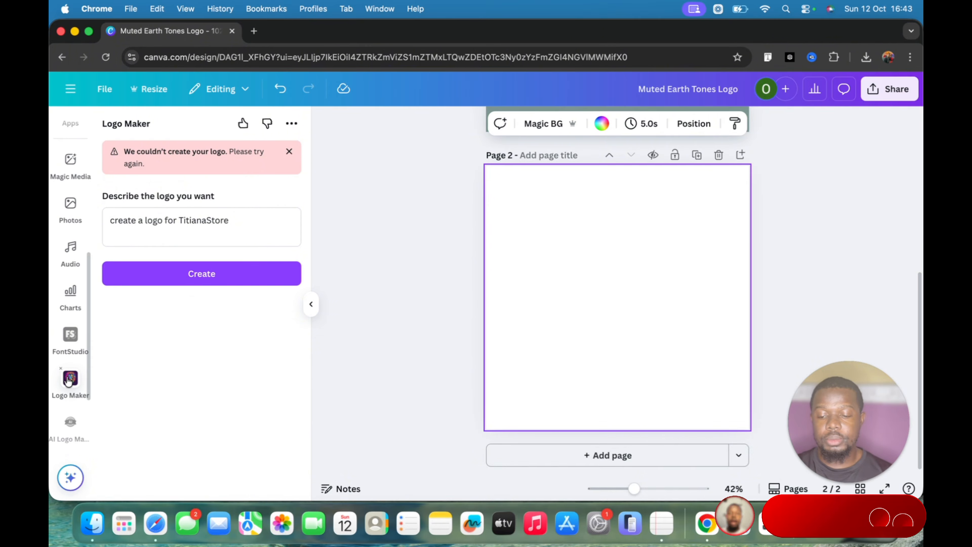
{"action": "left_click", "coordinate": [70, 336]}
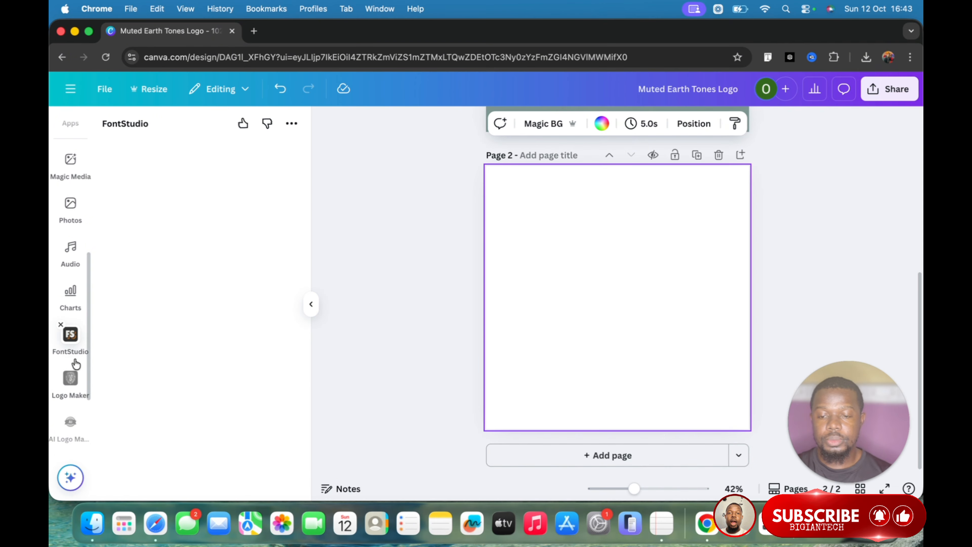
{"action": "scroll", "coordinate": [75, 366], "scroll_direction": "down", "scroll_amount": 3}
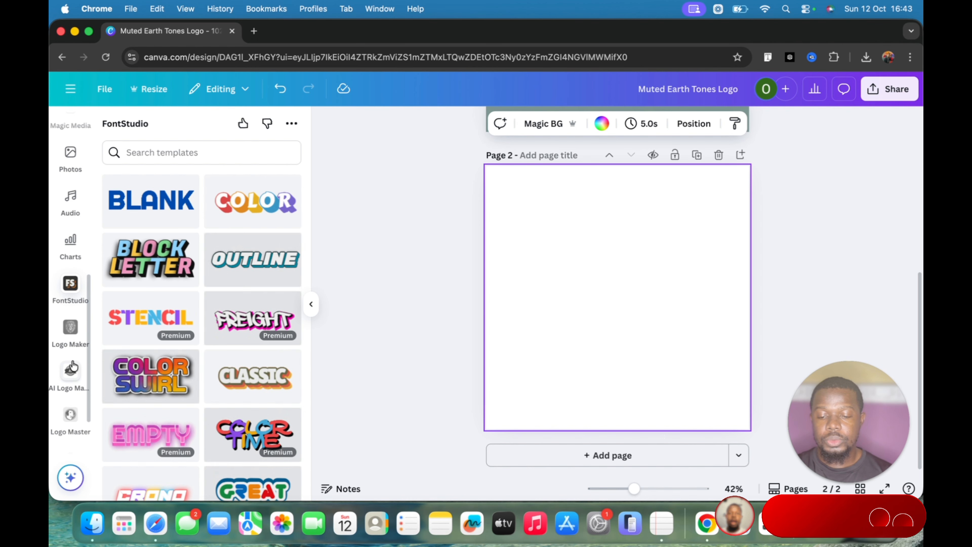
{"action": "scroll", "coordinate": [72, 367], "scroll_direction": "down", "scroll_amount": 4}
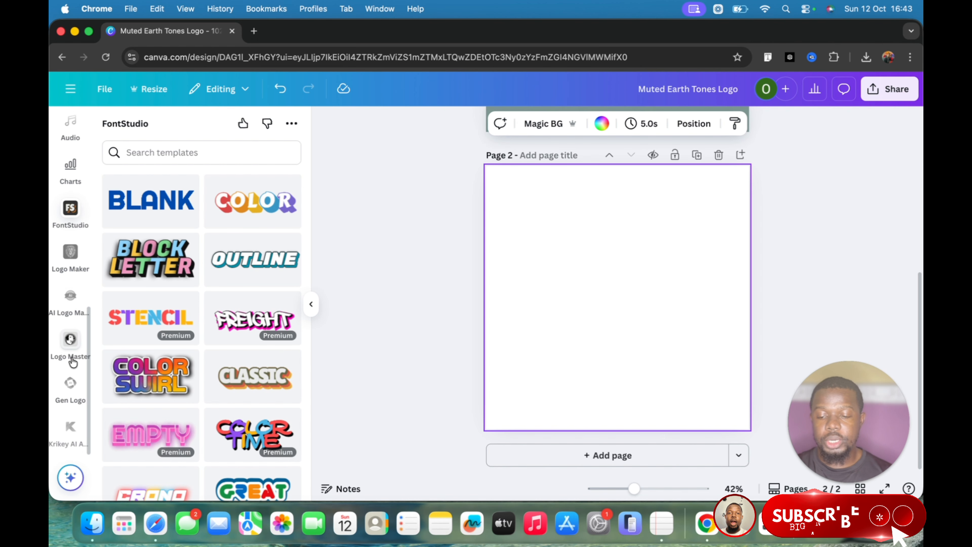
{"action": "left_click", "coordinate": [67, 308]}
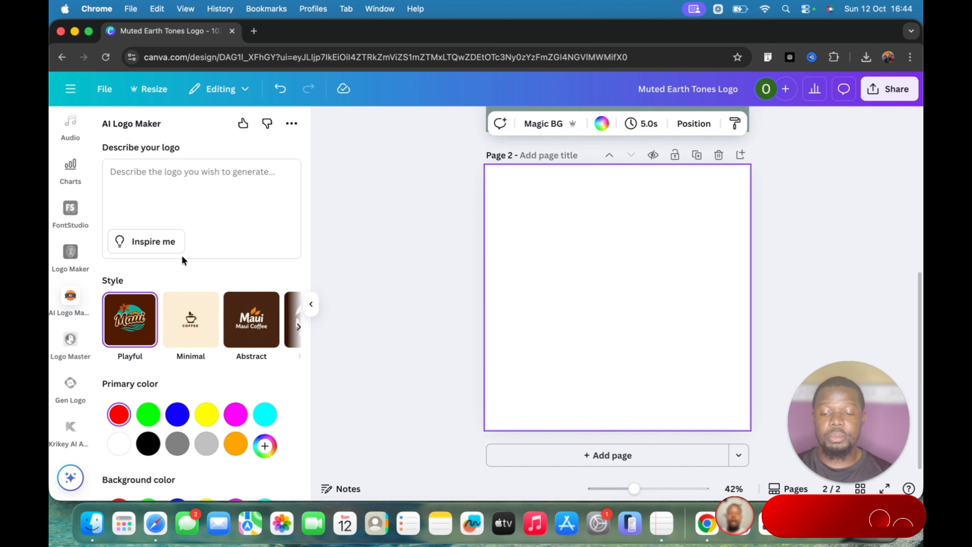
- Enter "Create a logo For TitianaStore" as the logo description in AI Logo Maker
{"action": "left_click", "coordinate": [202, 188]}
{"action": "type", "text": "Create"}
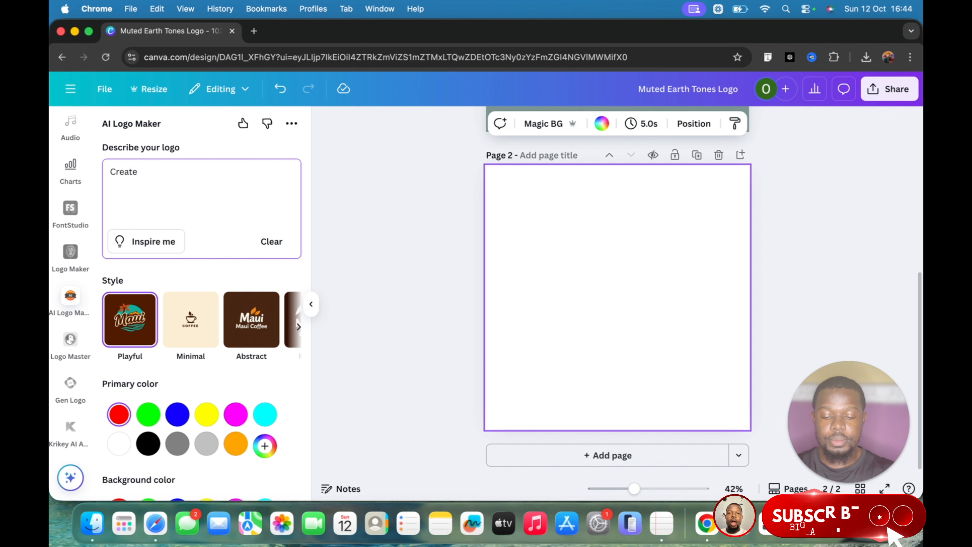
{"action": "type", "text": " a logo F"}
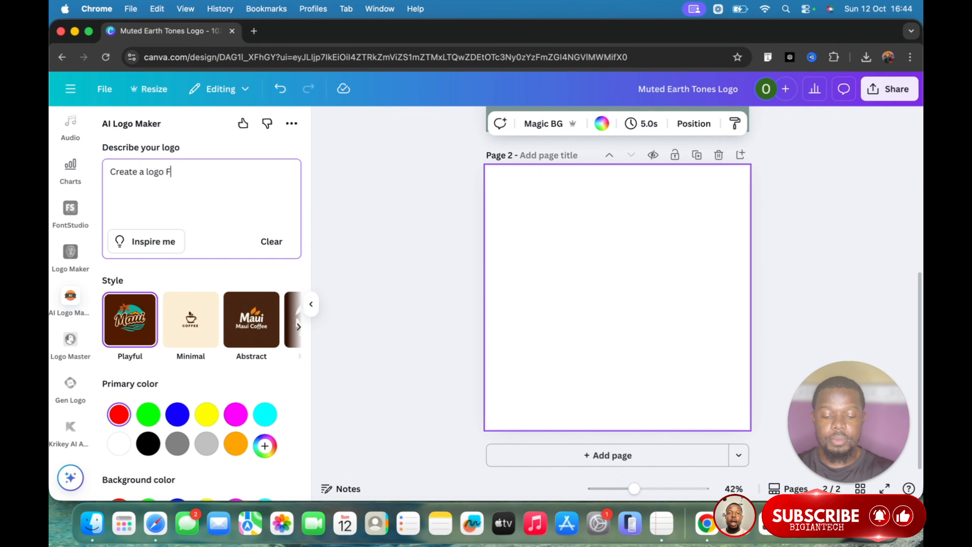
{"action": "type", "text": "or T"}
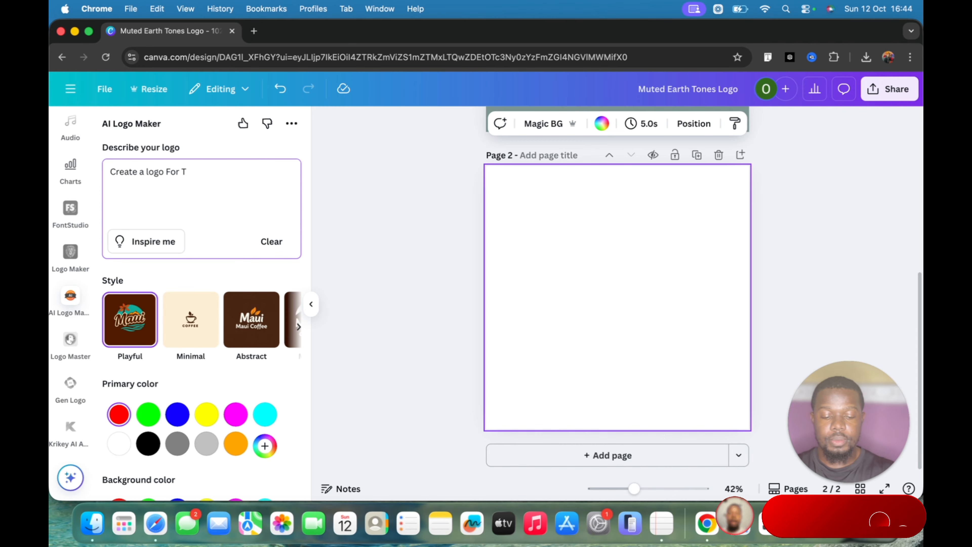
{"action": "type", "text": "itianaStore"}
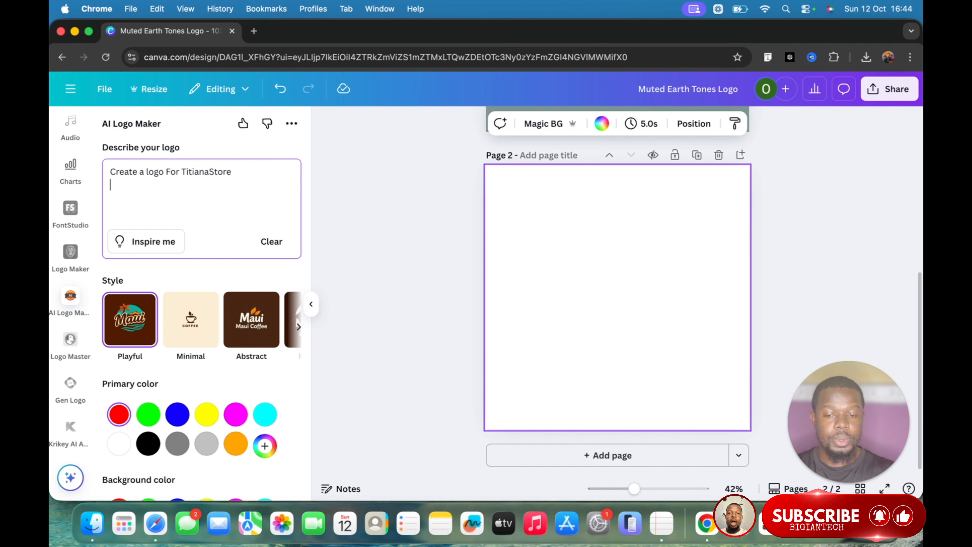
- Replace the logo description with an automatically suggested example prompt and read it
{"action": "scroll", "coordinate": [197, 249], "scroll_direction": "down", "scroll_amount": 2}
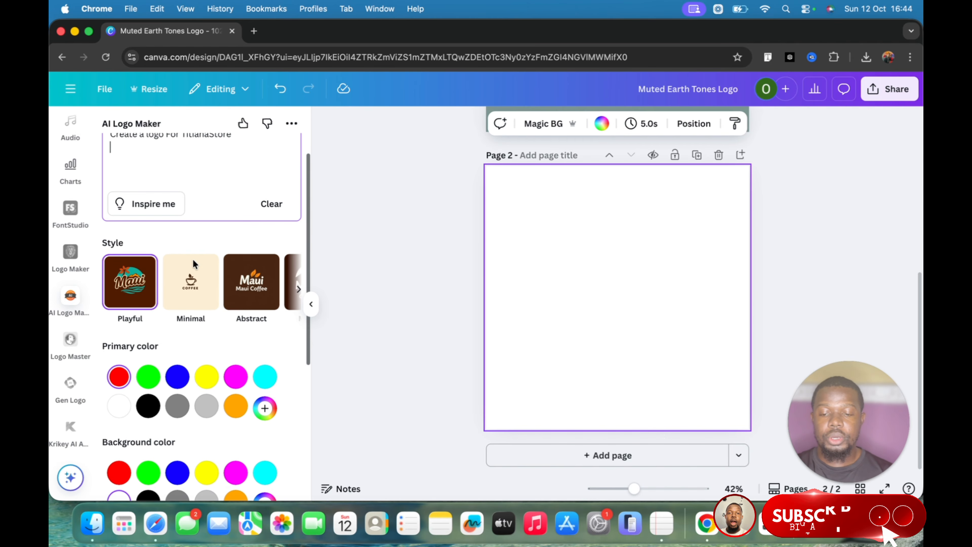
{"action": "left_click", "coordinate": [145, 203]}
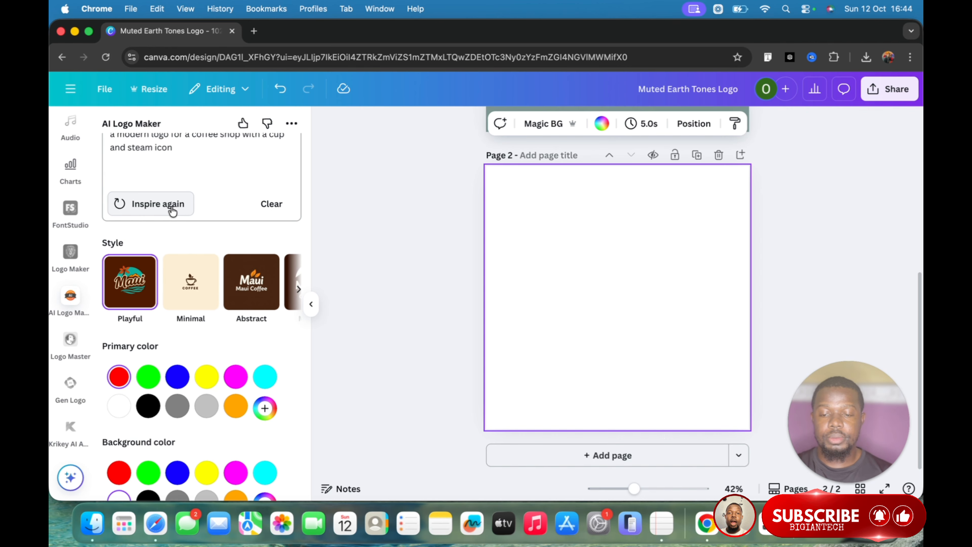
{"action": "scroll", "coordinate": [173, 210], "scroll_direction": "up", "scroll_amount": 2}
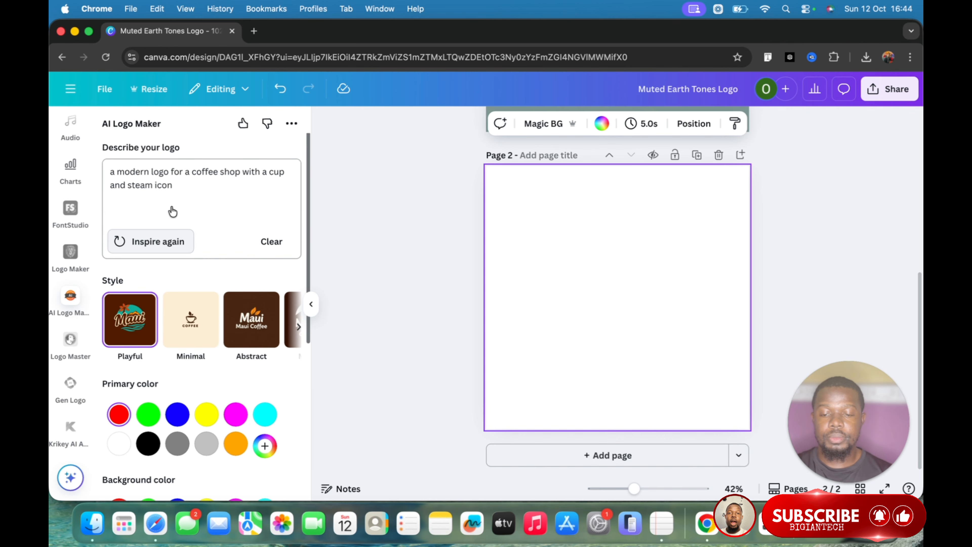
{"action": "triple_click", "coordinate": [181, 189]}
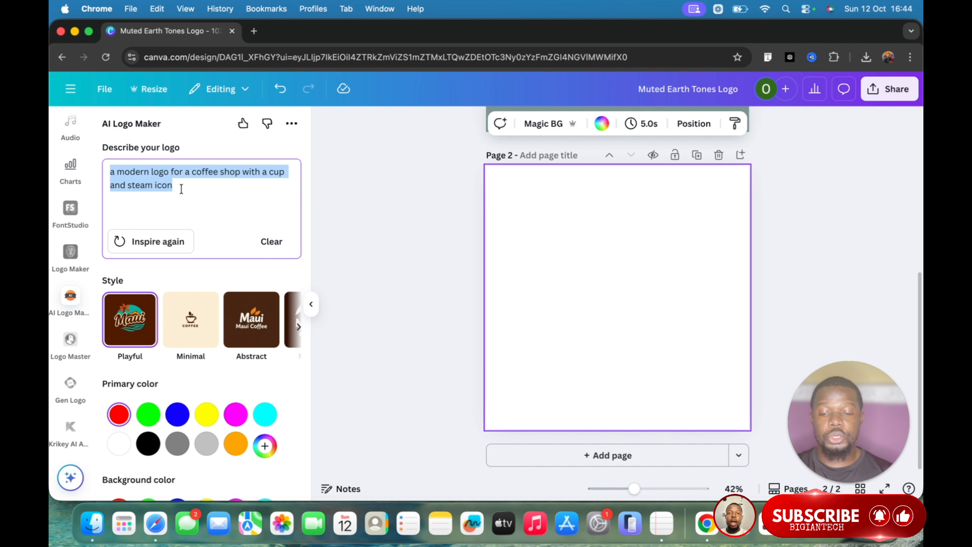
{"action": "left_click", "coordinate": [181, 189]}
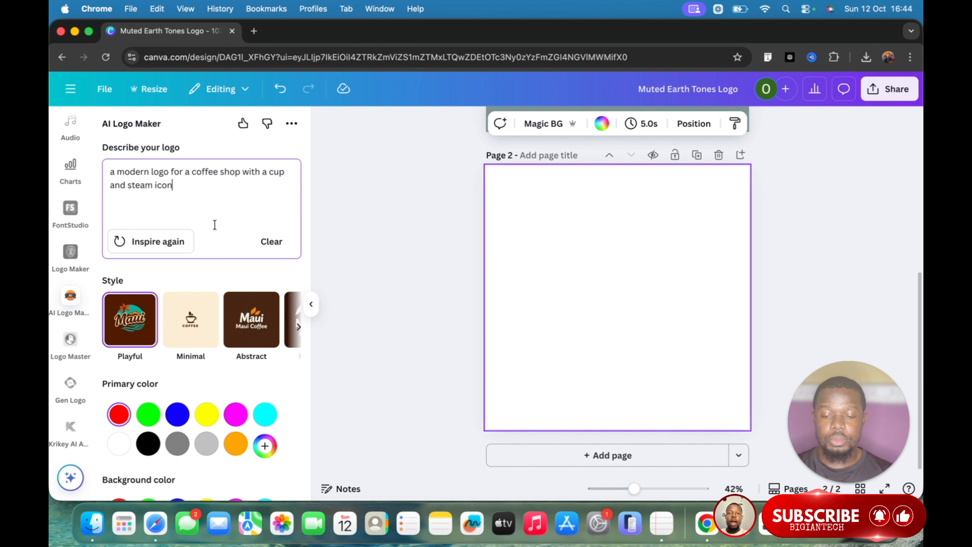
- Replace the suggested prompt with the description "Create A logo For Titiana Store"
{"action": "triple_click", "coordinate": [197, 199]}
{"action": "type", "text": "Crea"}
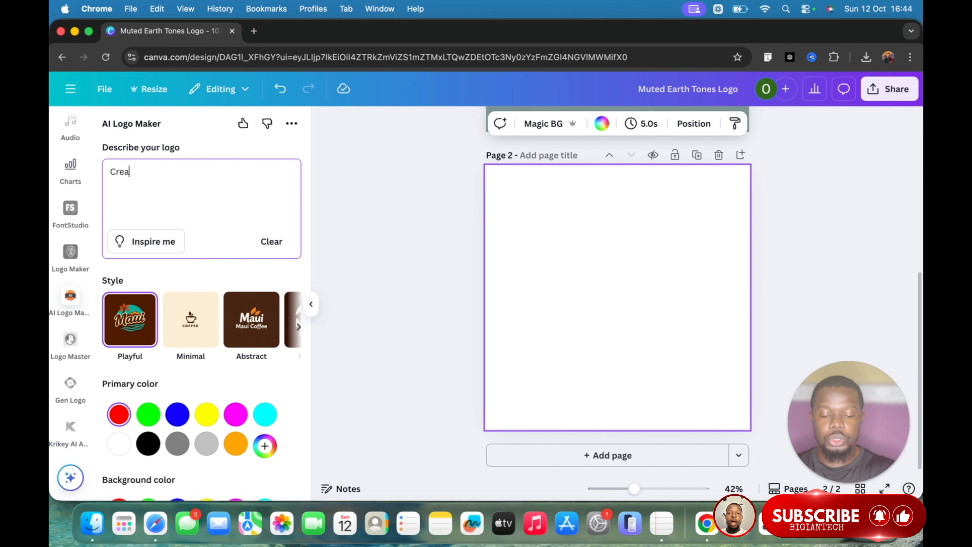
{"action": "type", "text": "te A l"}
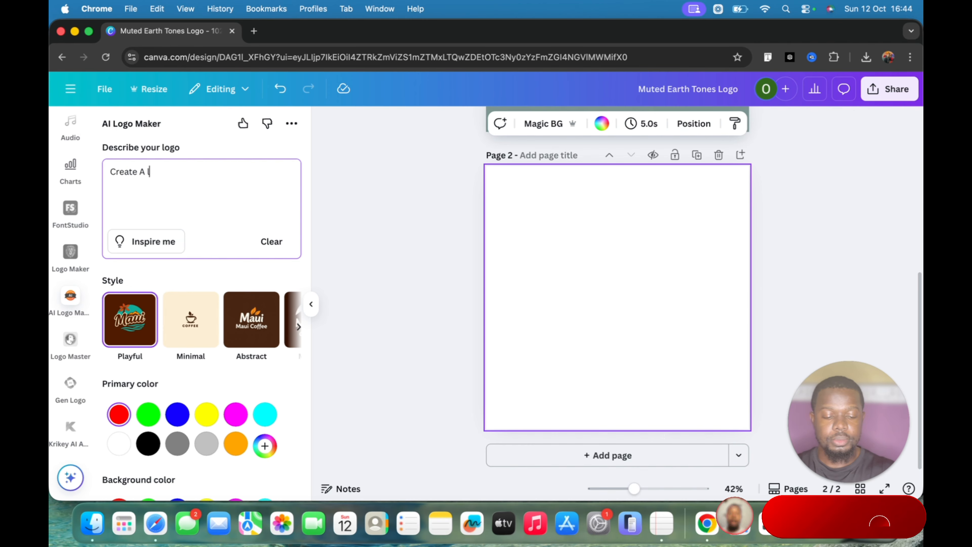
{"action": "type", "text": "ogo F"}
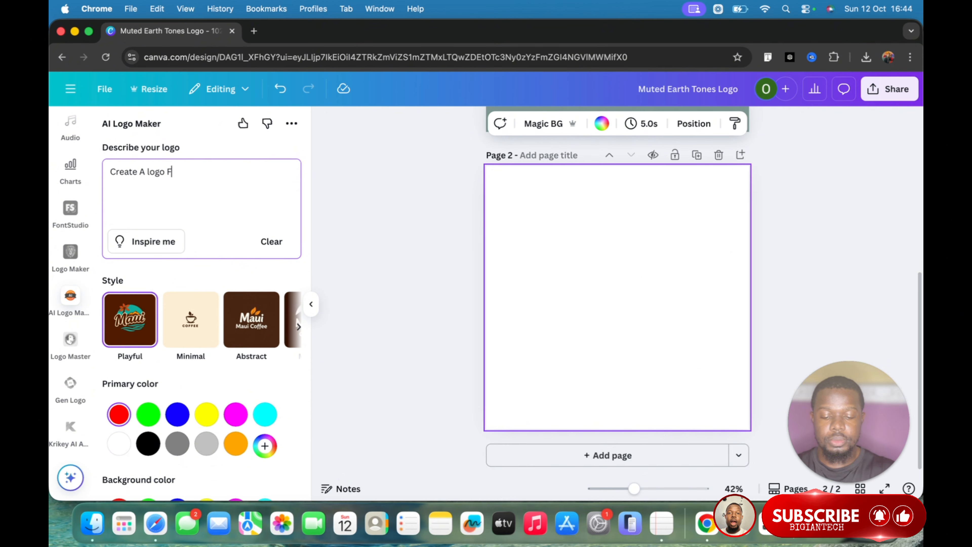
{"action": "type", "text": "or Tit"}
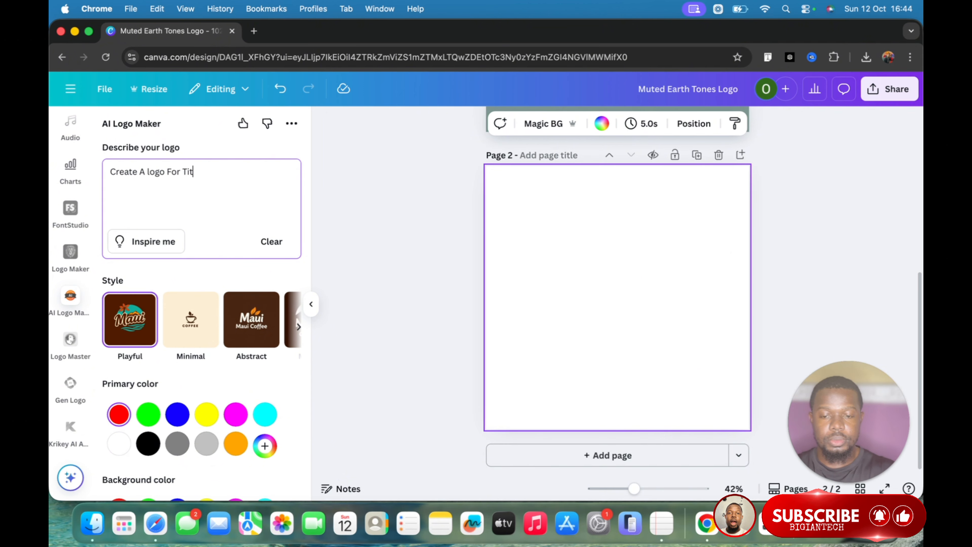
{"action": "type", "text": "iana Store"}
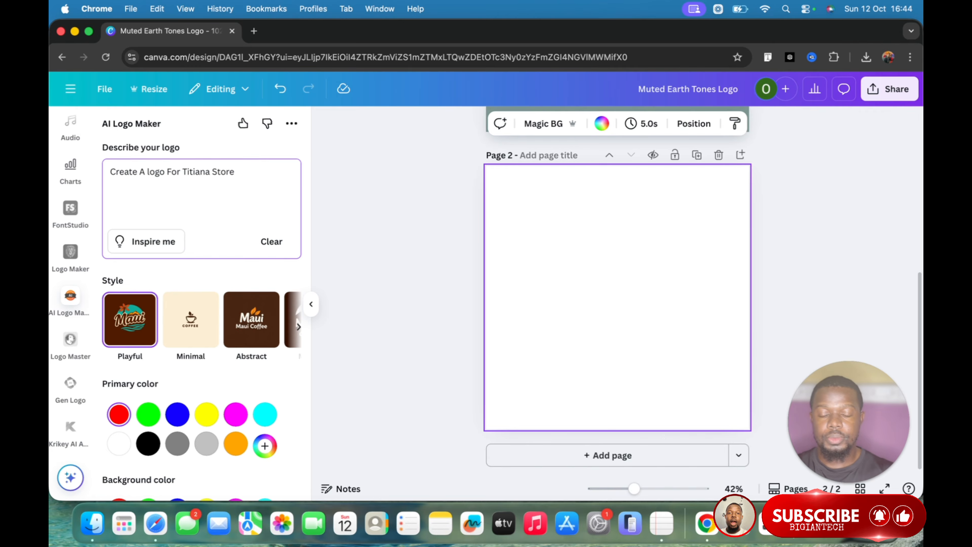
- Browse the available logo styles and choose the Tech style
{"action": "scroll", "coordinate": [162, 344], "scroll_direction": "down", "scroll_amount": 2}
{"action": "scroll", "coordinate": [254, 295], "scroll_direction": "right", "scroll_amount": 3}
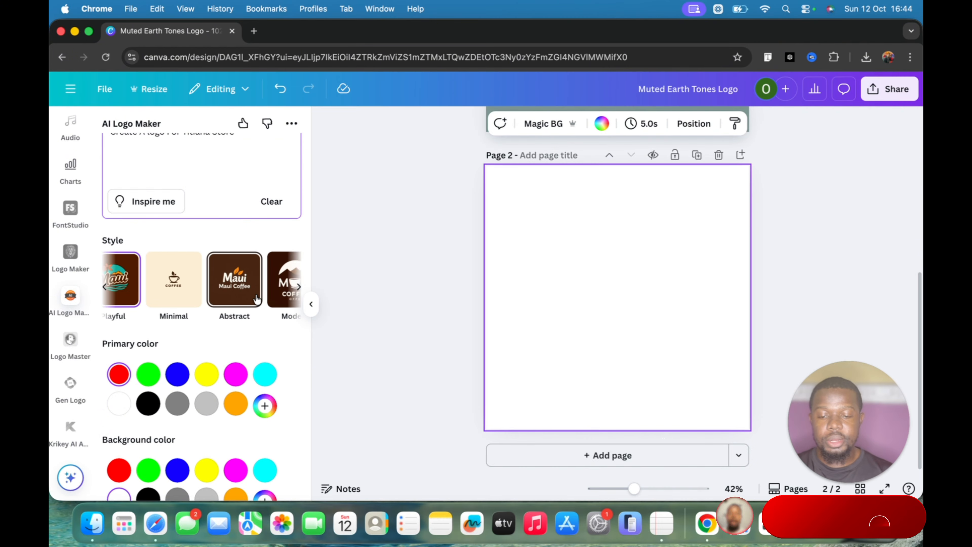
{"action": "scroll", "coordinate": [256, 294], "scroll_direction": "right", "scroll_amount": 2}
{"action": "left_click", "coordinate": [256, 296]}
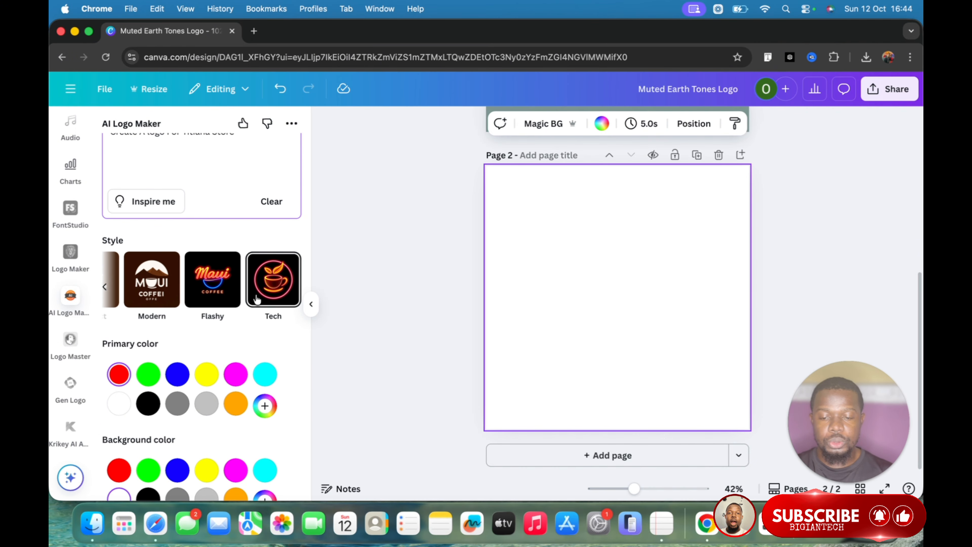
{"action": "left_click", "coordinate": [277, 291]}
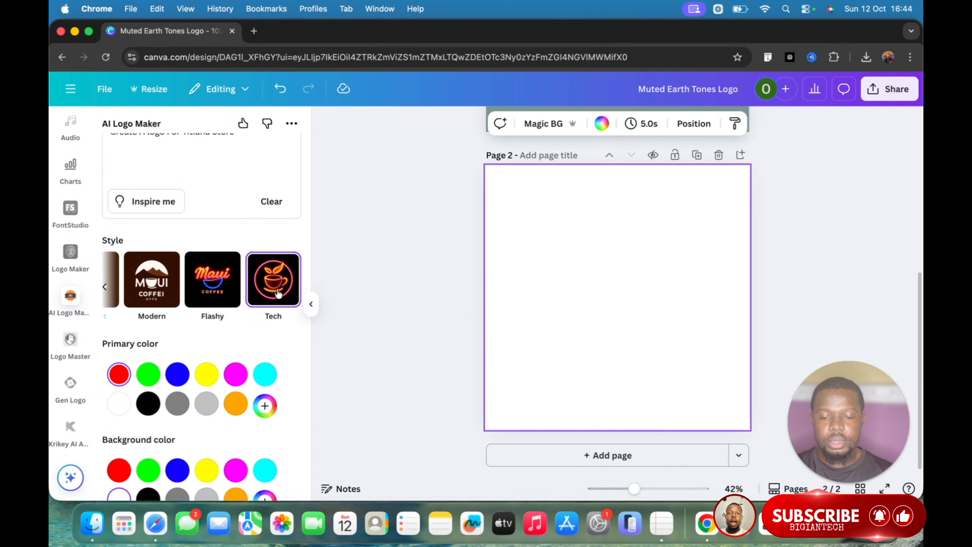
- Review the color, company name and generation count options, and try to generate the logo in AI Logo Maker
{"action": "scroll", "coordinate": [255, 333], "scroll_direction": "down", "scroll_amount": 1}
{"action": "scroll", "coordinate": [243, 336], "scroll_direction": "down", "scroll_amount": 3}
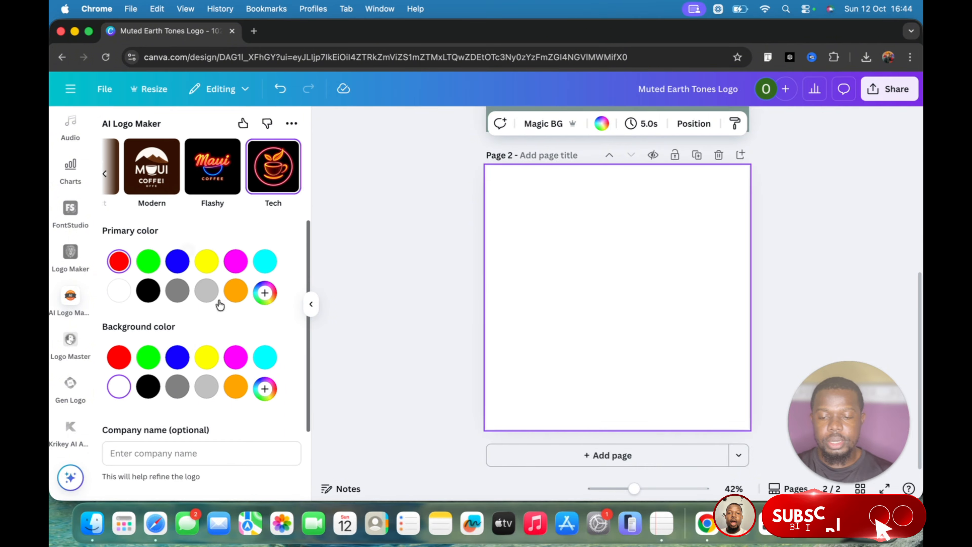
{"action": "scroll", "coordinate": [198, 368], "scroll_direction": "down", "scroll_amount": 1}
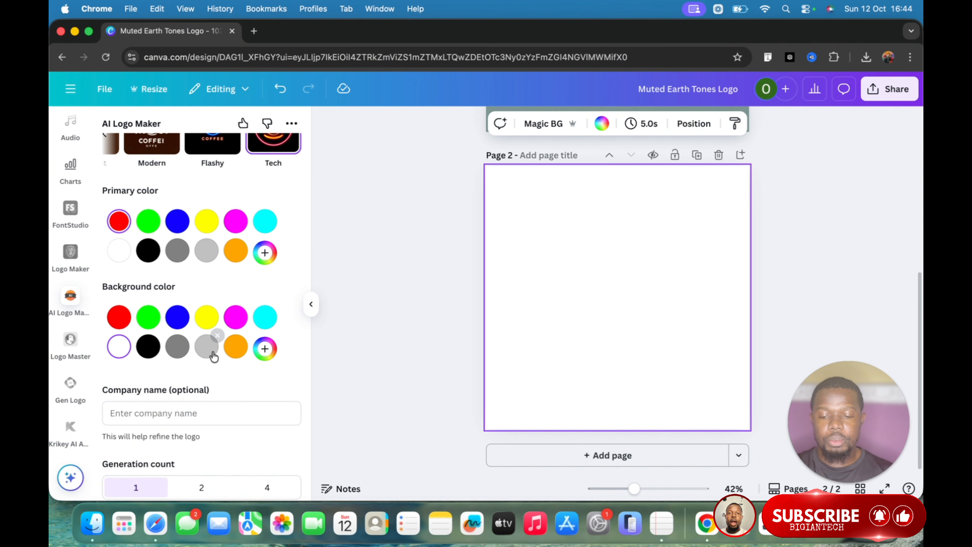
{"action": "scroll", "coordinate": [207, 351], "scroll_direction": "down", "scroll_amount": 3}
{"action": "left_click", "coordinate": [182, 446]}
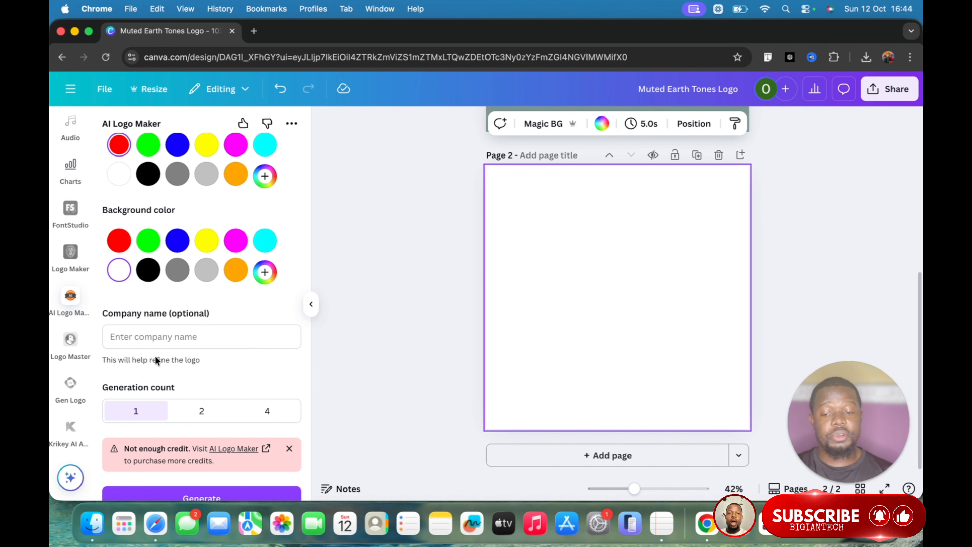
- Open Logo Master and describe the logo as "Create a logo for TitianaStore"
{"action": "left_click", "coordinate": [71, 340]}
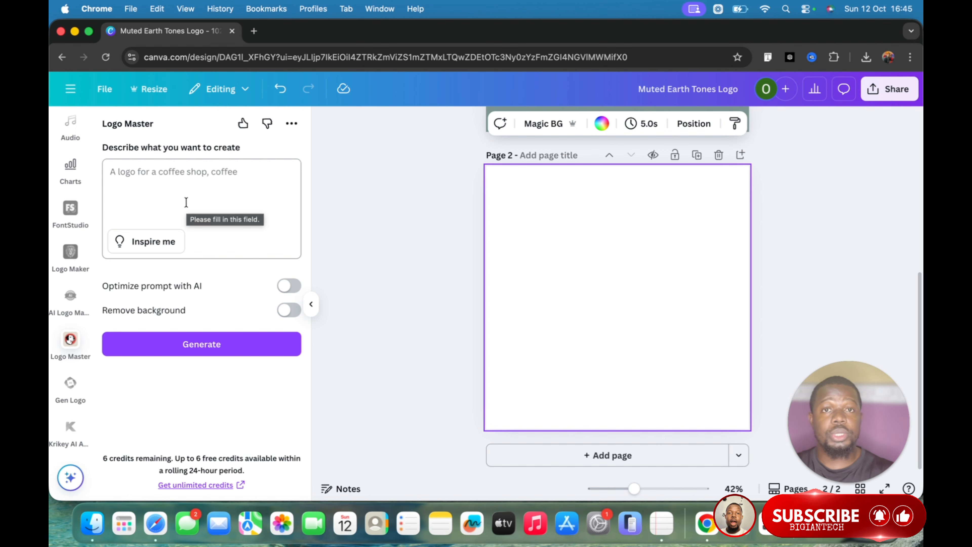
{"action": "left_click", "coordinate": [186, 203]}
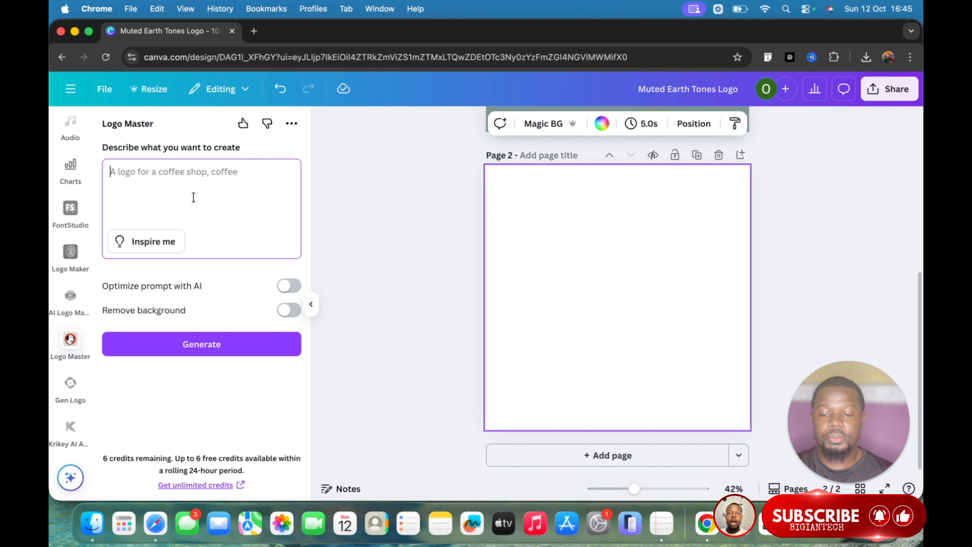
{"action": "type", "text": "creat"}
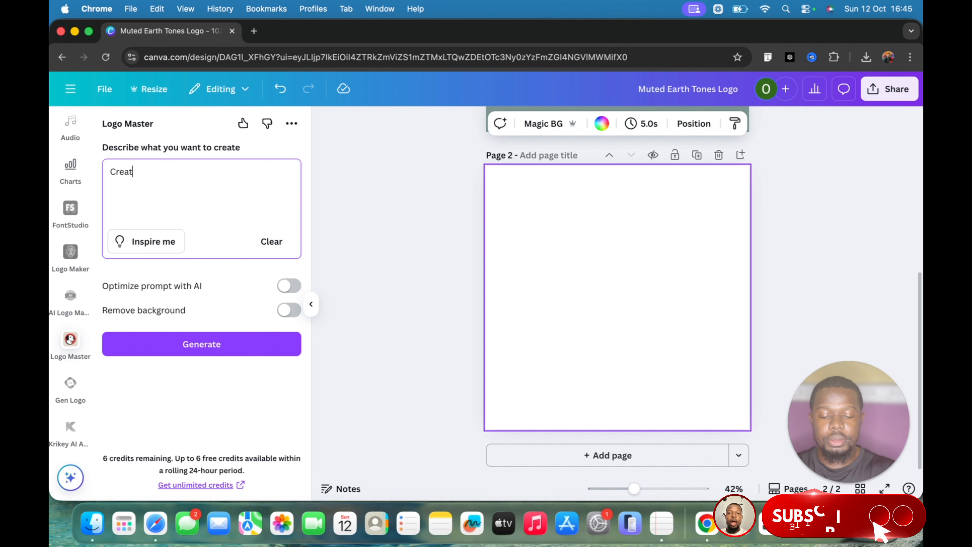
{"action": "type", "text": "e a logo"}
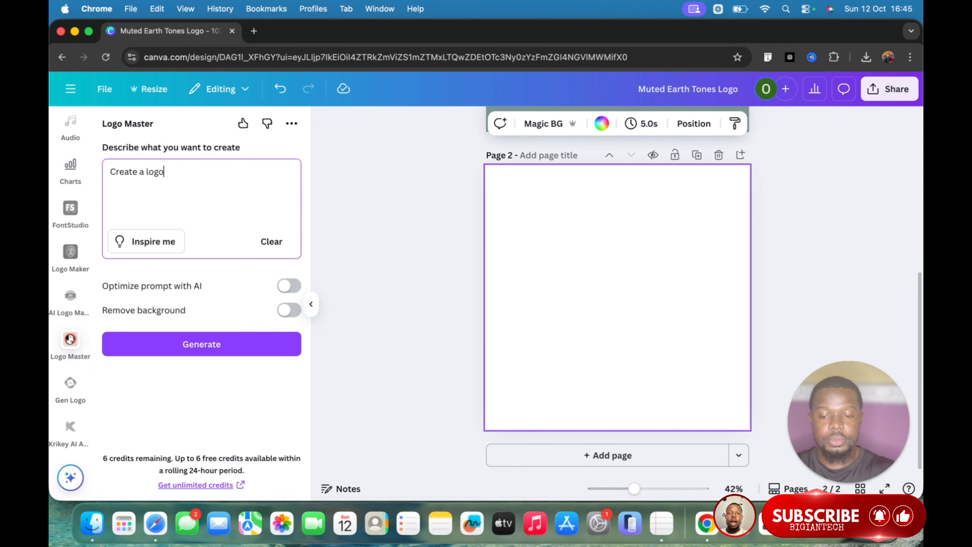
{"action": "type", "text": " for Tit"}
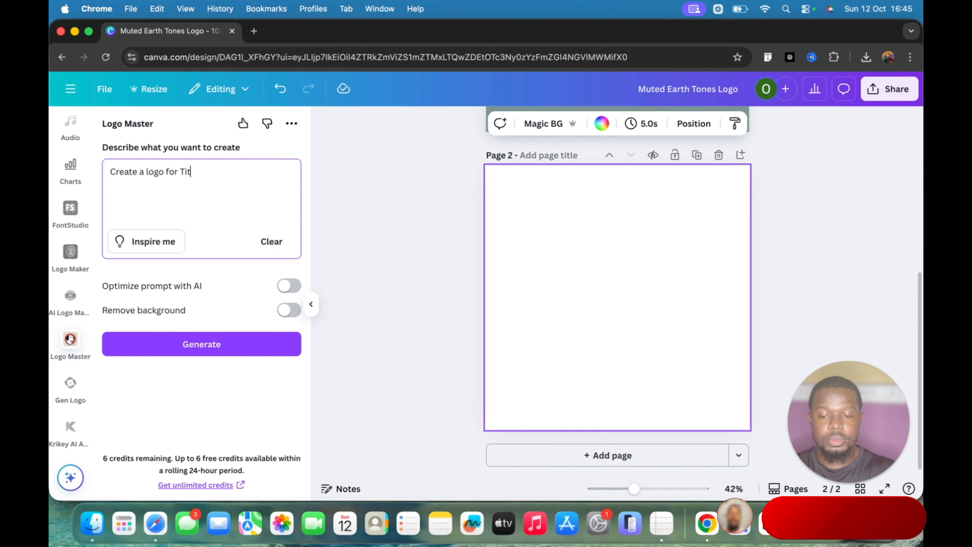
{"action": "type", "text": "ianaStore"}
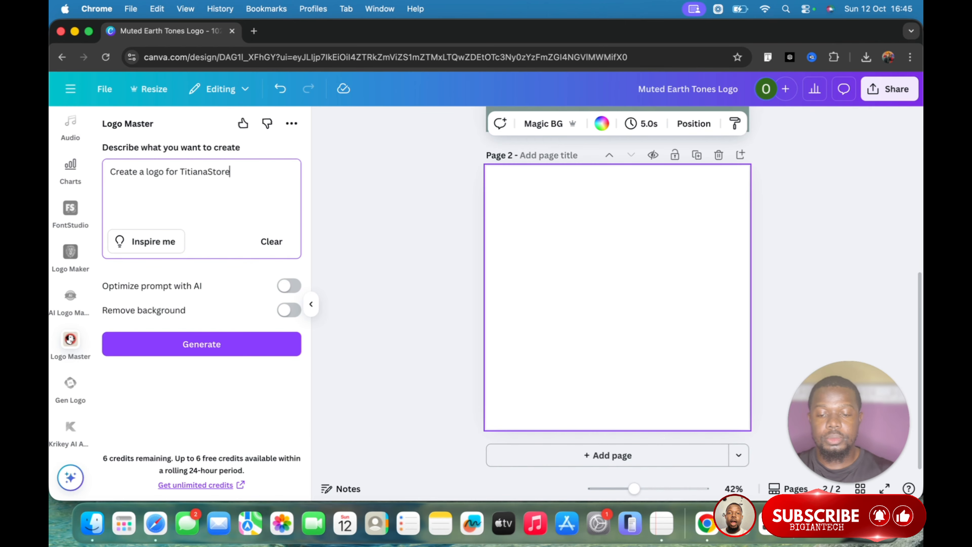
- Generate the logos with AI prompt optimization turned on, and add the teal shopping bag logo to page 2
{"action": "left_click", "coordinate": [295, 288]}
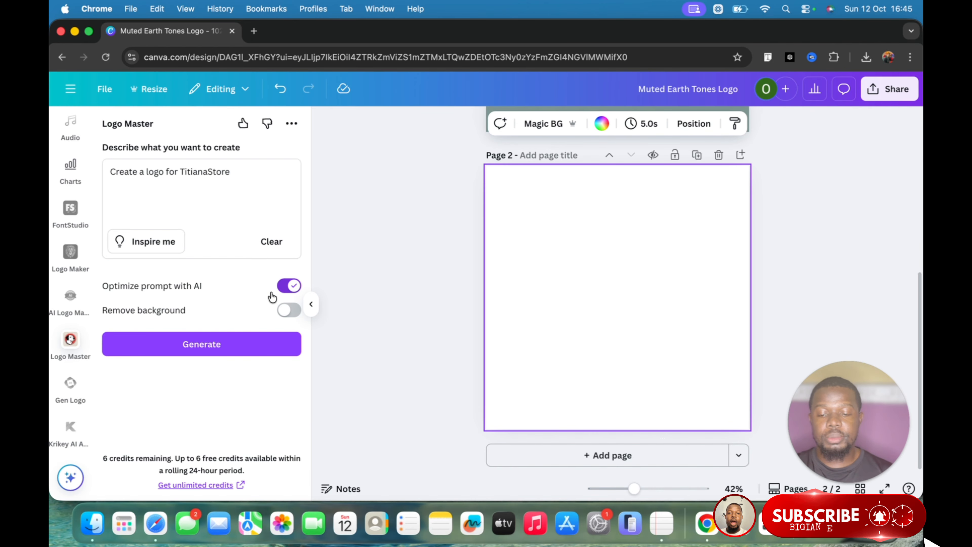
{"action": "left_click", "coordinate": [243, 350]}
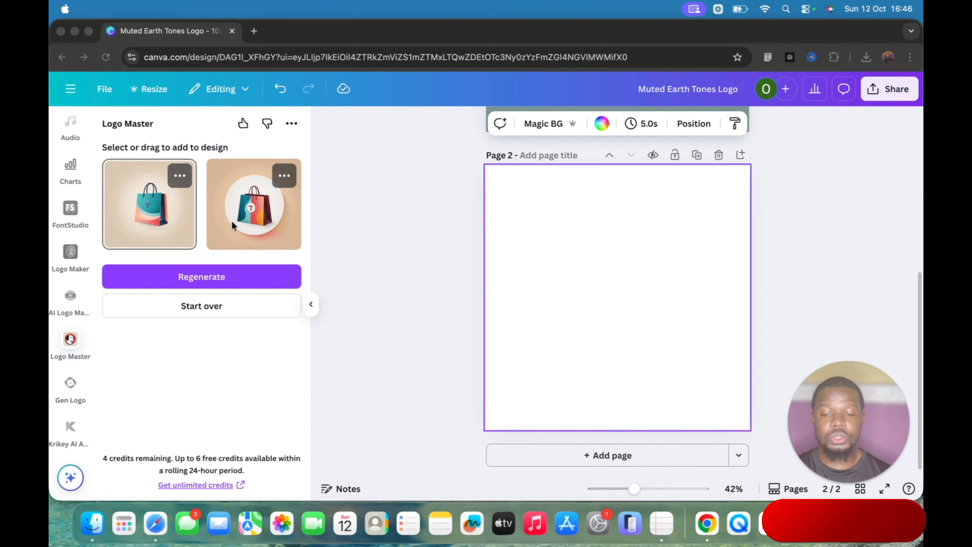
{"action": "left_click", "coordinate": [162, 221]}
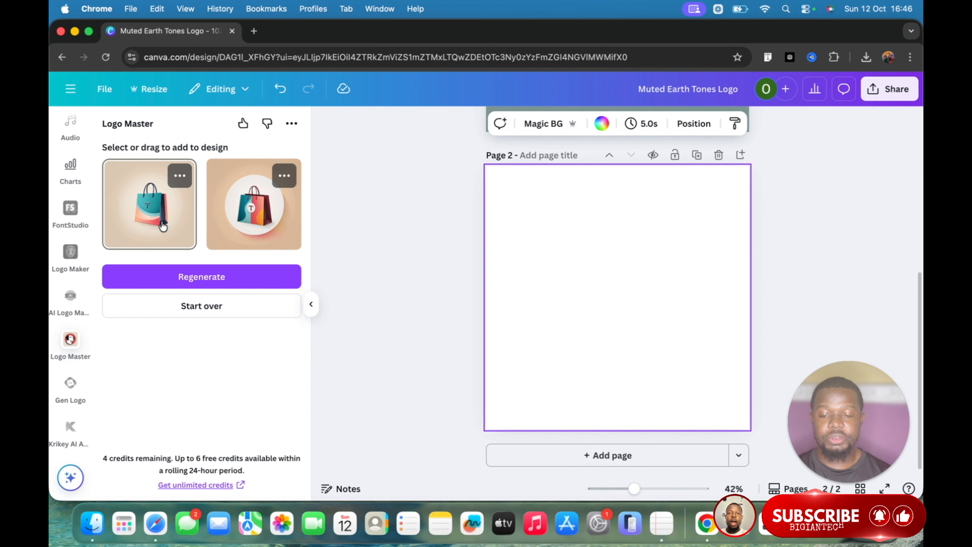
{"action": "left_click", "coordinate": [162, 225]}
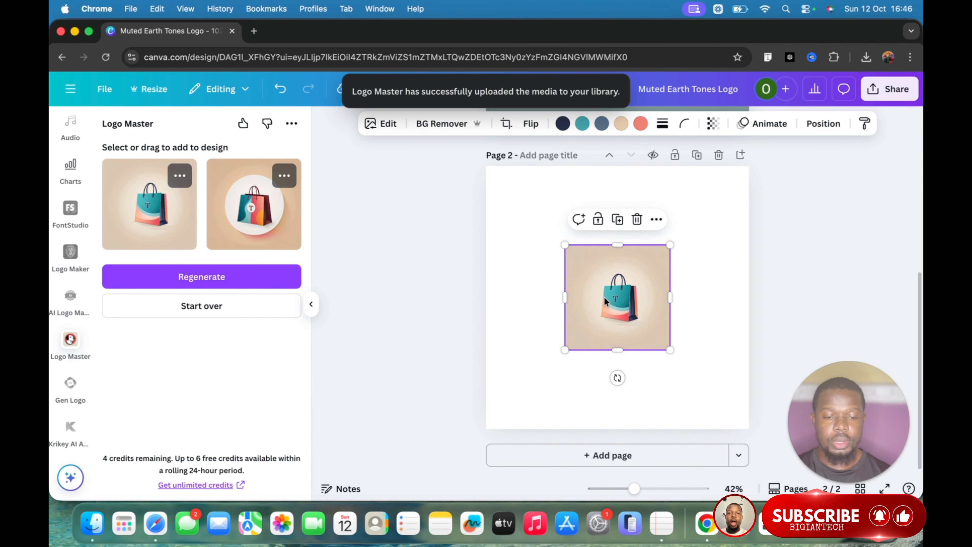
- Add a third page and place the circular multicolored shopping bag logo from Logo Master on it
{"action": "left_click", "coordinate": [591, 456]}
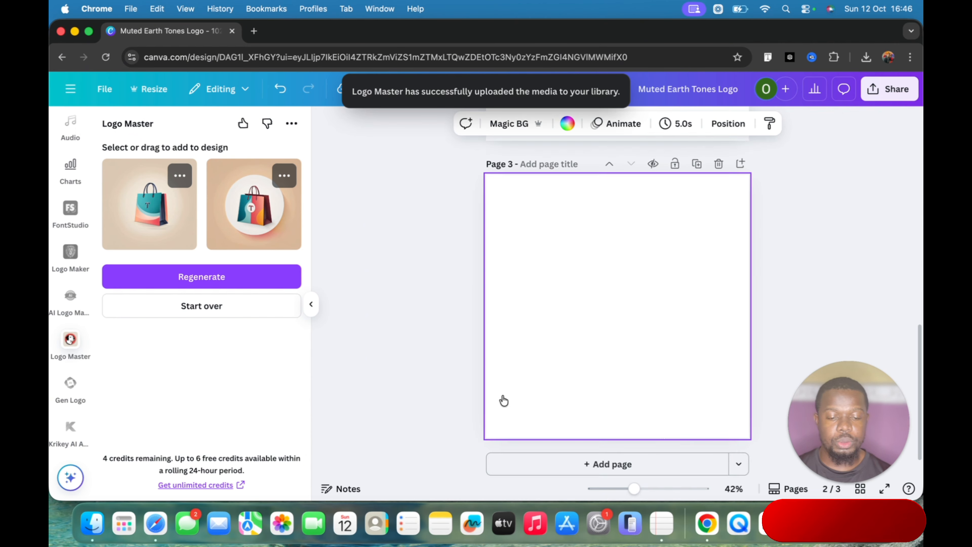
{"action": "left_click", "coordinate": [263, 213]}
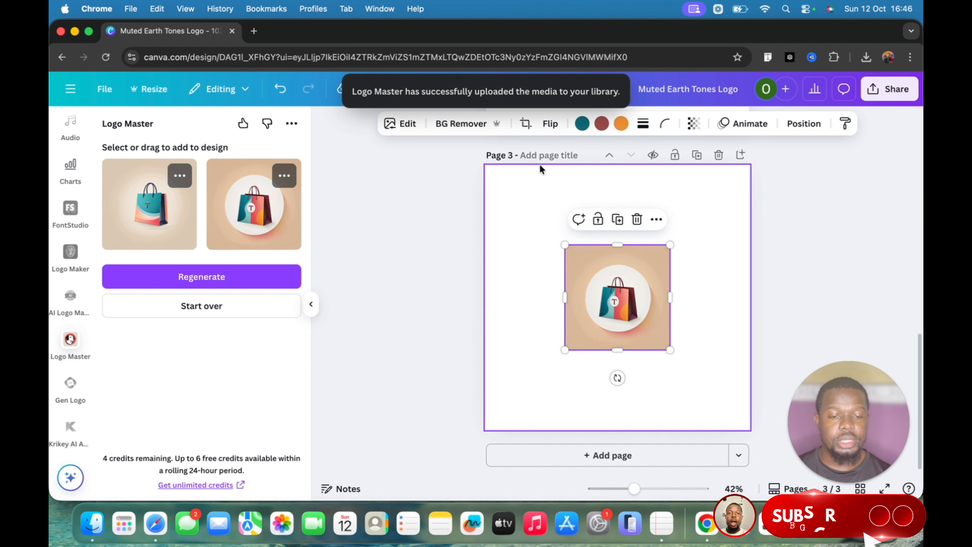
{"action": "left_click", "coordinate": [458, 244]}
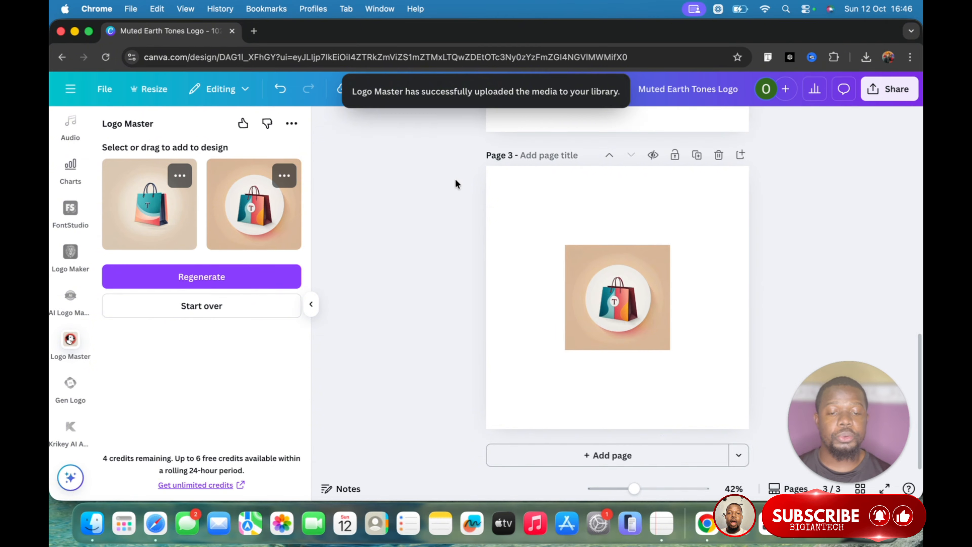
- Remove the background of the page 3 logo, then enlarge it and move it against the page's left edge
{"action": "left_click", "coordinate": [567, 290]}
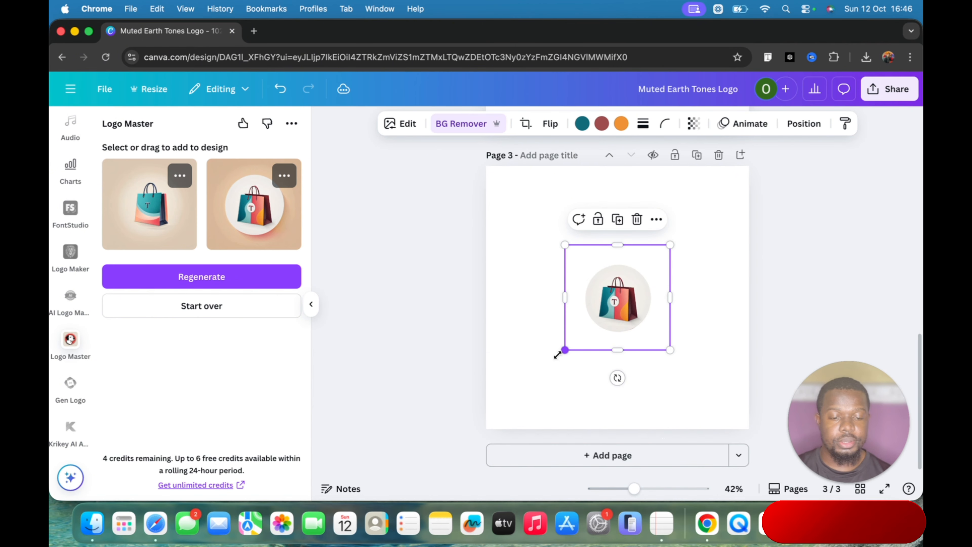
{"action": "left_click_drag", "start_coordinate": [565, 349], "coordinate": [479, 432]}
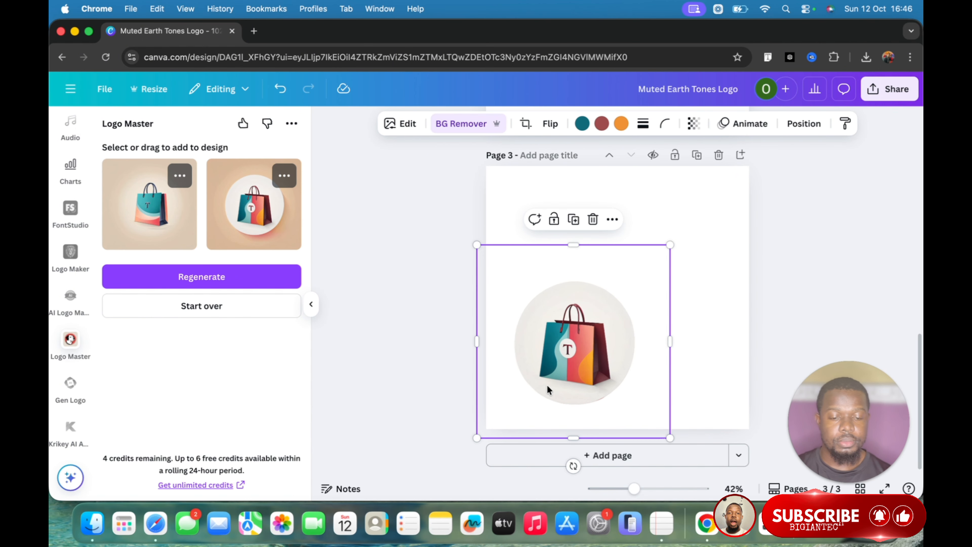
{"action": "left_click_drag", "start_coordinate": [549, 391], "coordinate": [516, 337]}
{"action": "left_click", "coordinate": [423, 302]}
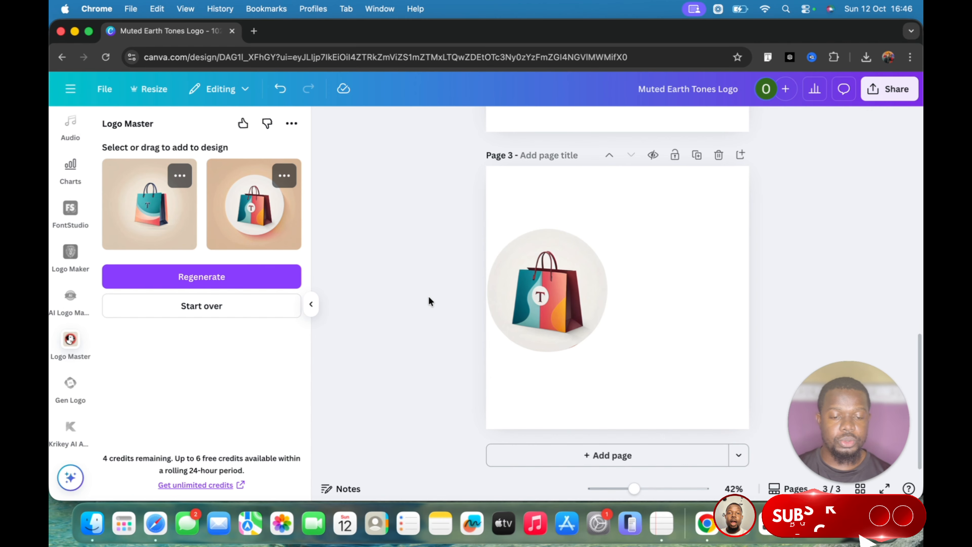
- Remove the background of the teal shopping bag logo on page 2
{"action": "scroll", "coordinate": [598, 241], "scroll_direction": "up", "scroll_amount": 5}
{"action": "scroll", "coordinate": [598, 240], "scroll_direction": "up", "scroll_amount": 2}
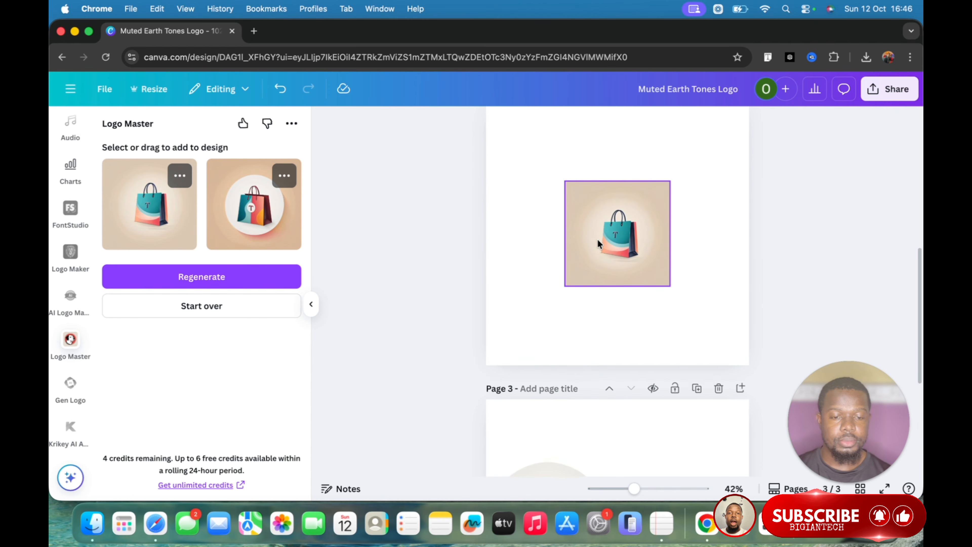
{"action": "left_click", "coordinate": [598, 240]}
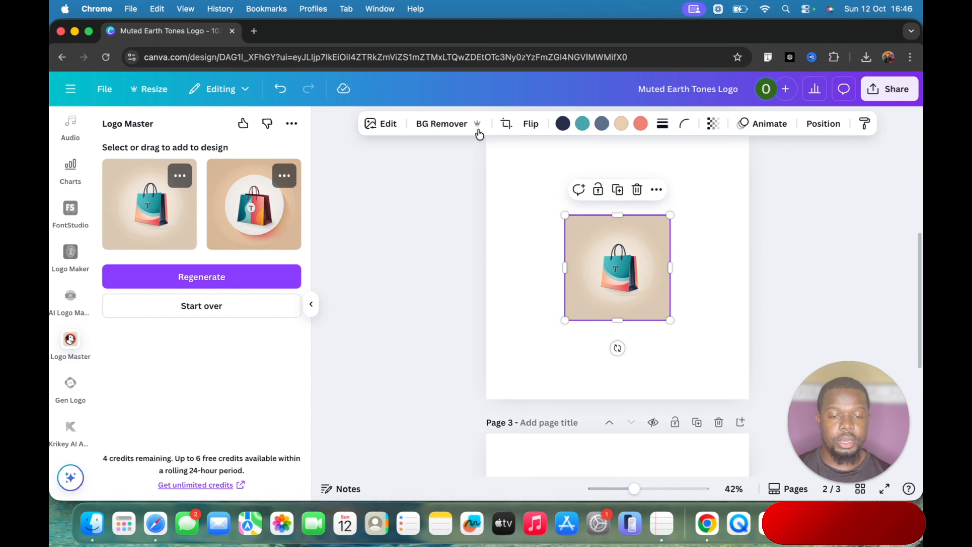
{"action": "left_click", "coordinate": [461, 125]}
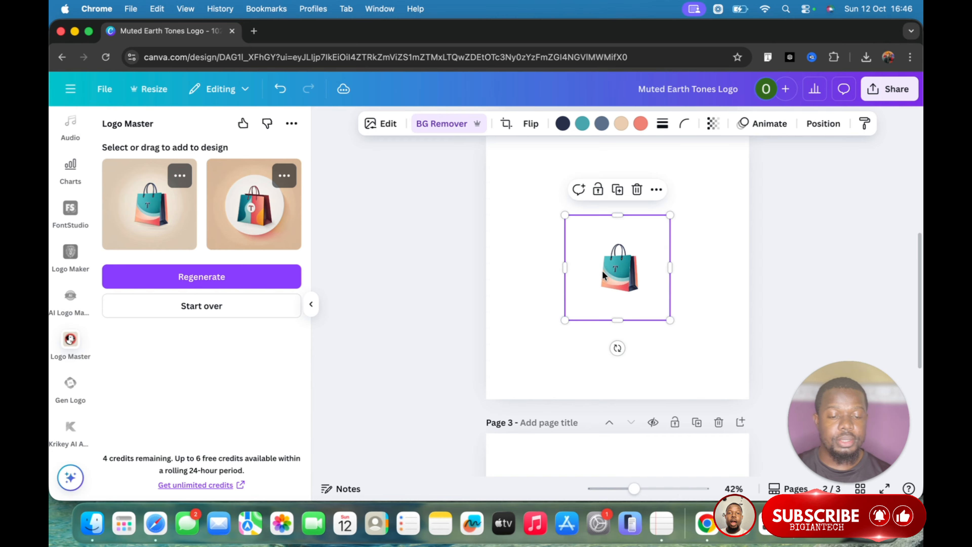
- Enlarge the teal bag logo, position it on the left half of page 2, and crop the empty area on its right side
{"action": "left_click_drag", "start_coordinate": [612, 272], "coordinate": [559, 261]}
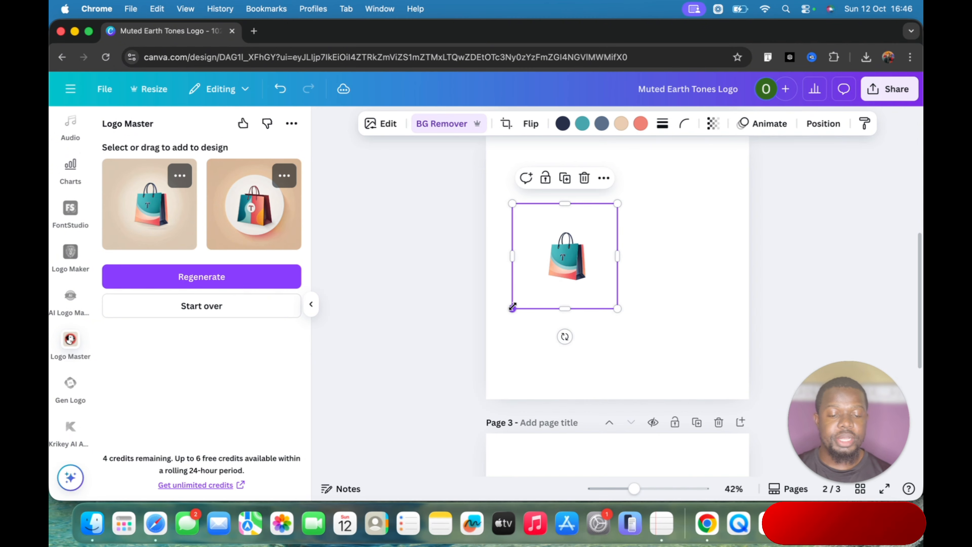
{"action": "left_click_drag", "start_coordinate": [512, 308], "coordinate": [463, 358]}
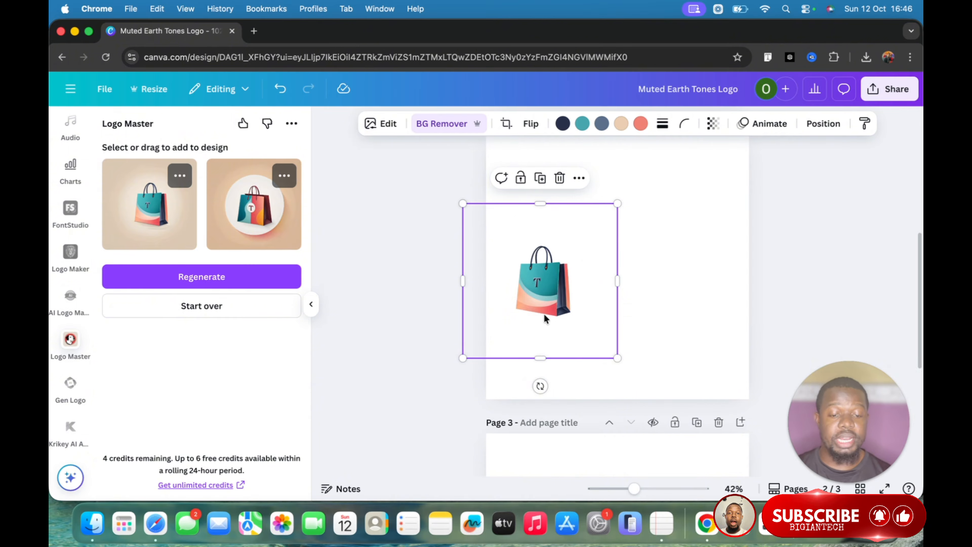
{"action": "left_click_drag", "start_coordinate": [544, 315], "coordinate": [535, 316]}
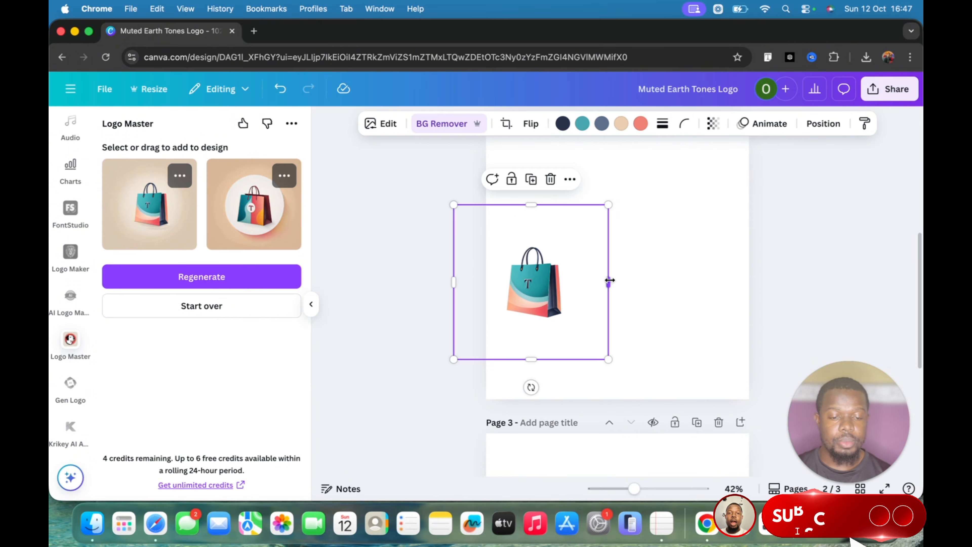
{"action": "left_click_drag", "start_coordinate": [608, 281], "coordinate": [571, 290]}
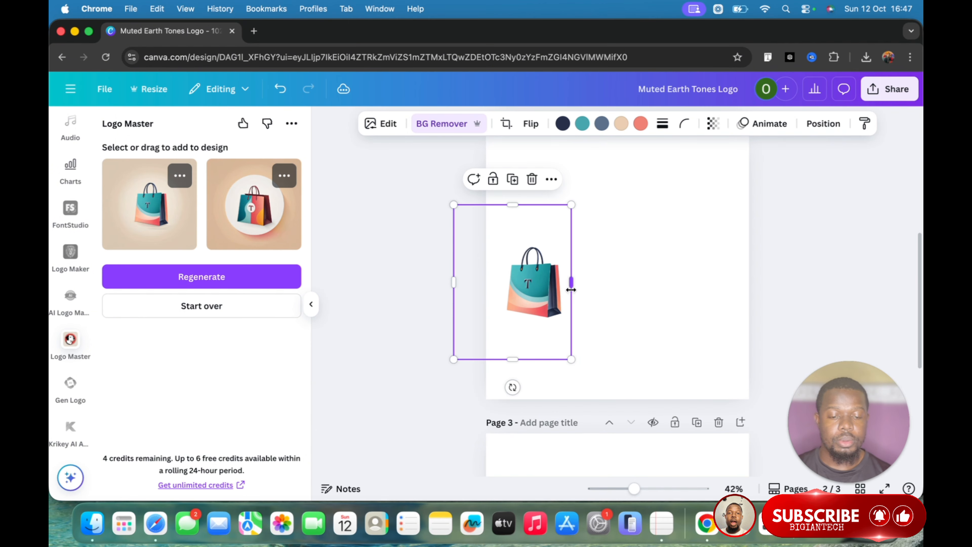
{"action": "left_click", "coordinate": [424, 299]}
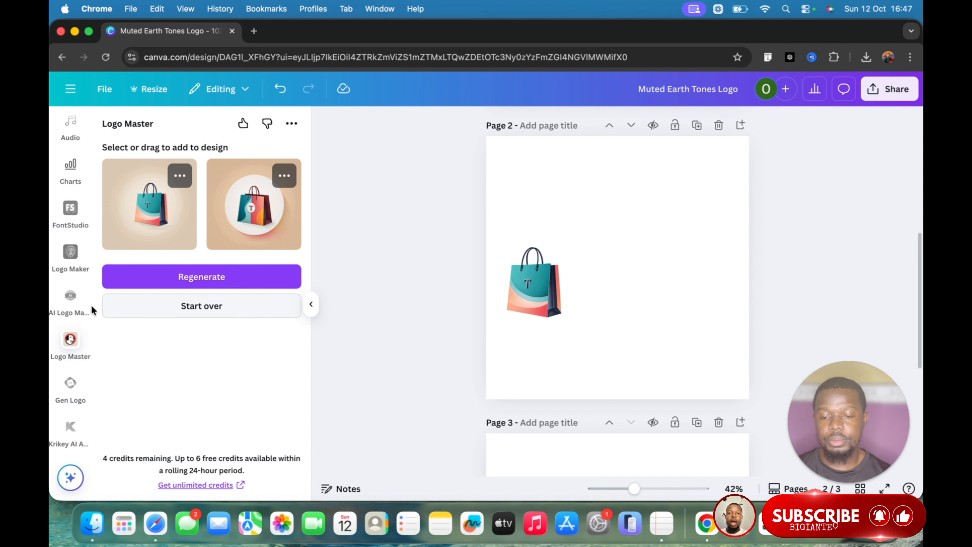
- Open FontStudio and browse its text style templates
{"action": "scroll", "coordinate": [71, 267], "scroll_direction": "up", "scroll_amount": 6}
{"action": "scroll", "coordinate": [71, 267], "scroll_direction": "up", "scroll_amount": 2}
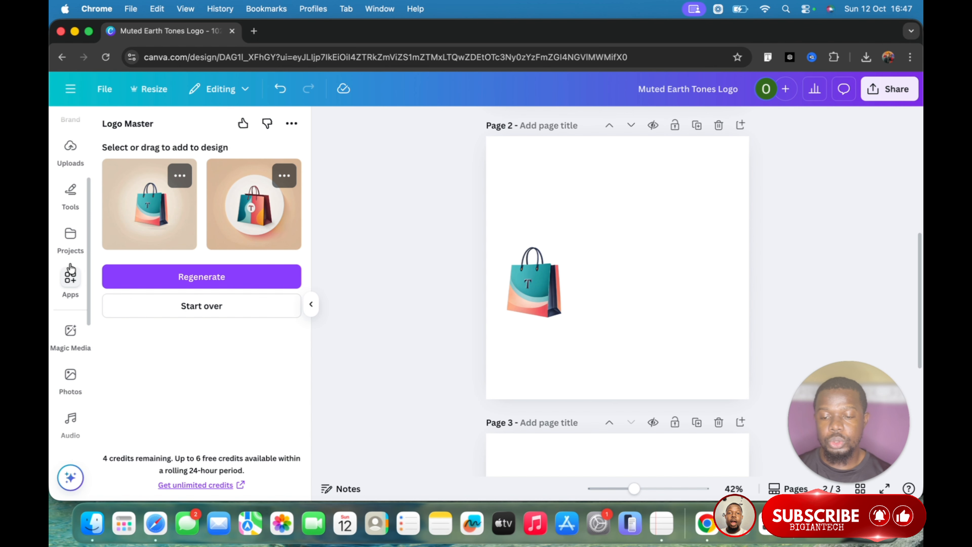
{"action": "scroll", "coordinate": [70, 267], "scroll_direction": "up", "scroll_amount": 4}
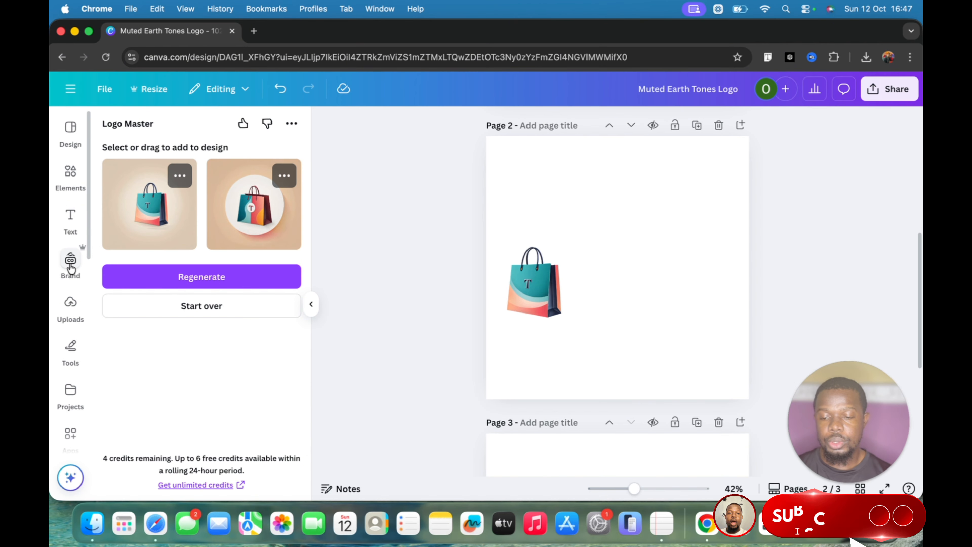
{"action": "scroll", "coordinate": [78, 372], "scroll_direction": "down", "scroll_amount": 10}
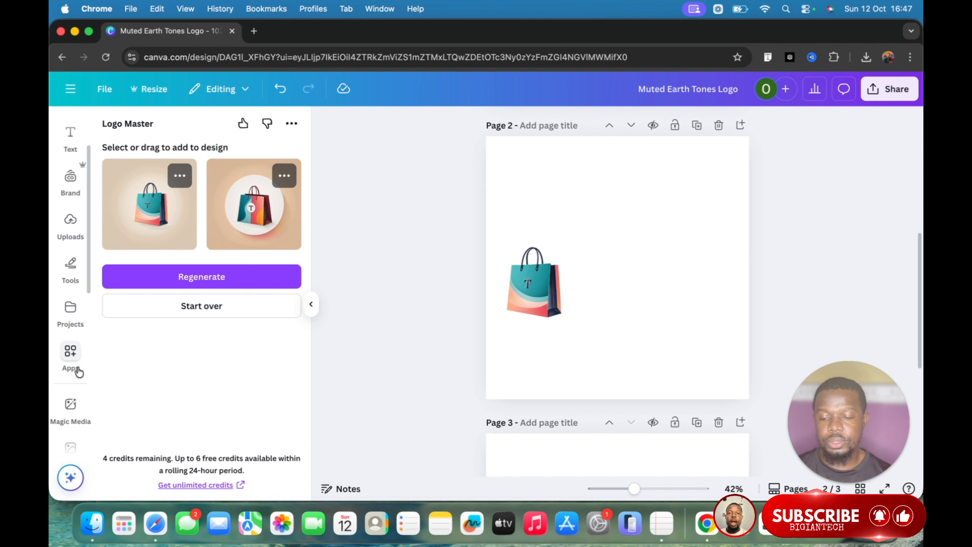
{"action": "scroll", "coordinate": [80, 324], "scroll_direction": "down", "scroll_amount": 2}
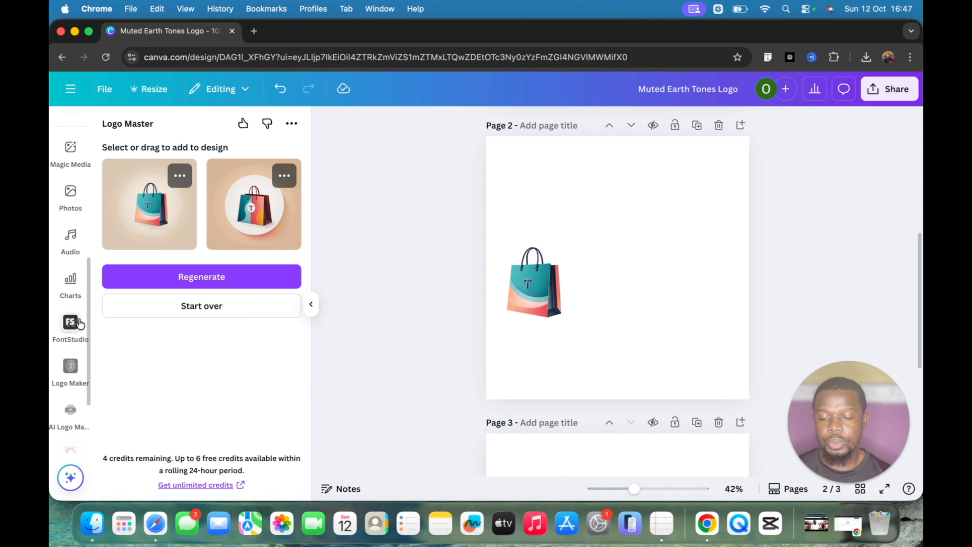
{"action": "left_click", "coordinate": [69, 327]}
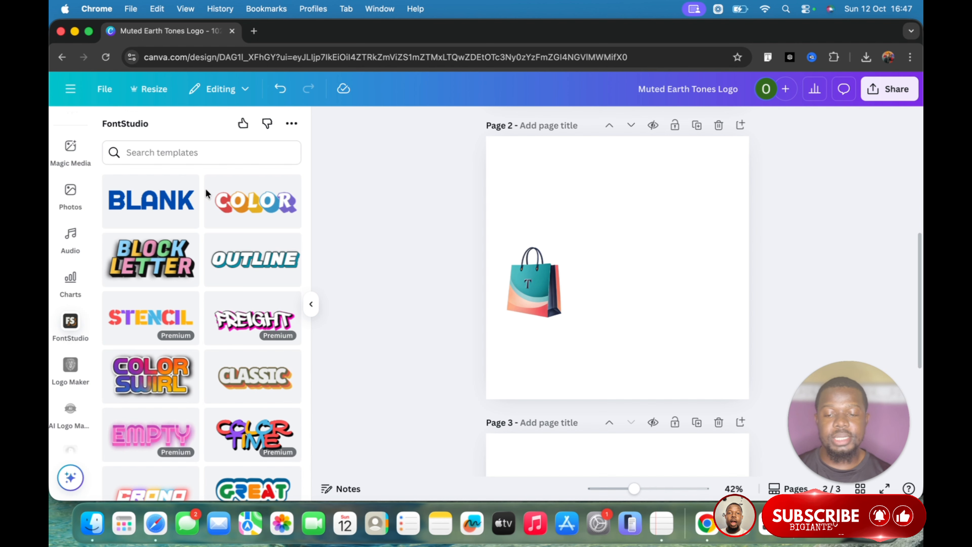
{"action": "scroll", "coordinate": [207, 313], "scroll_direction": "down", "scroll_amount": 5}
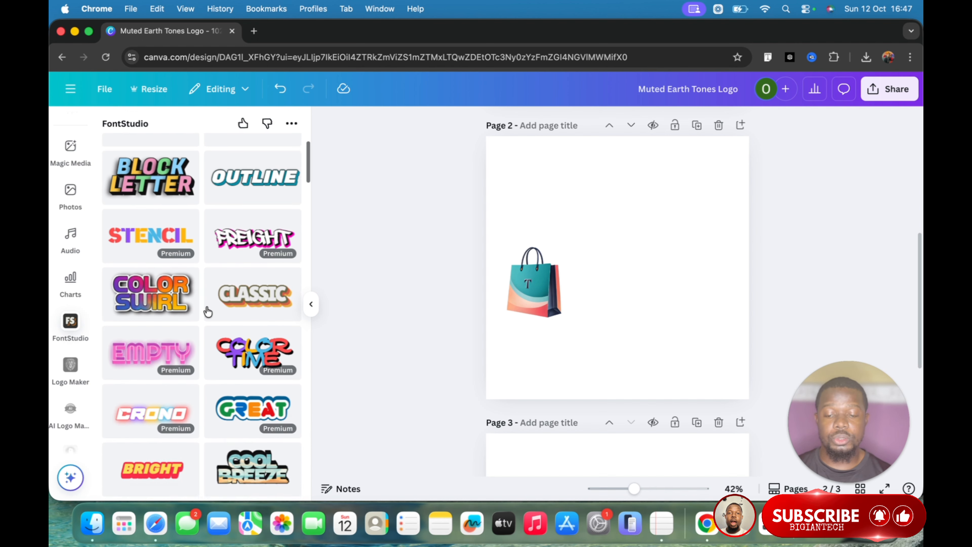
{"action": "scroll", "coordinate": [207, 311], "scroll_direction": "down", "scroll_amount": 7}
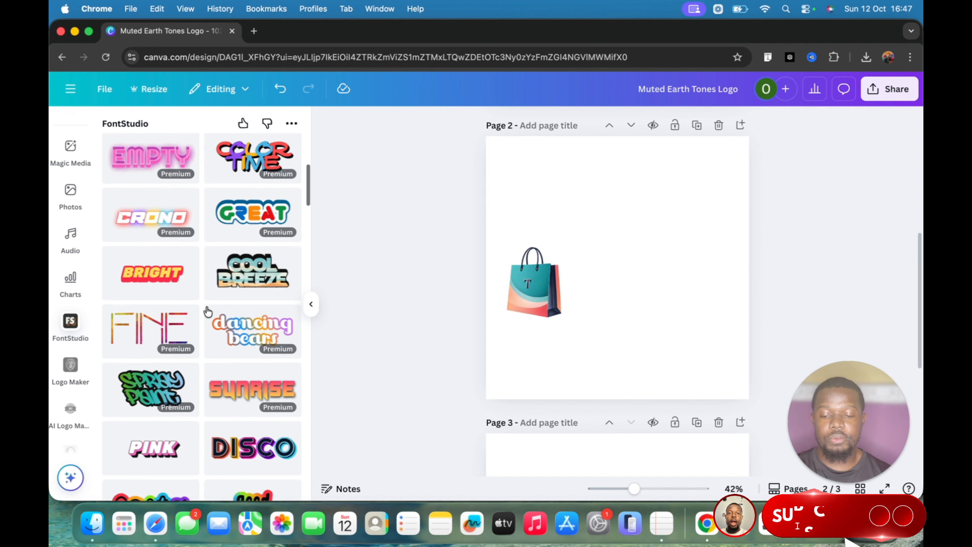
{"action": "scroll", "coordinate": [70, 291], "scroll_direction": "up", "scroll_amount": 5}
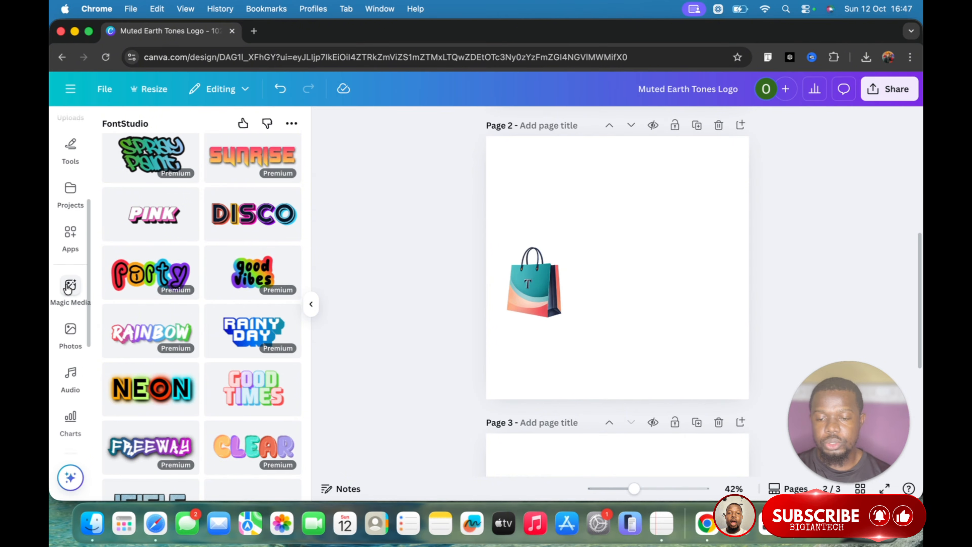
- Search the Canva apps for FontStudio and open it from the results
{"action": "left_click", "coordinate": [71, 273]}
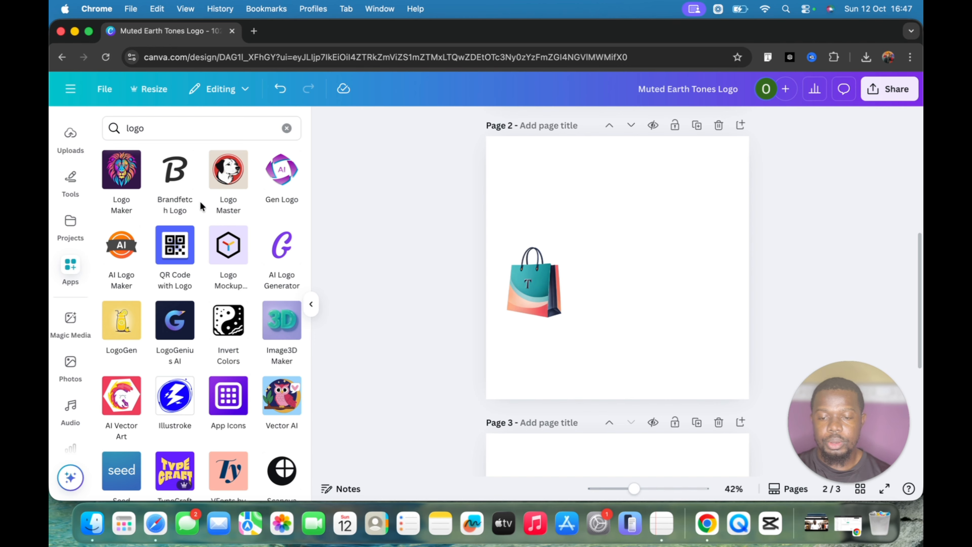
{"action": "left_click", "coordinate": [286, 129]}
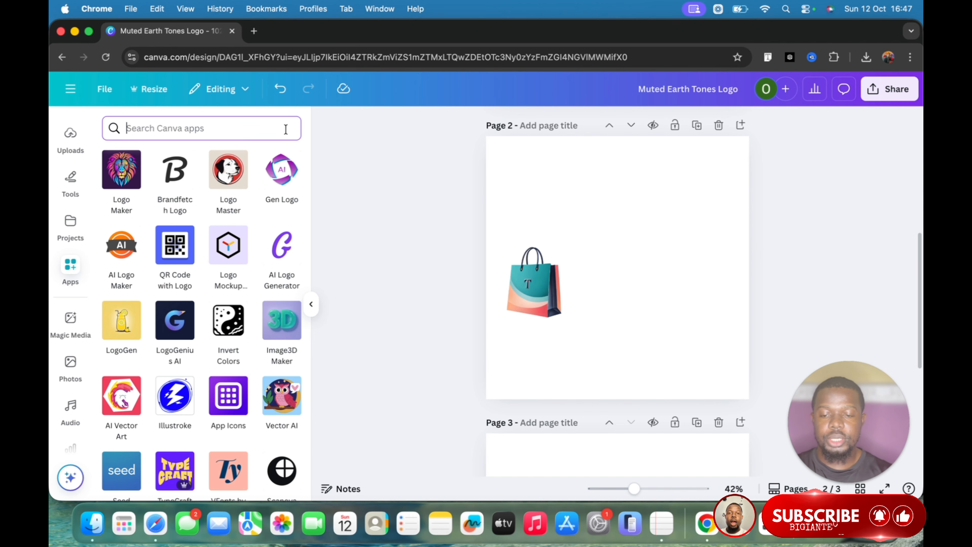
{"action": "type", "text": "font"}
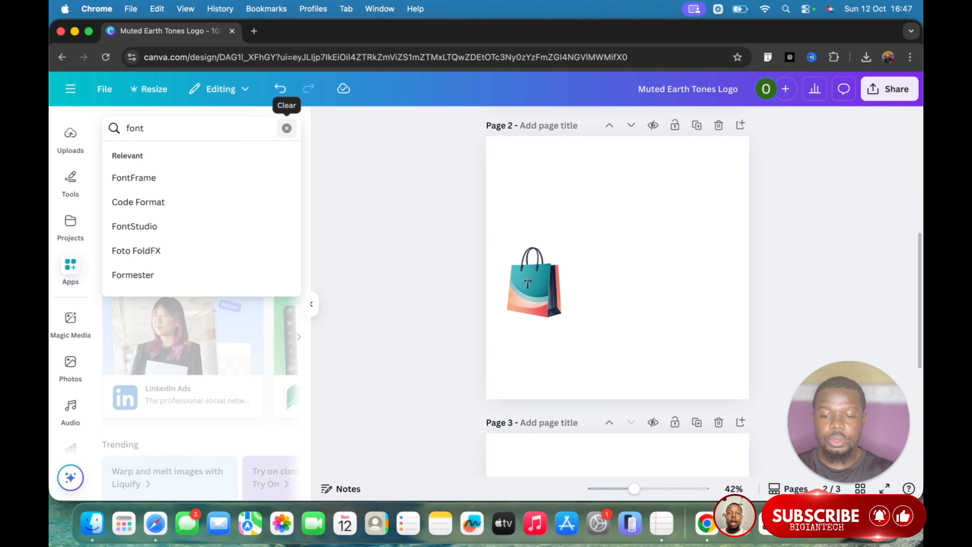
{"action": "type", "text": " aw"}
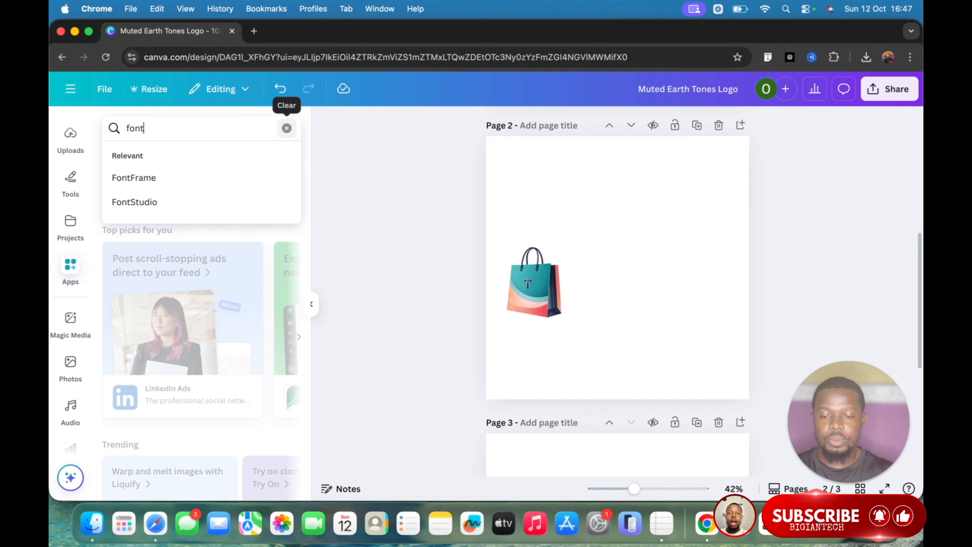
{"action": "left_click", "coordinate": [169, 203]}
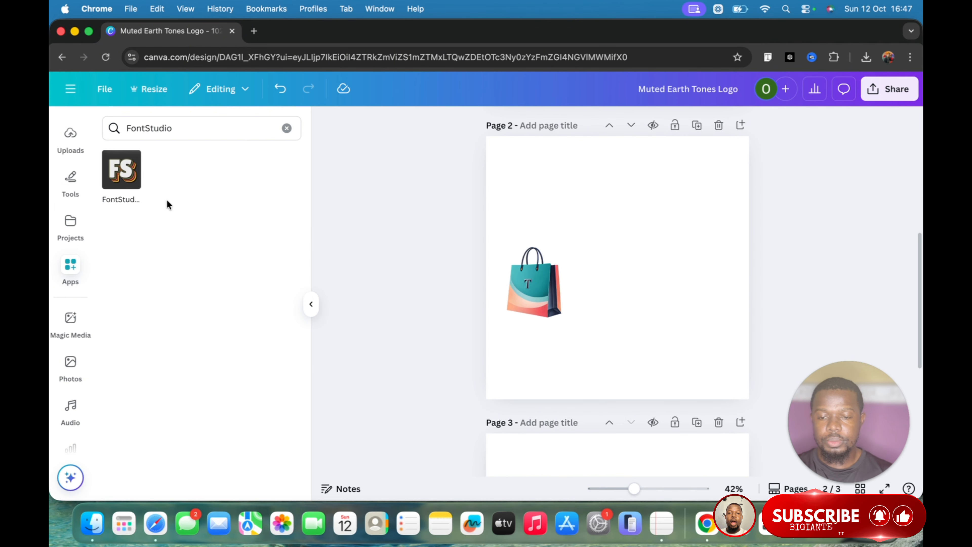
{"action": "scroll", "coordinate": [68, 324], "scroll_direction": "down", "scroll_amount": 5}
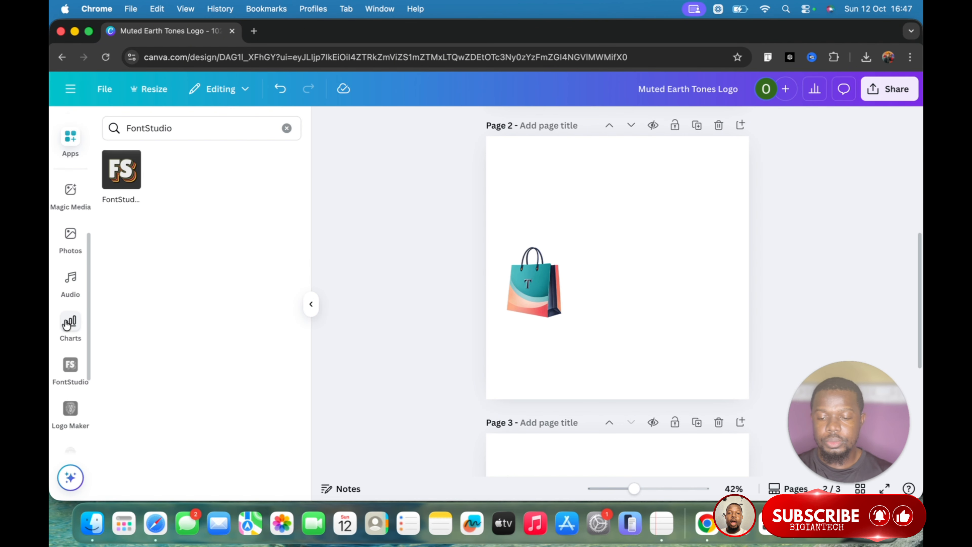
{"action": "left_click", "coordinate": [128, 183]}
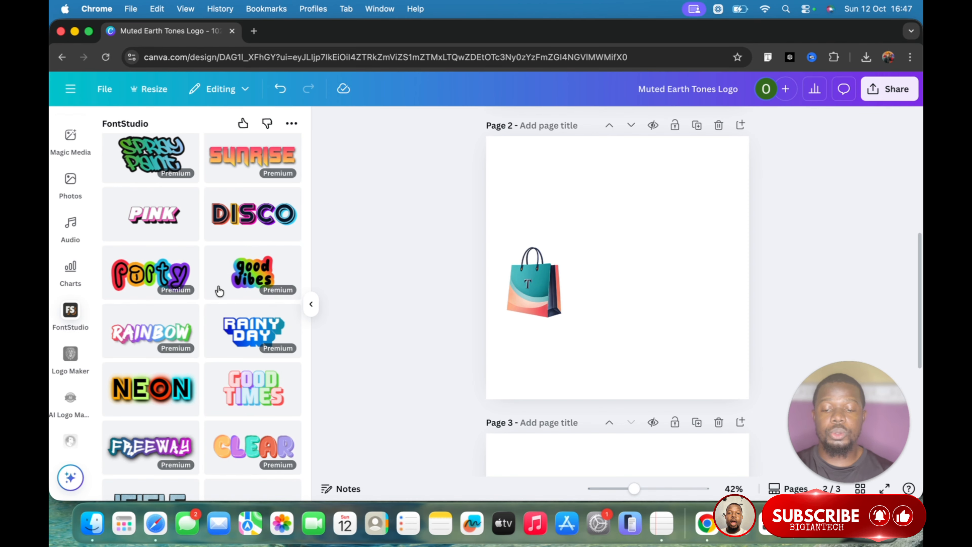
- Browse further through the FontStudio templates, try the Splash template, and review the premium upgrade details
{"action": "scroll", "coordinate": [218, 289], "scroll_direction": "down", "scroll_amount": 5}
{"action": "scroll", "coordinate": [219, 292], "scroll_direction": "down", "scroll_amount": 8}
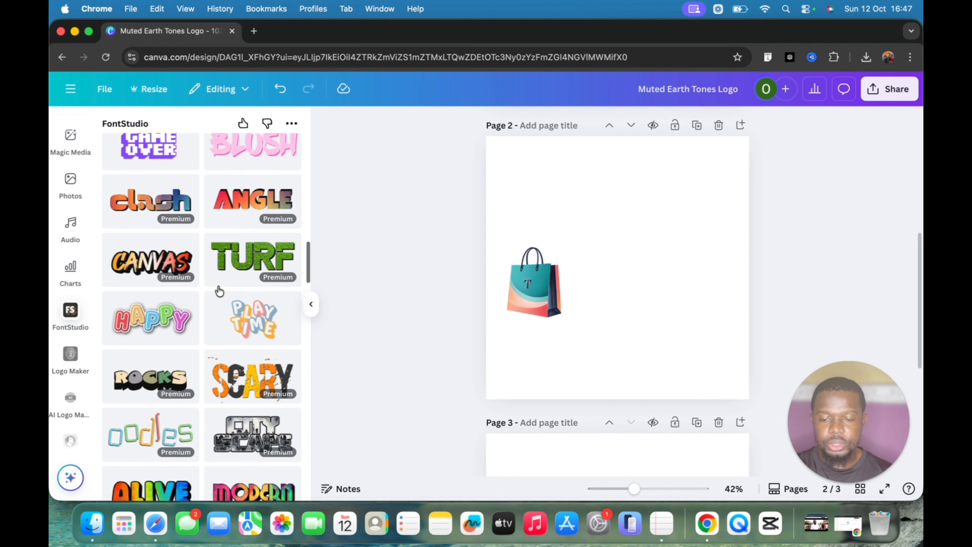
{"action": "scroll", "coordinate": [226, 287], "scroll_direction": "down", "scroll_amount": 5}
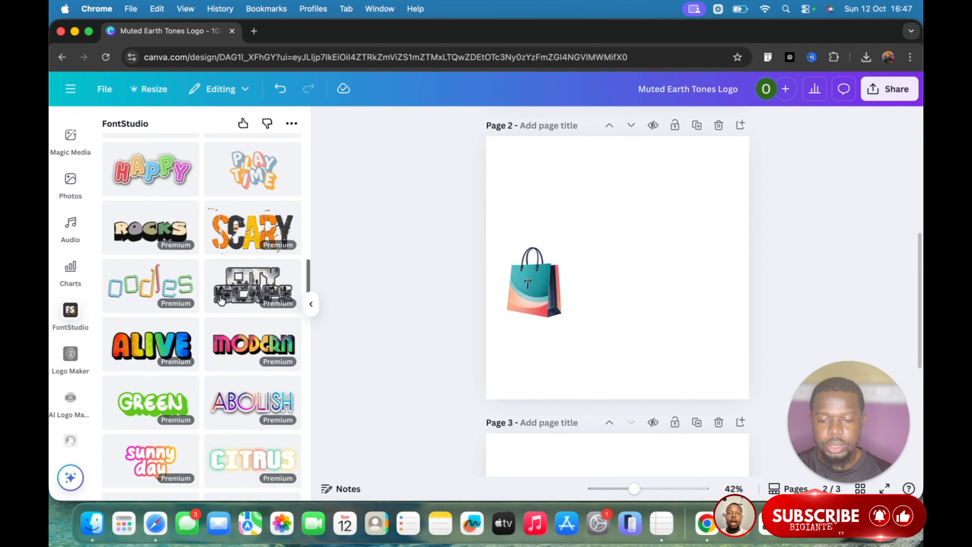
{"action": "scroll", "coordinate": [251, 380], "scroll_direction": "down", "scroll_amount": 15}
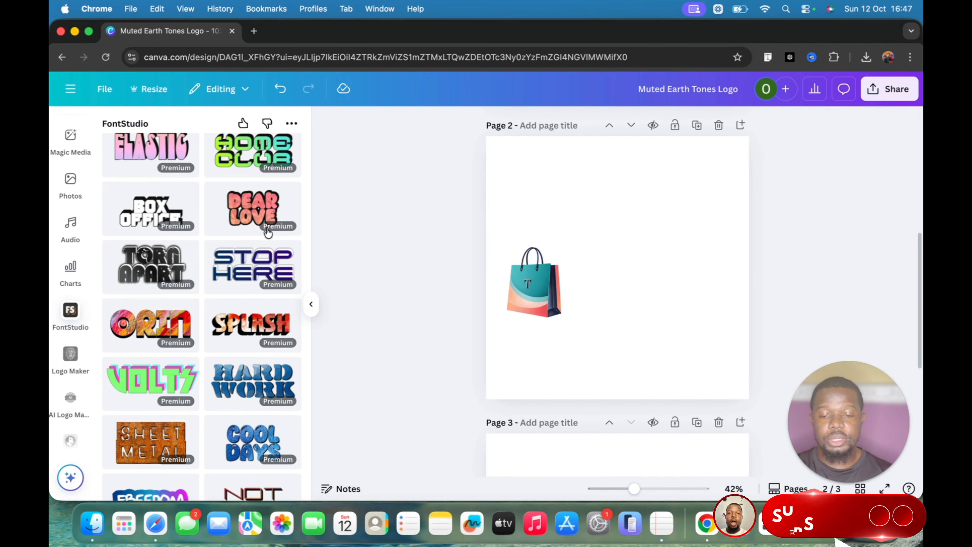
{"action": "scroll", "coordinate": [240, 312], "scroll_direction": "down", "scroll_amount": 3}
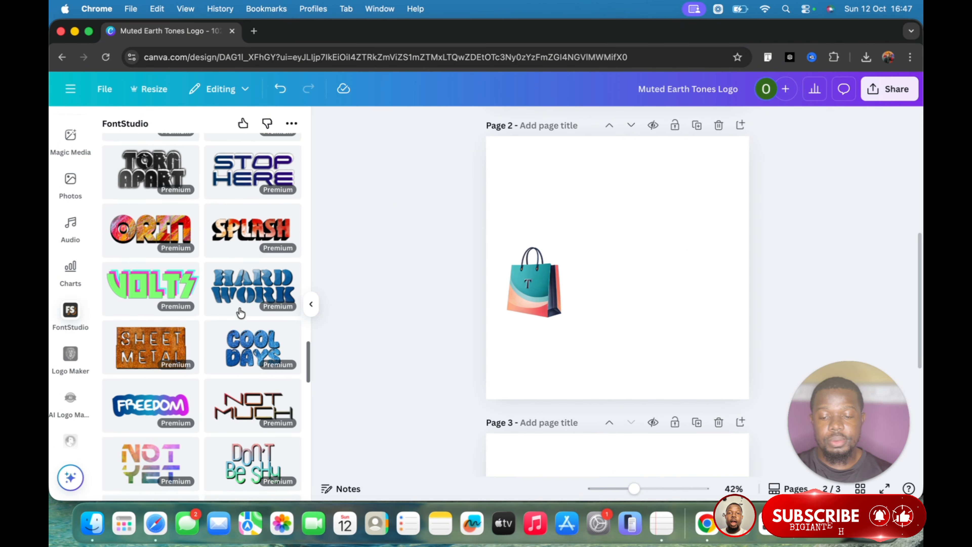
{"action": "left_click", "coordinate": [244, 222]}
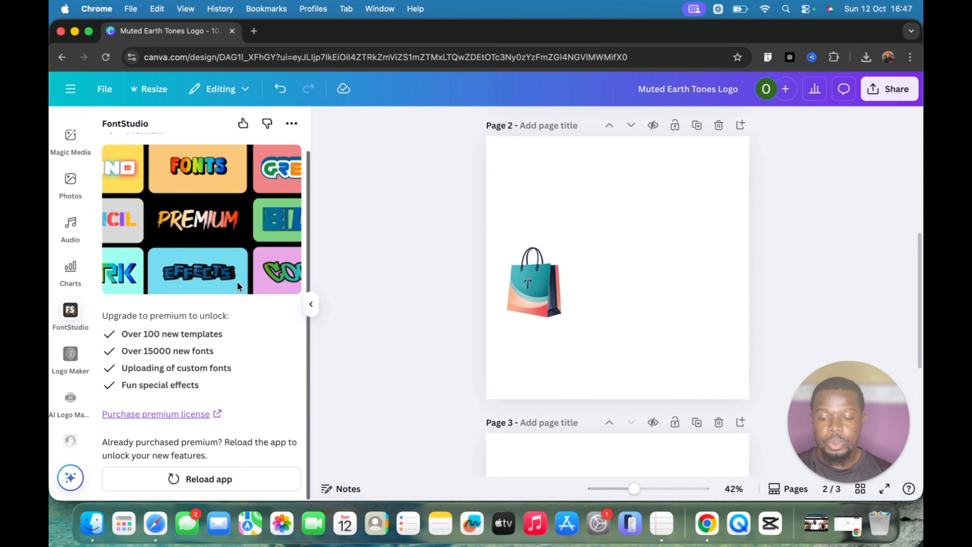
{"action": "scroll", "coordinate": [212, 346], "scroll_direction": "down", "scroll_amount": 1}
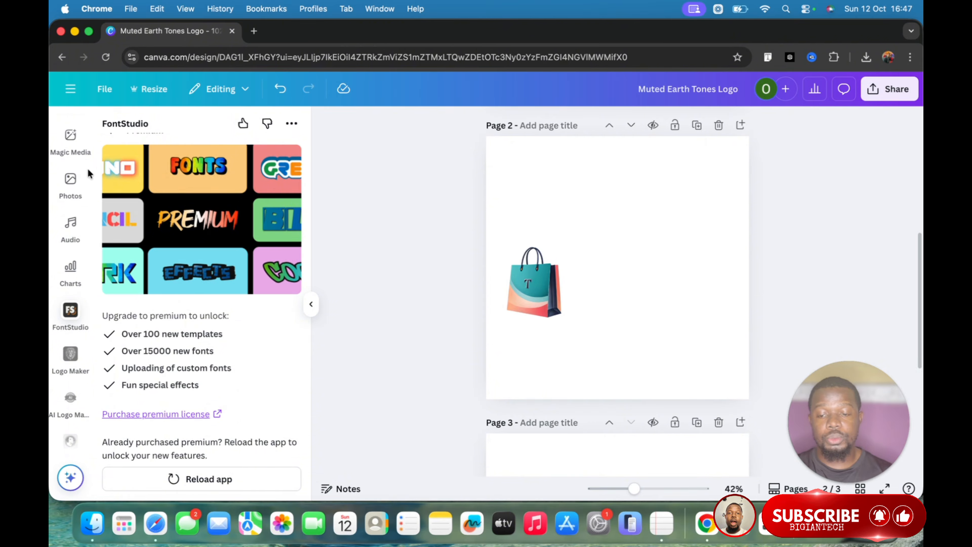
- Add a text box reading "TITIANA STORE" beside the teal bag logo on page 2
{"action": "scroll", "coordinate": [143, 198], "scroll_direction": "up", "scroll_amount": 1}
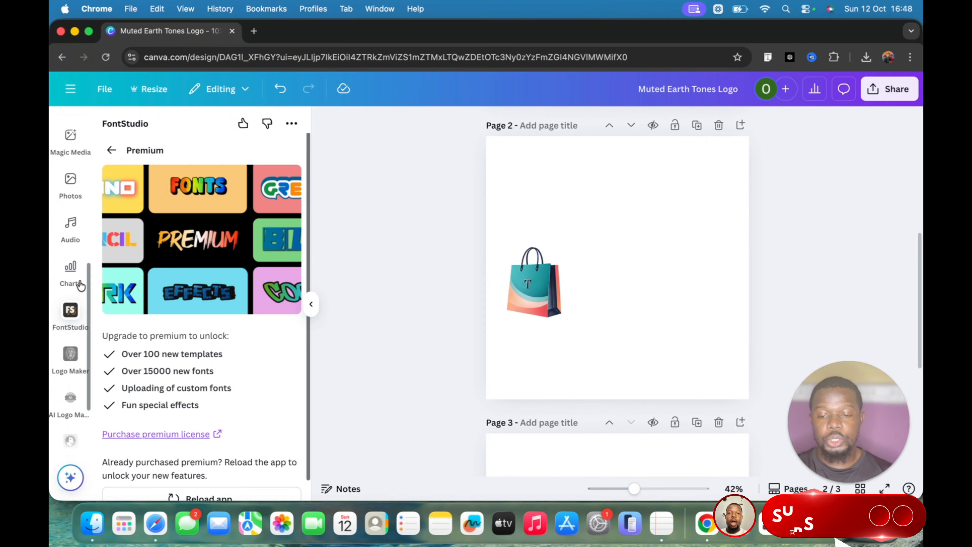
{"action": "scroll", "coordinate": [60, 309], "scroll_direction": "up", "scroll_amount": 5}
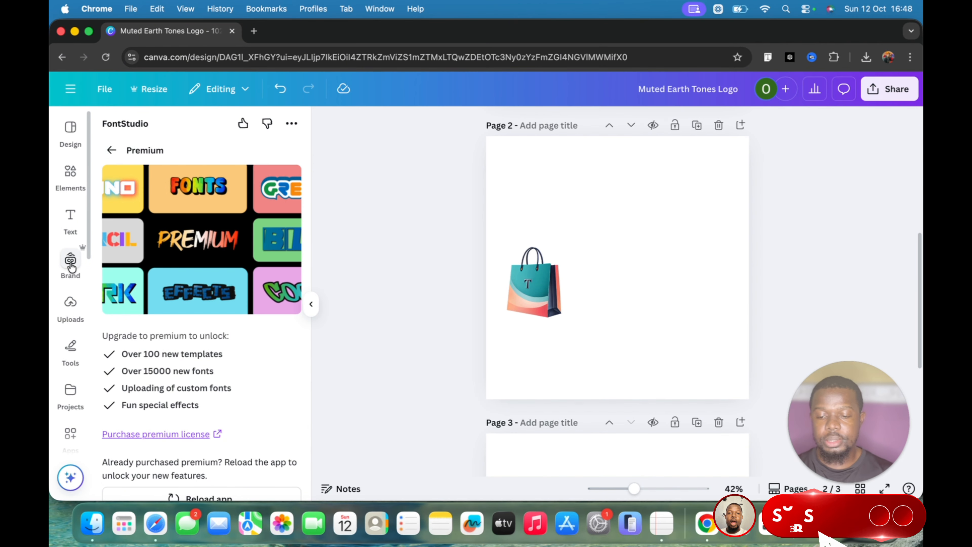
{"action": "scroll", "coordinate": [79, 311], "scroll_direction": "down", "scroll_amount": 3}
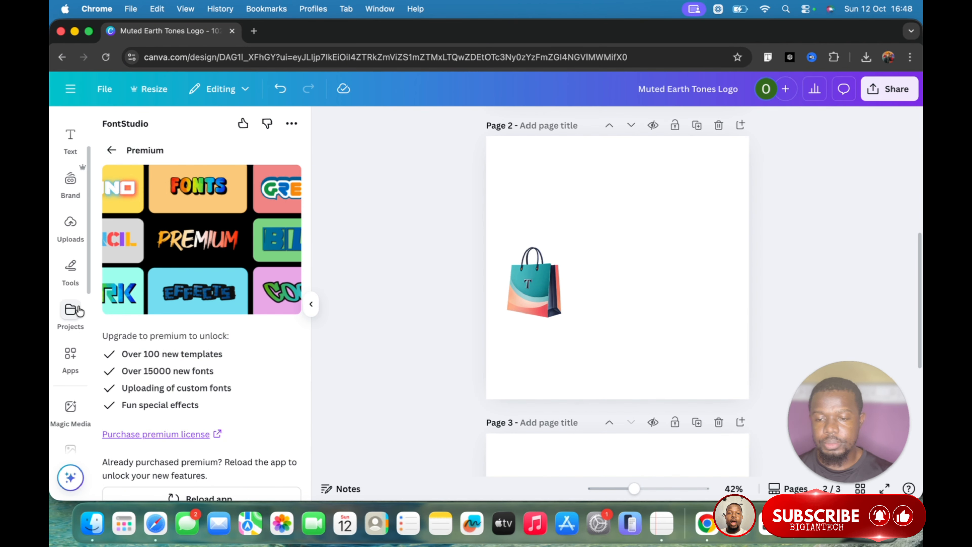
{"action": "scroll", "coordinate": [80, 311], "scroll_direction": "up", "scroll_amount": 2}
{"action": "scroll", "coordinate": [79, 311], "scroll_direction": "up", "scroll_amount": 1}
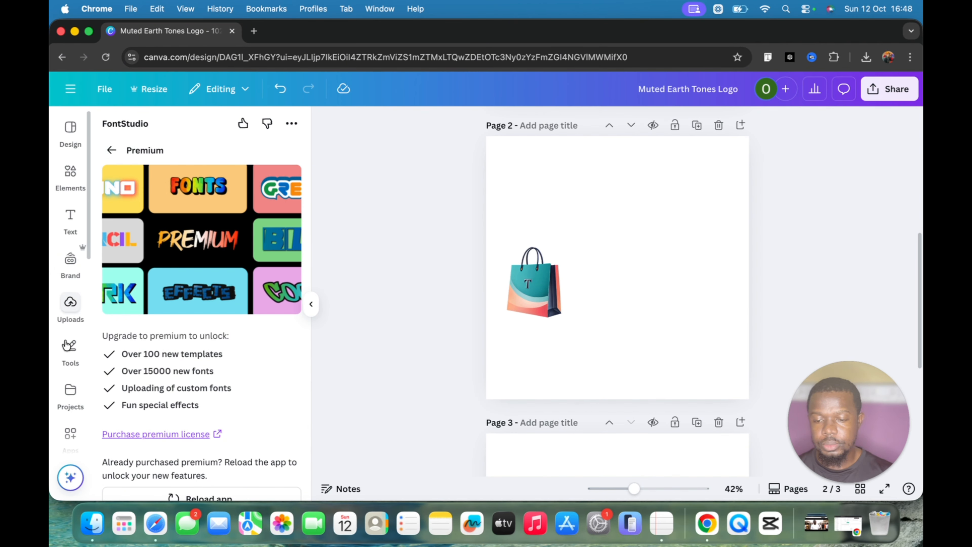
{"action": "scroll", "coordinate": [73, 326], "scroll_direction": "down", "scroll_amount": 5}
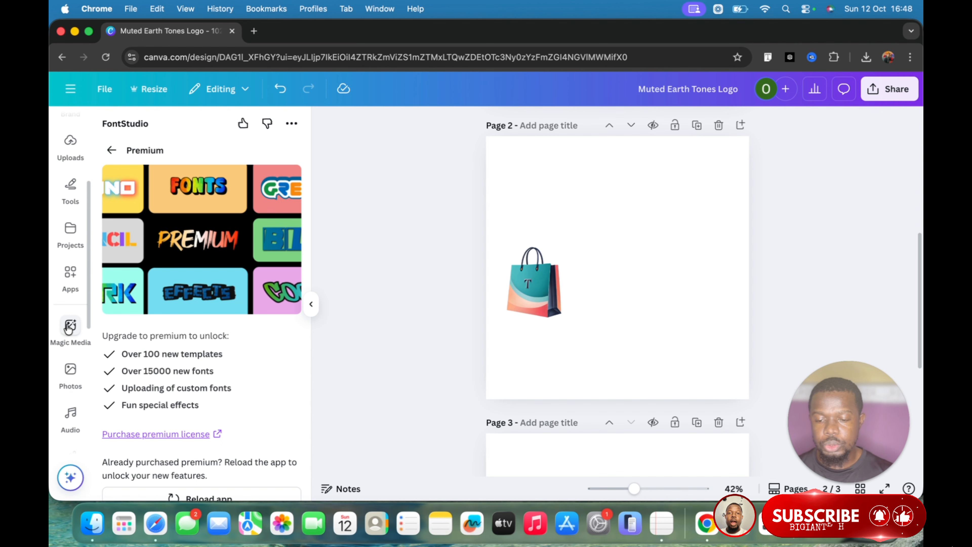
{"action": "left_click", "coordinate": [71, 477]}
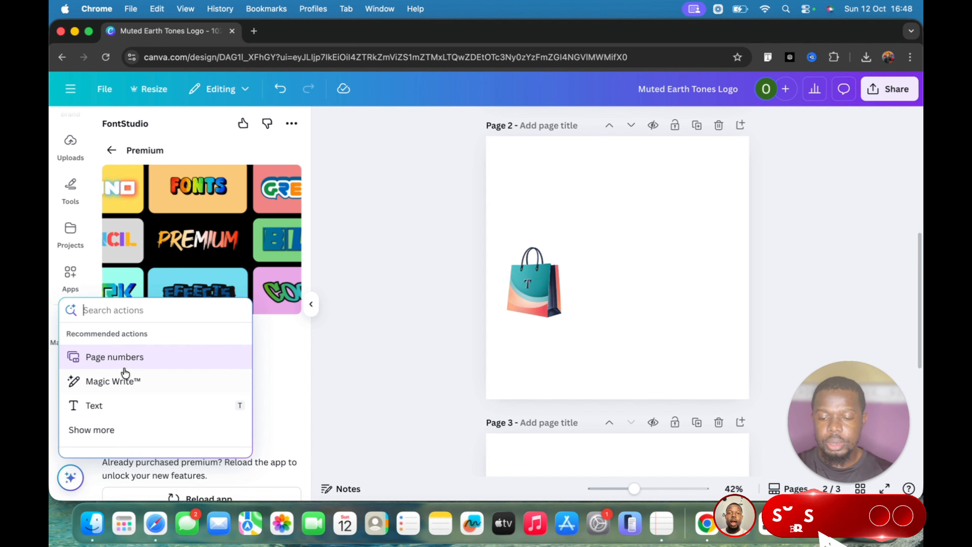
{"action": "left_click", "coordinate": [134, 413]}
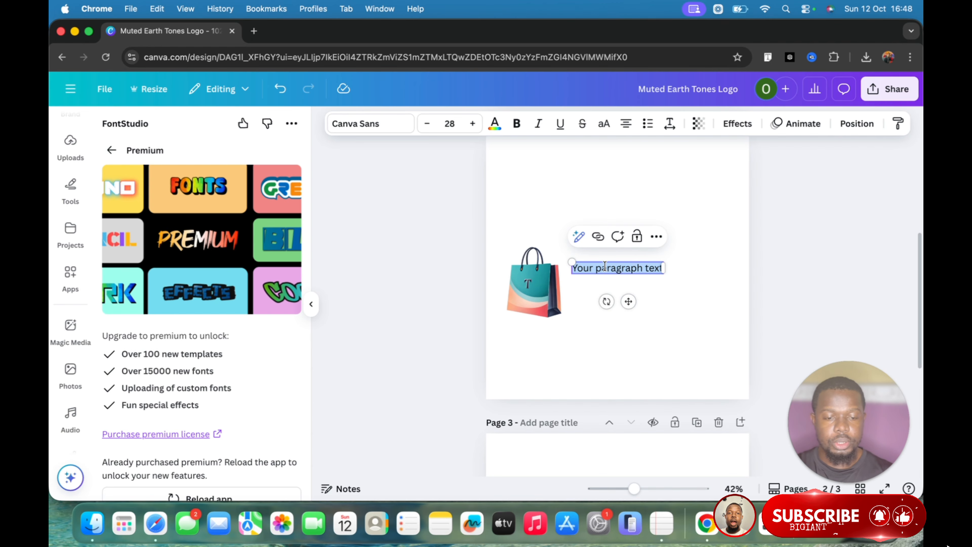
{"action": "key", "text": "BackSpace"}
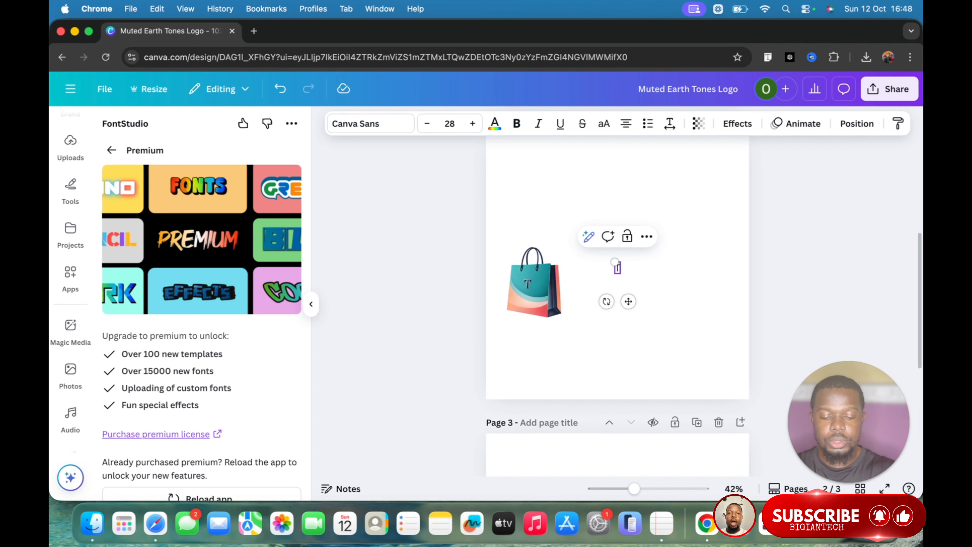
{"action": "type", "text": "T"}
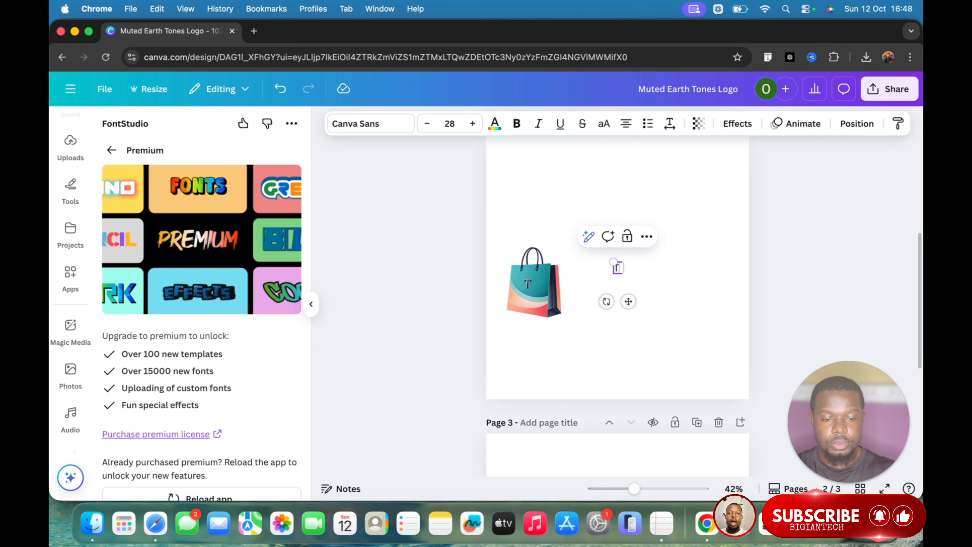
{"action": "type", "text": "itTITIANA"}
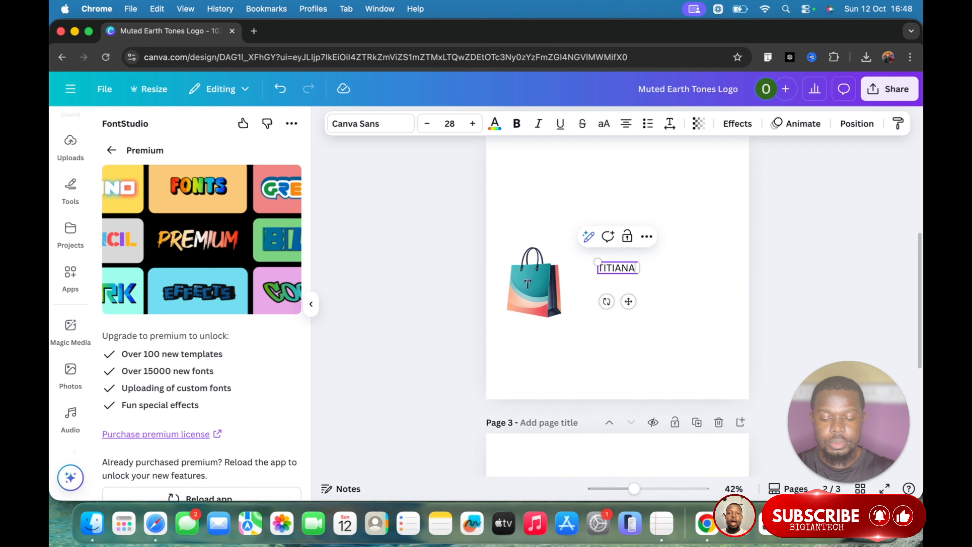
{"action": "type", "text": " STORE"}
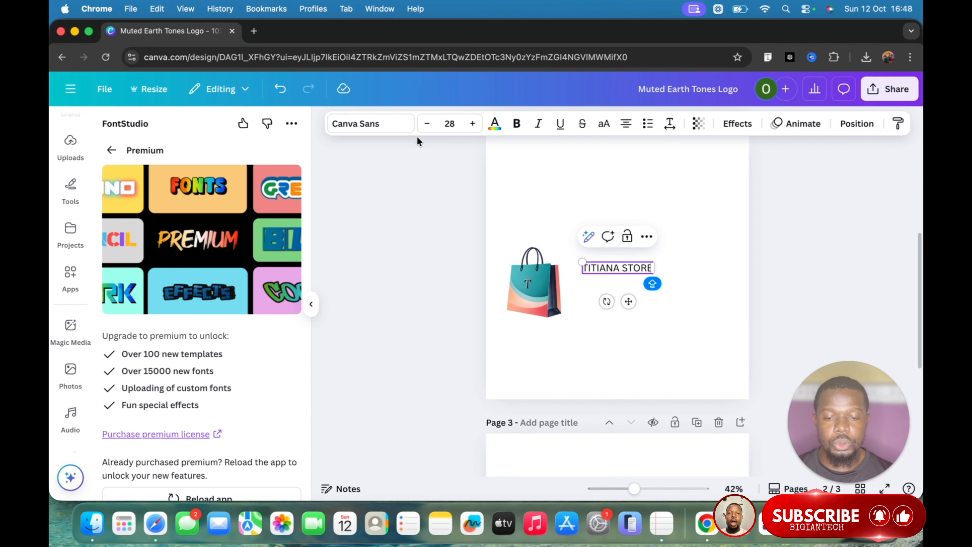
- Browse the fonts and text styles for the TITIANA STORE text and apply the Findel font
{"action": "left_click", "coordinate": [402, 130]}
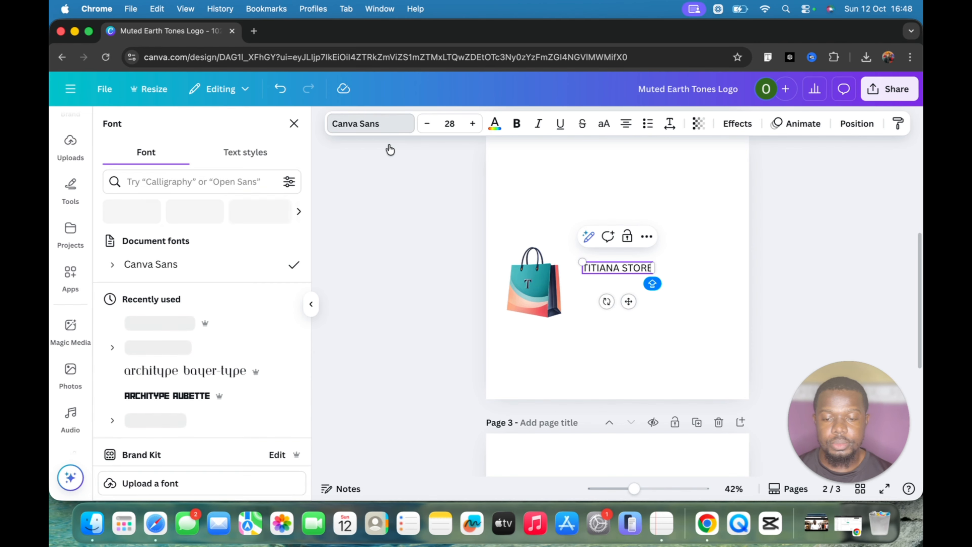
{"action": "scroll", "coordinate": [218, 279], "scroll_direction": "down", "scroll_amount": 2}
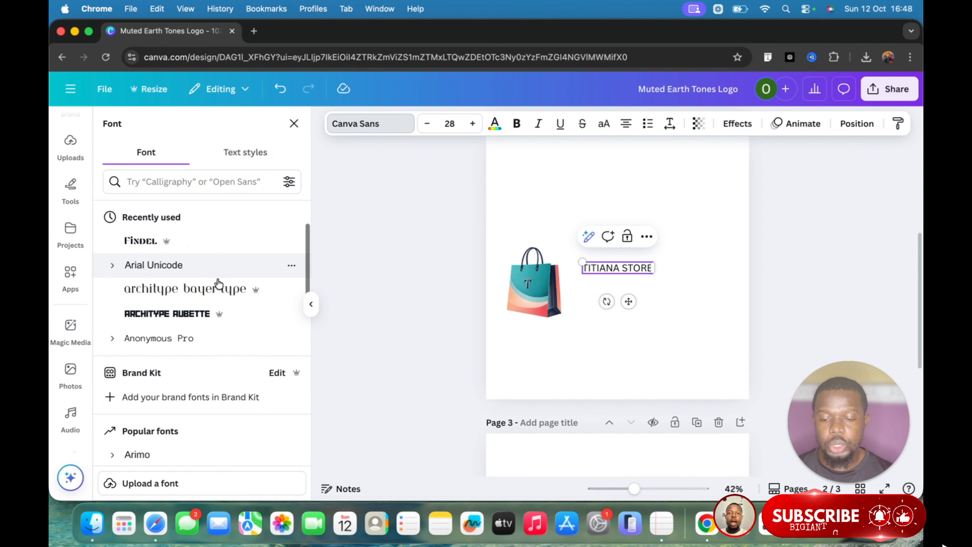
{"action": "scroll", "coordinate": [217, 283], "scroll_direction": "up", "scroll_amount": 1}
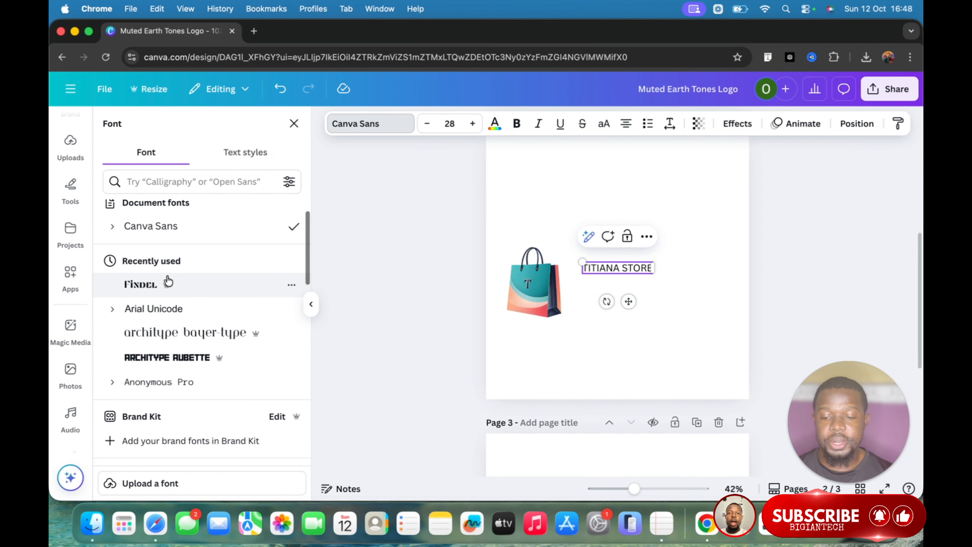
{"action": "left_click", "coordinate": [244, 153]}
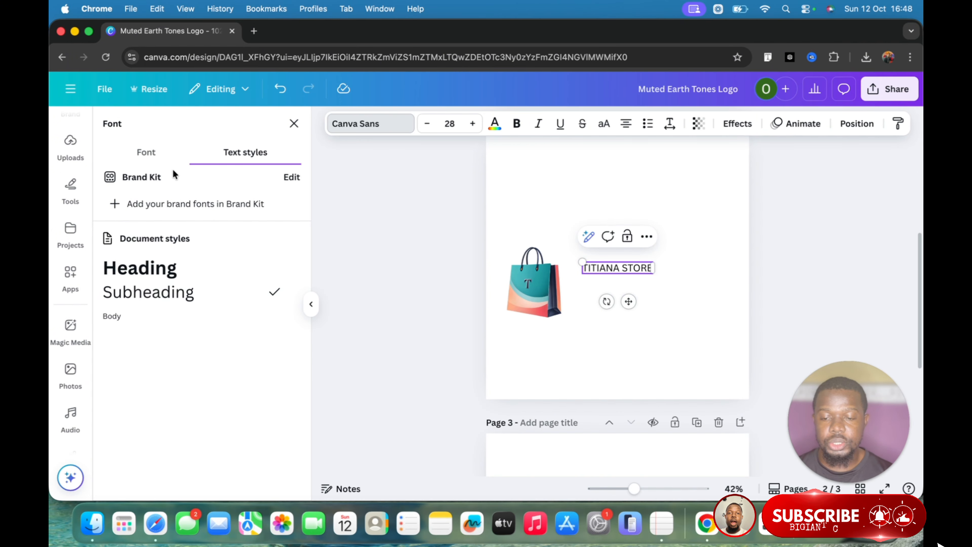
{"action": "left_click", "coordinate": [159, 157]}
{"action": "scroll", "coordinate": [207, 276], "scroll_direction": "down", "scroll_amount": 3}
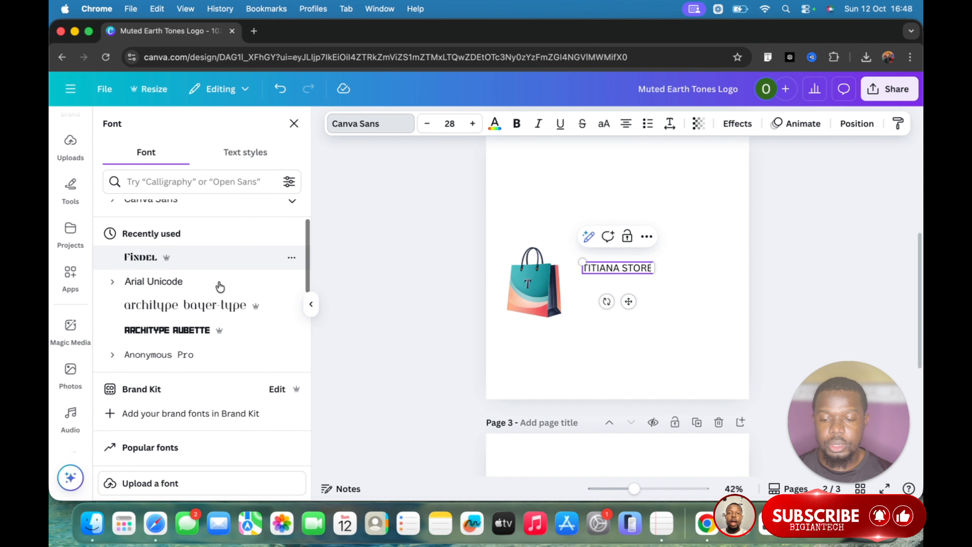
{"action": "left_click", "coordinate": [161, 240]}
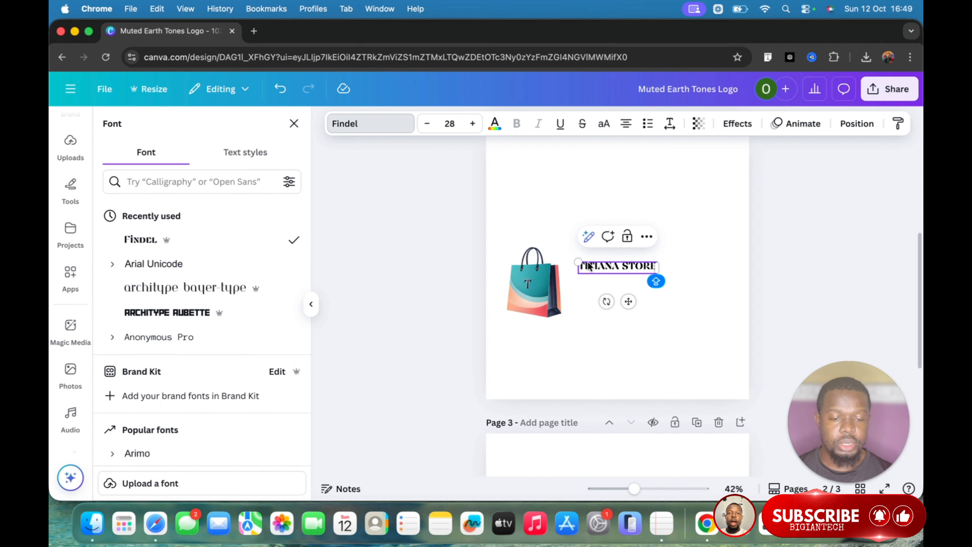
- Enlarge the TITIANA STORE text to size 59.2 and place it directly to the right of the bag logo
{"action": "left_click", "coordinate": [472, 123]}
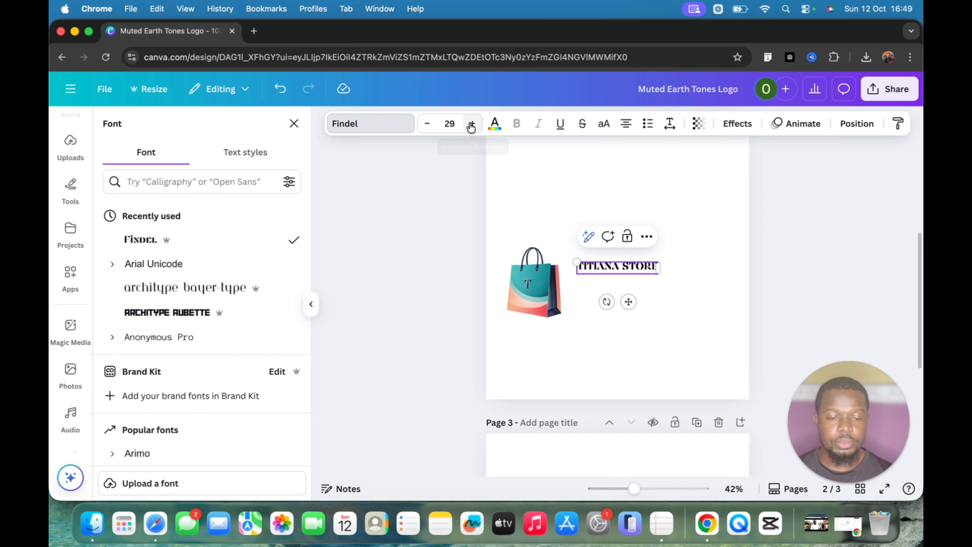
{"action": "left_click", "coordinate": [472, 124]}
{"action": "left_click", "coordinate": [472, 123]}
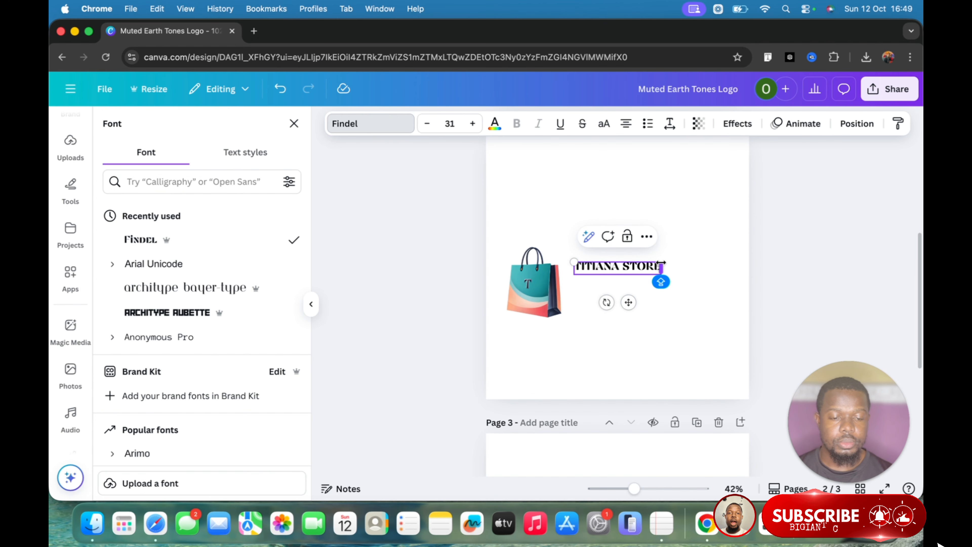
{"action": "left_click_drag", "start_coordinate": [678, 240], "coordinate": [742, 215]}
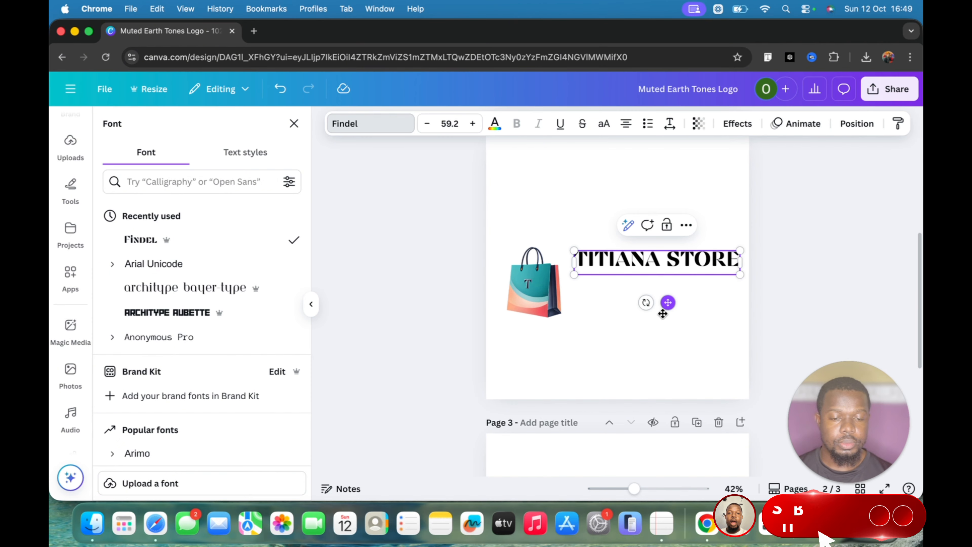
{"action": "left_click_drag", "start_coordinate": [668, 302], "coordinate": [659, 328]}
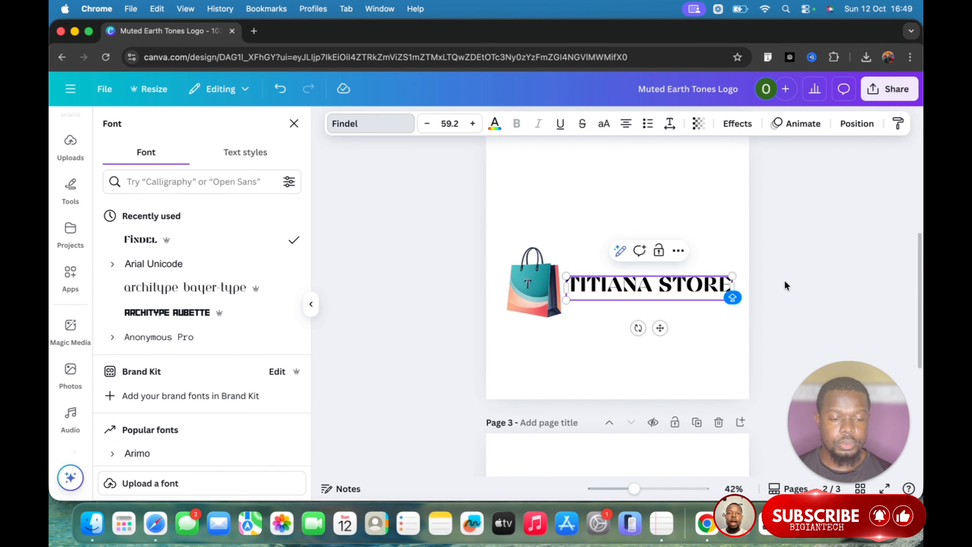
{"action": "left_click", "coordinate": [787, 280]}
{"action": "left_click", "coordinate": [787, 284]}
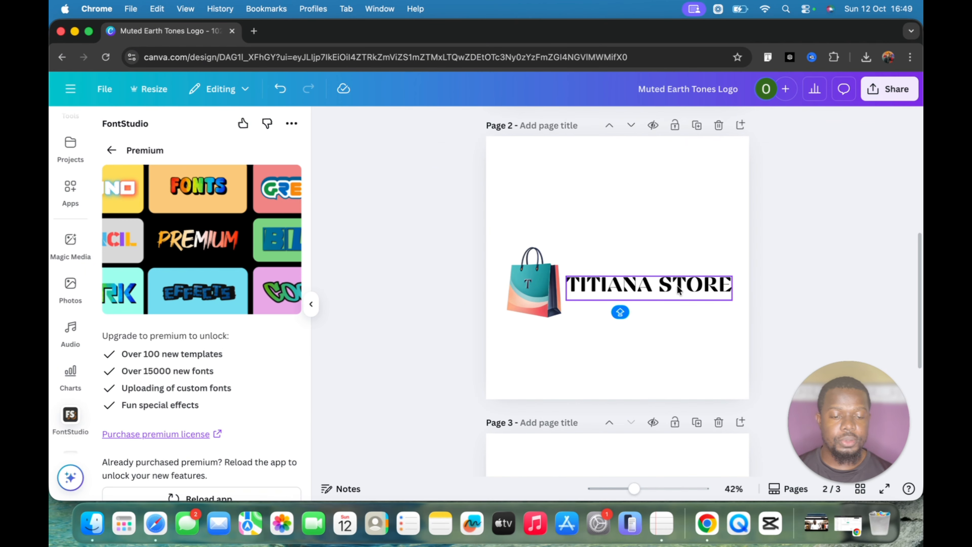
- Apply the Background effect to the TITIANA STORE text
{"action": "left_click", "coordinate": [649, 285]}
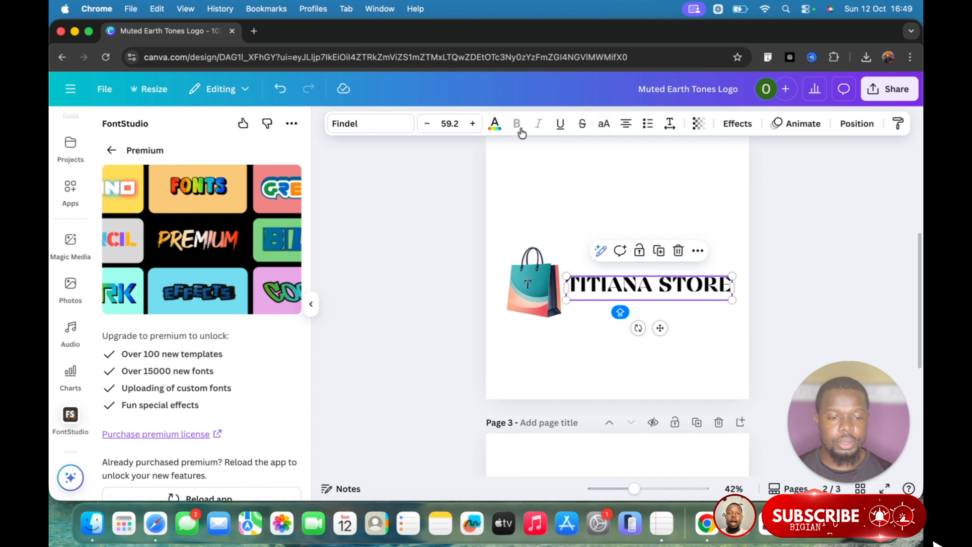
{"action": "left_click", "coordinate": [697, 127]}
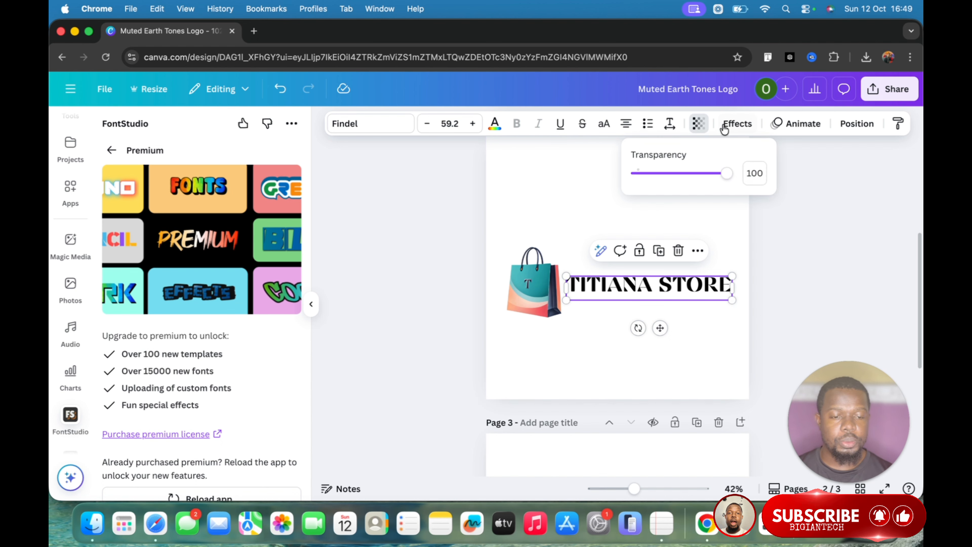
{"action": "left_click", "coordinate": [733, 130]}
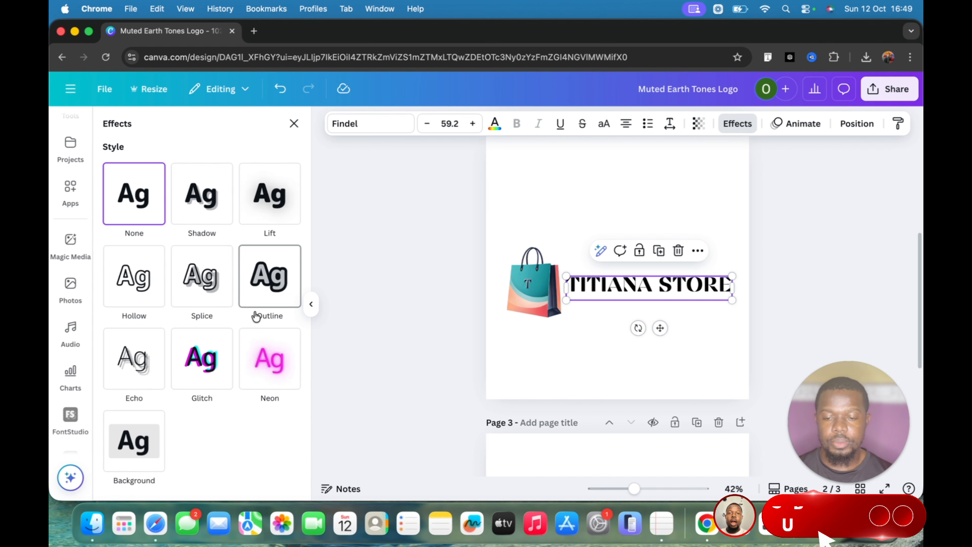
{"action": "scroll", "coordinate": [255, 310], "scroll_direction": "down", "scroll_amount": 3}
{"action": "left_click", "coordinate": [133, 333]}
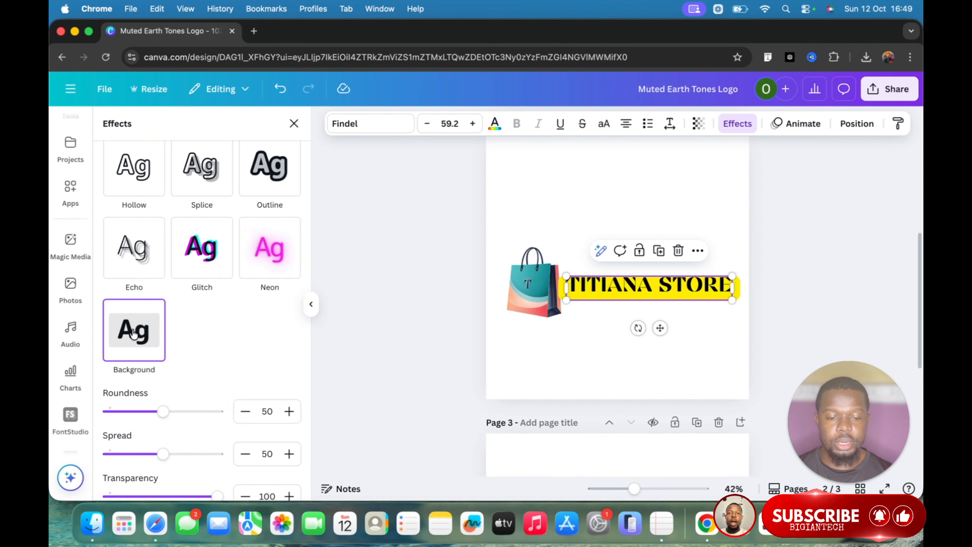
{"action": "scroll", "coordinate": [297, 346], "scroll_direction": "down", "scroll_amount": 3}
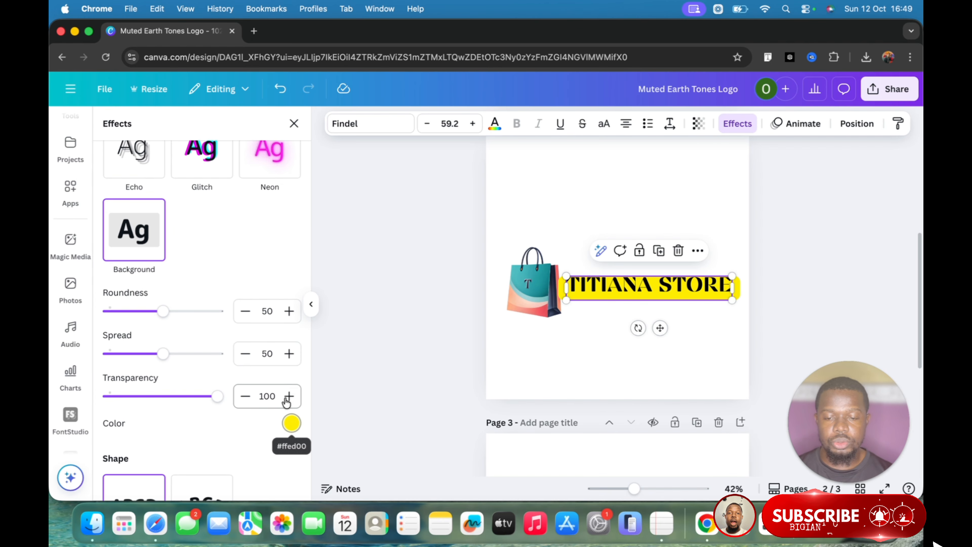
- Try teal, black and grey as the background effect colour behind TITIANA STORE, and set it to orange #FF751F
{"action": "left_click", "coordinate": [291, 423]}
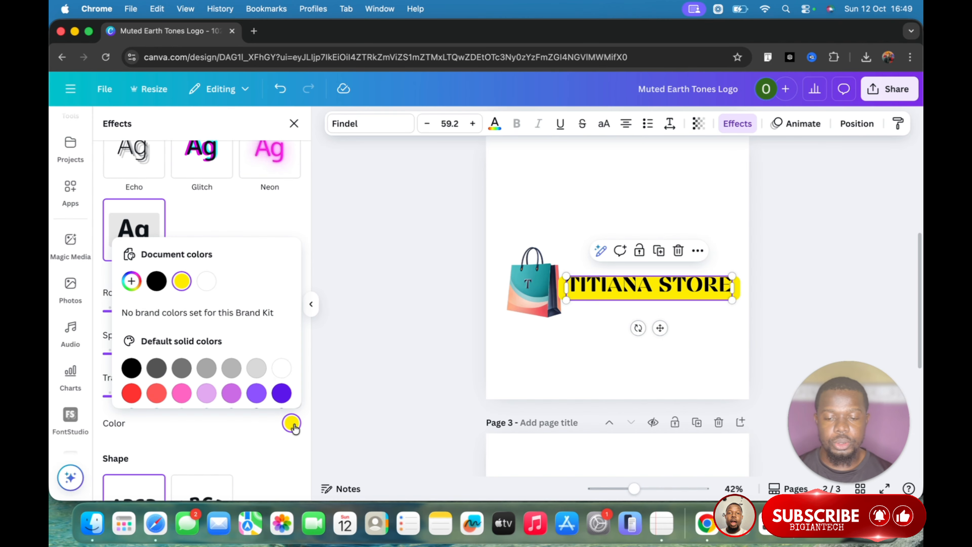
{"action": "scroll", "coordinate": [216, 344], "scroll_direction": "down", "scroll_amount": 2}
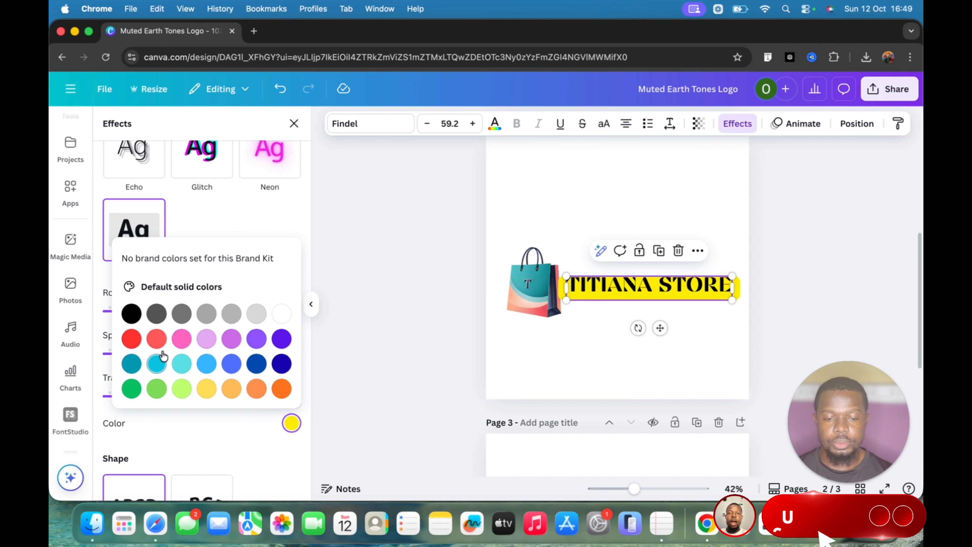
{"action": "left_click", "coordinate": [132, 364]}
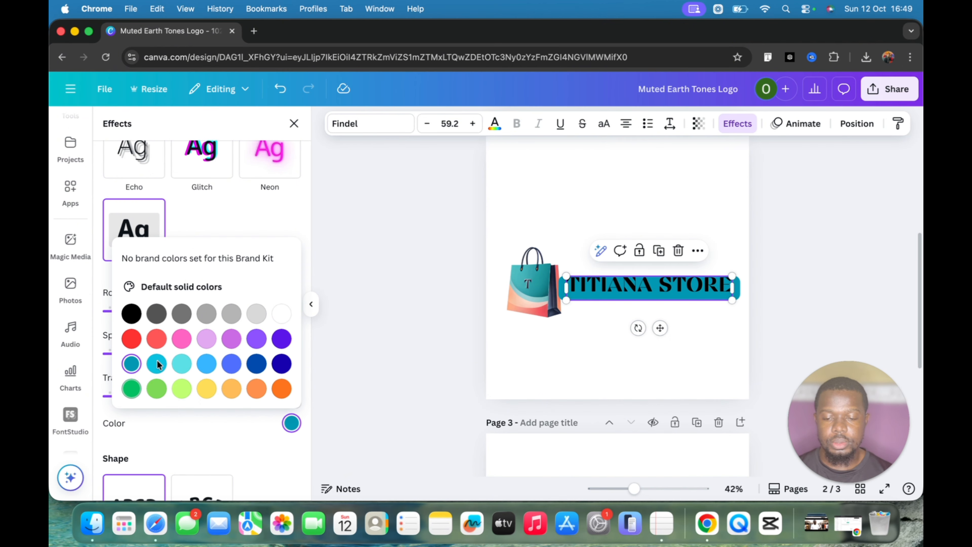
{"action": "left_click", "coordinate": [138, 317]}
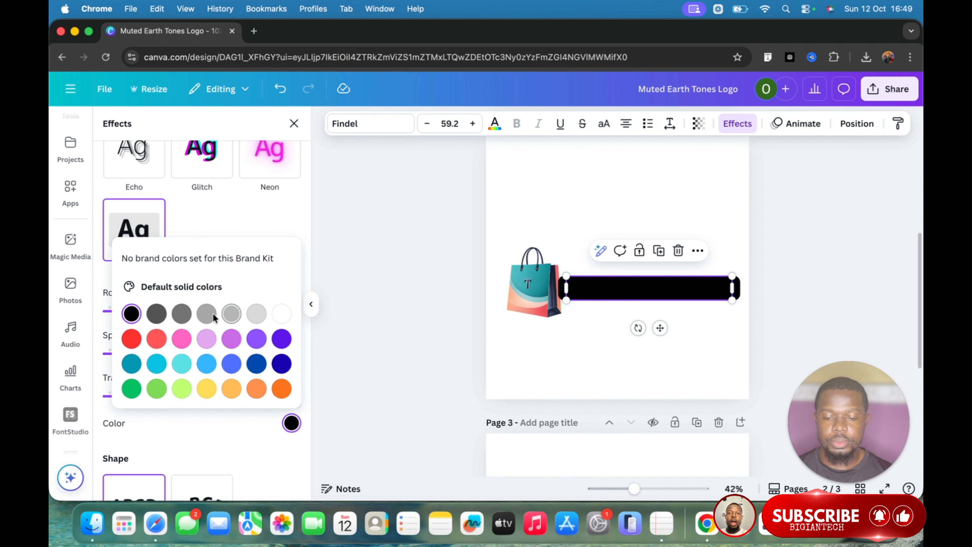
{"action": "left_click", "coordinate": [186, 316]}
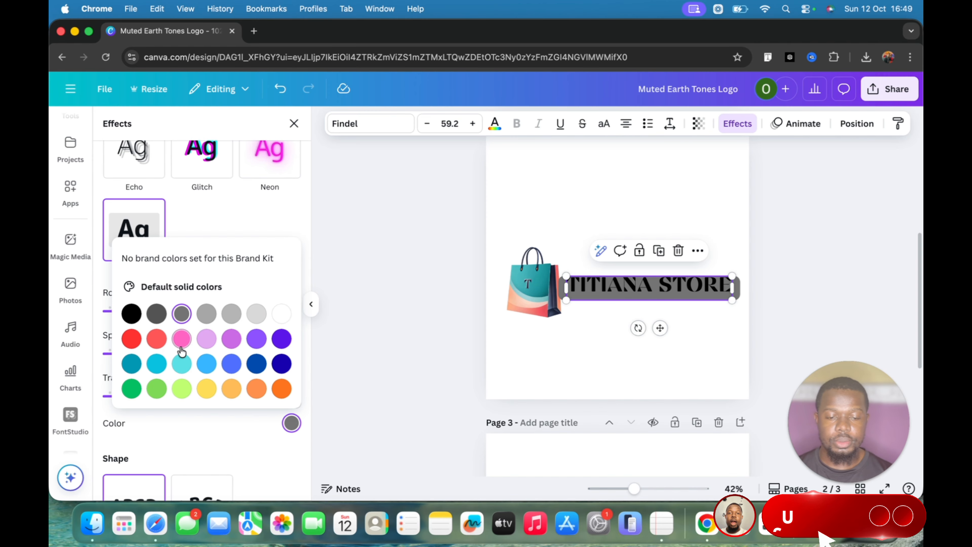
{"action": "left_click", "coordinate": [274, 392]}
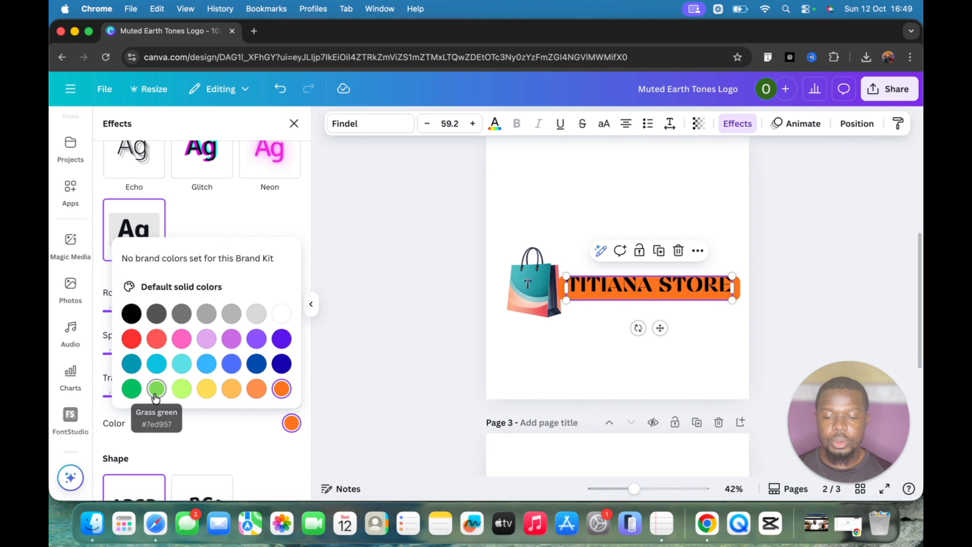
{"action": "scroll", "coordinate": [205, 367], "scroll_direction": "up", "scroll_amount": 2}
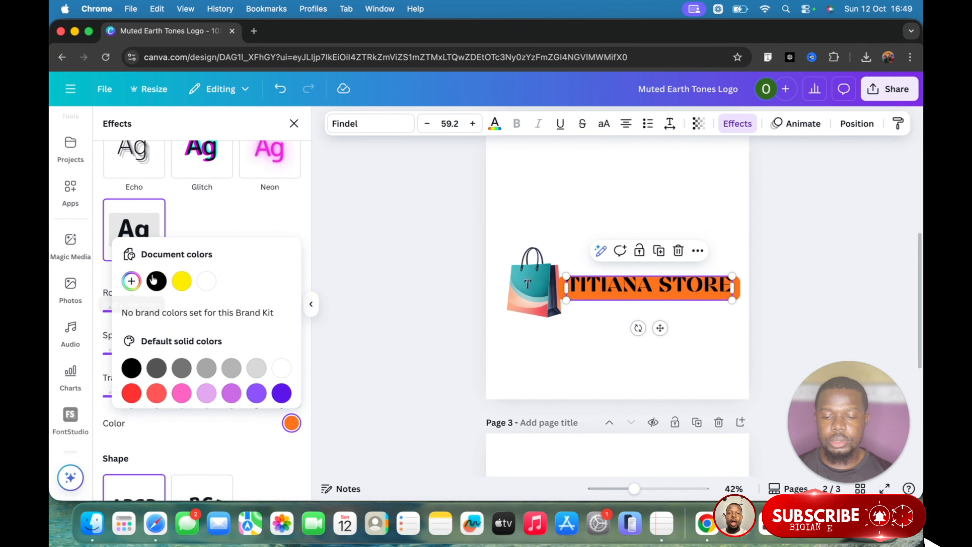
{"action": "left_click", "coordinate": [132, 282]}
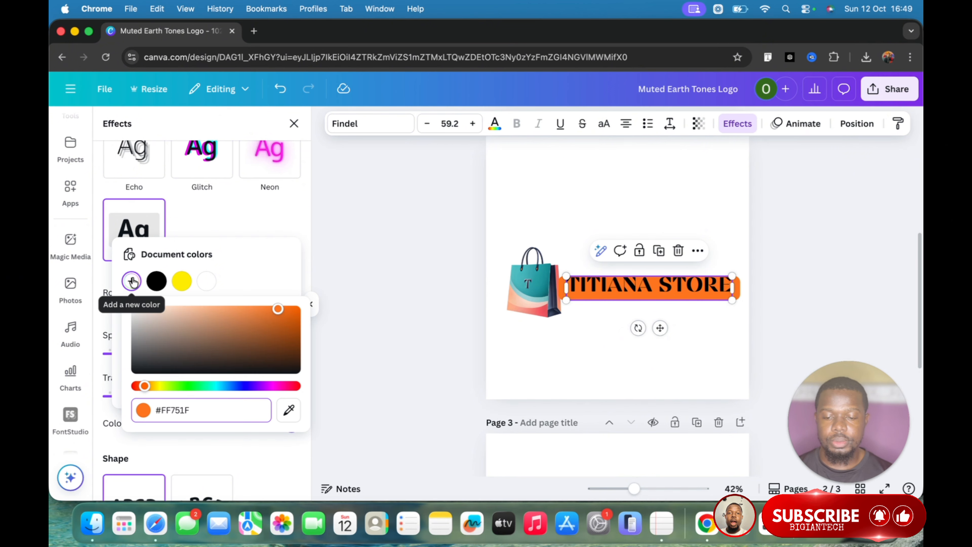
{"action": "left_click", "coordinate": [379, 267]}
- Recolour the teal areas of the bag logo with the dark cyan shade #0C3131, found by searching the colours for CYAN
{"action": "left_click", "coordinate": [454, 268]}
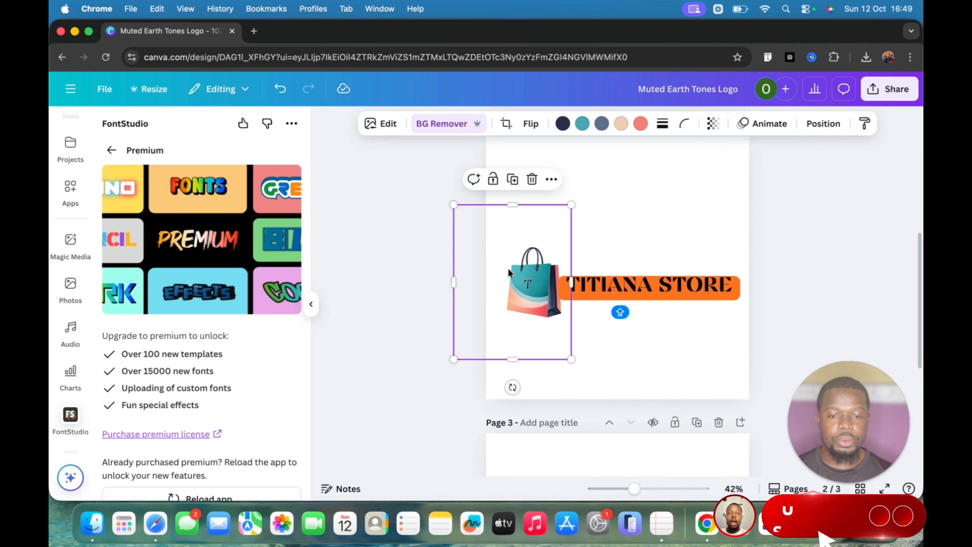
{"action": "left_click", "coordinate": [583, 124]}
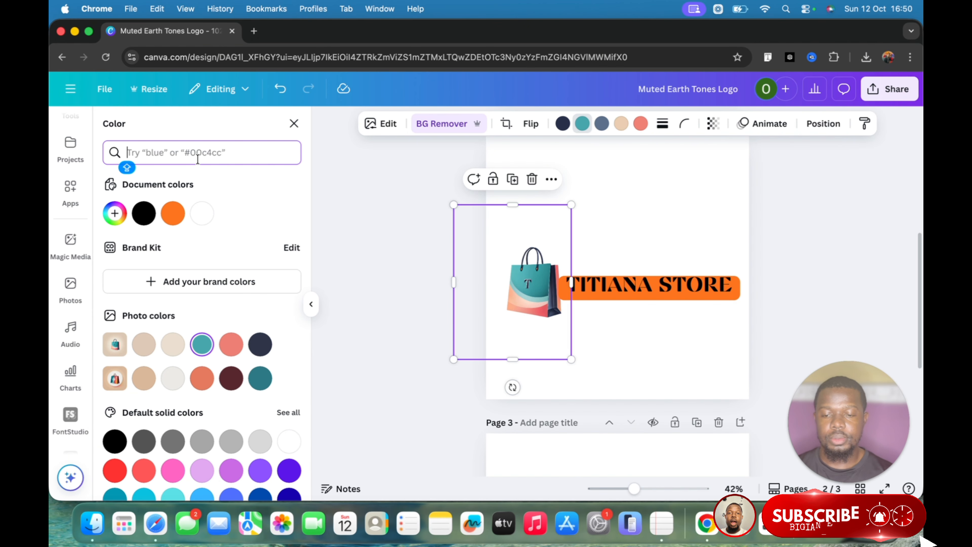
{"action": "key", "text": "Return"}
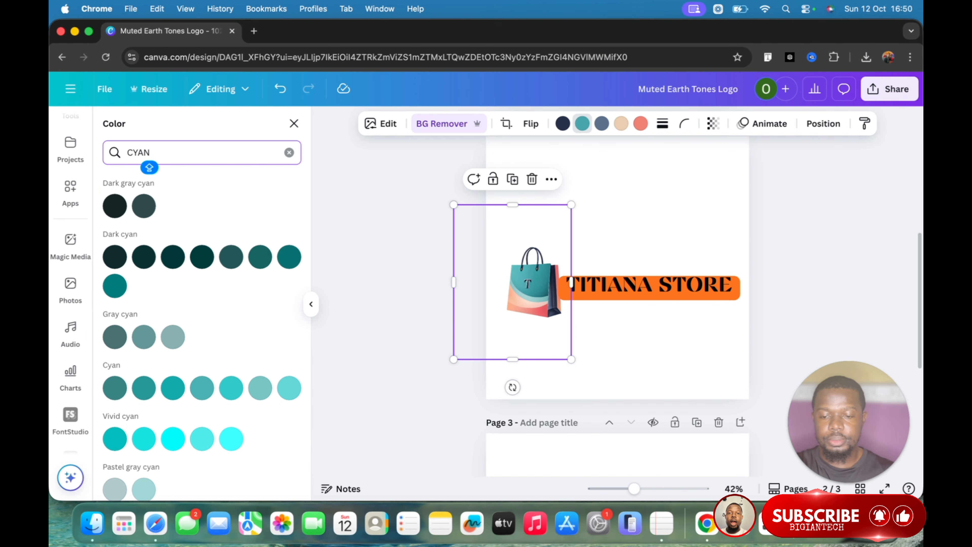
{"action": "scroll", "coordinate": [191, 289], "scroll_direction": "down", "scroll_amount": 3}
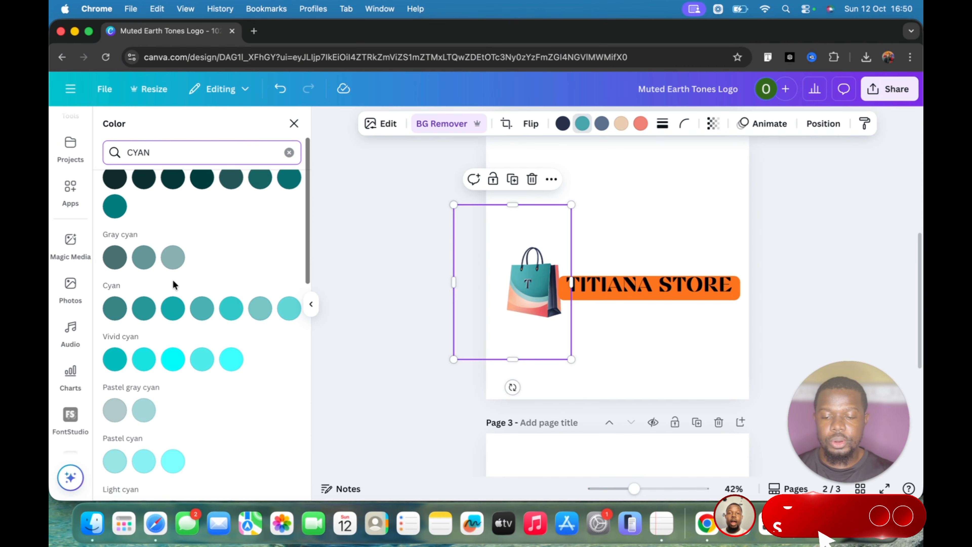
{"action": "scroll", "coordinate": [153, 236], "scroll_direction": "up", "scroll_amount": 3}
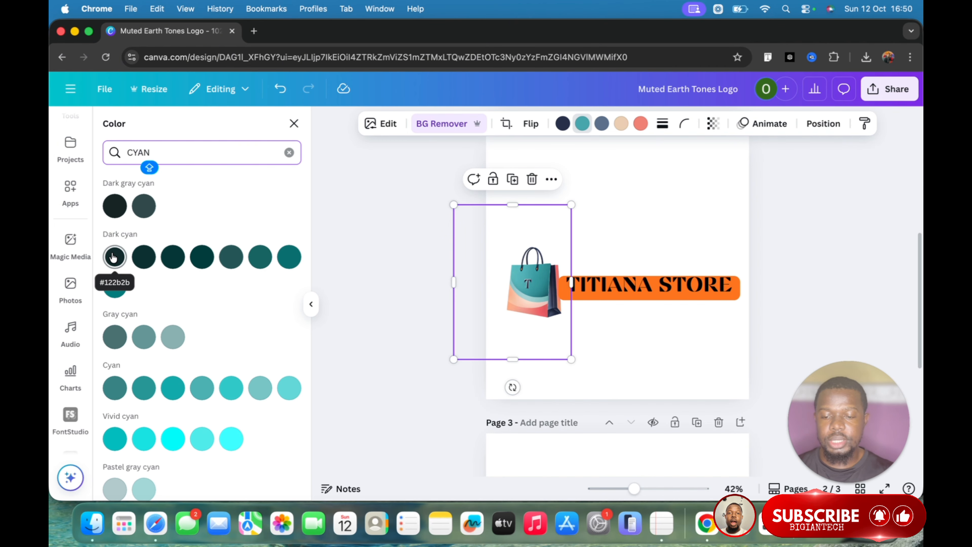
{"action": "left_click", "coordinate": [140, 261]}
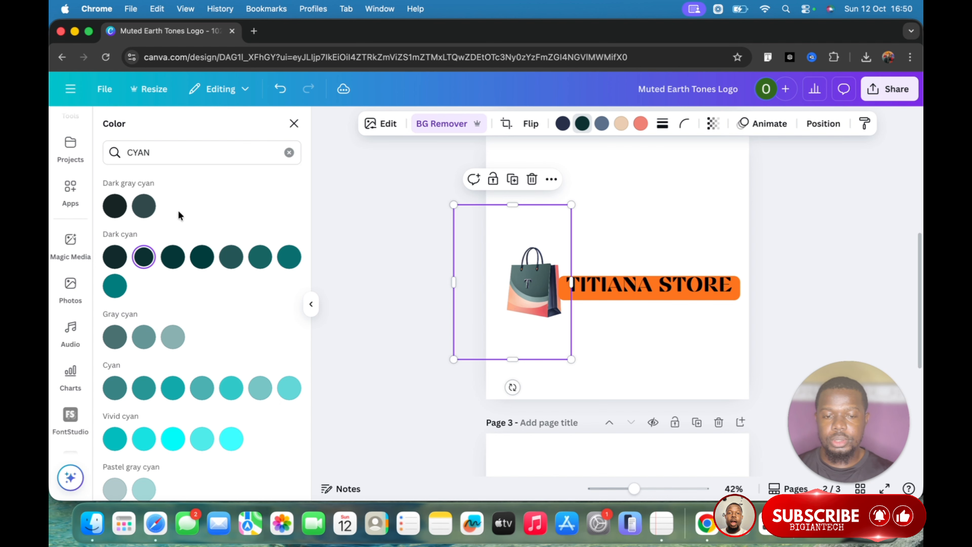
- Clear the colour search and copy the hex code of the bag's dark cyan colour from the document colours
{"action": "left_click", "coordinate": [289, 154]}
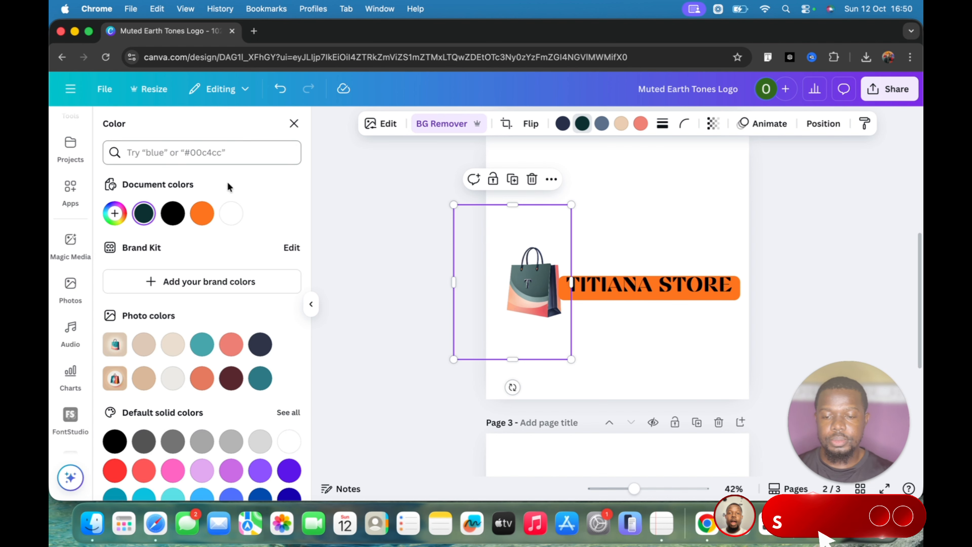
{"action": "left_click", "coordinate": [144, 214]}
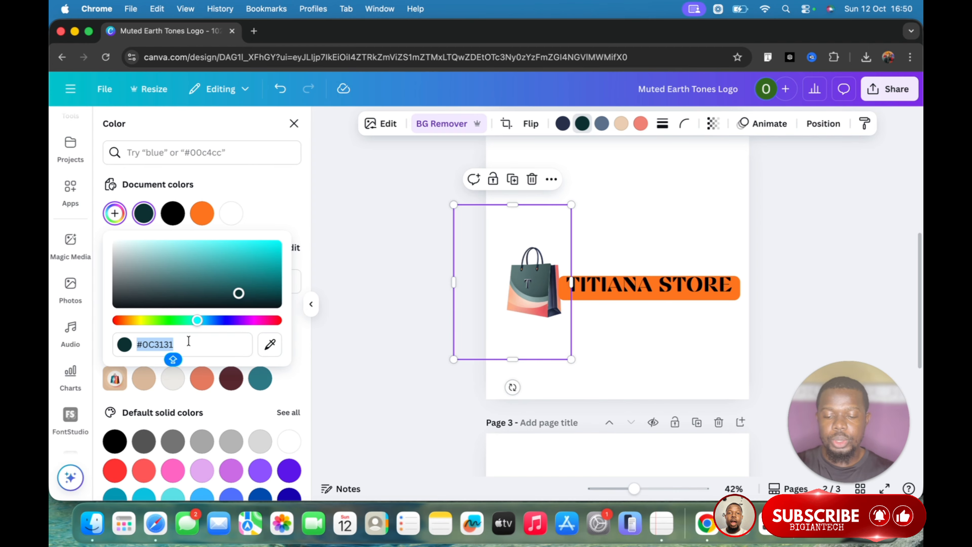
{"action": "left_click", "coordinate": [352, 225]}
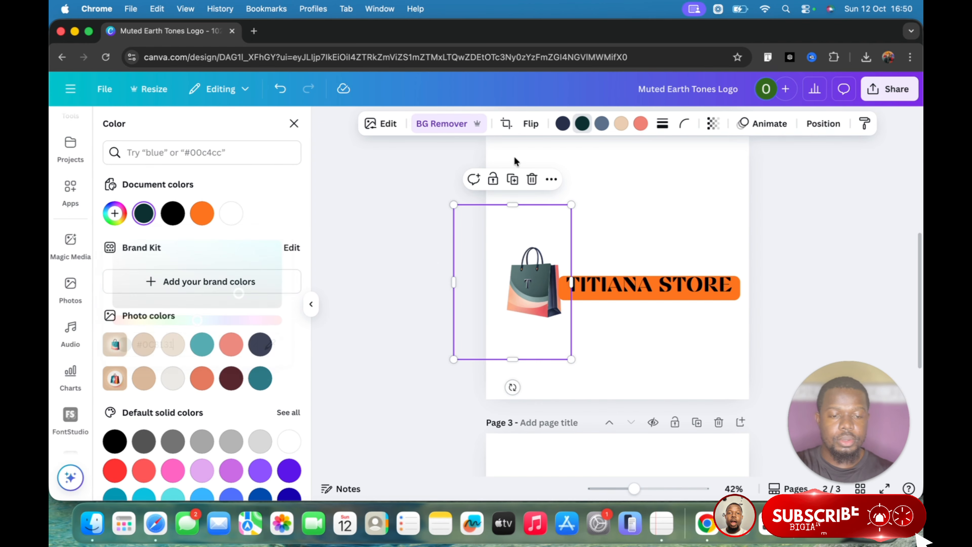
- Set the background effect colour of the TITIANA STORE text to the copied dark cyan #0C3131
{"action": "left_click", "coordinate": [637, 281]}
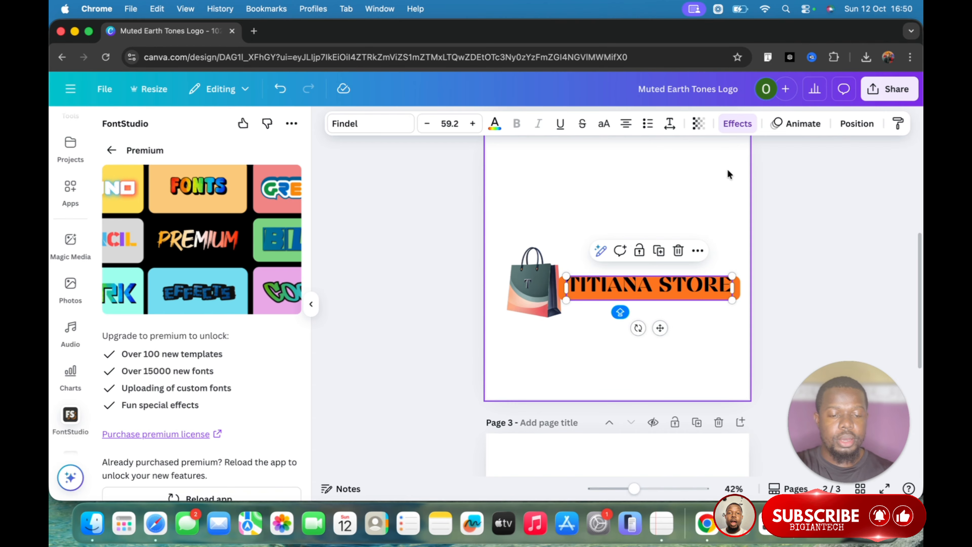
{"action": "left_click", "coordinate": [737, 123]}
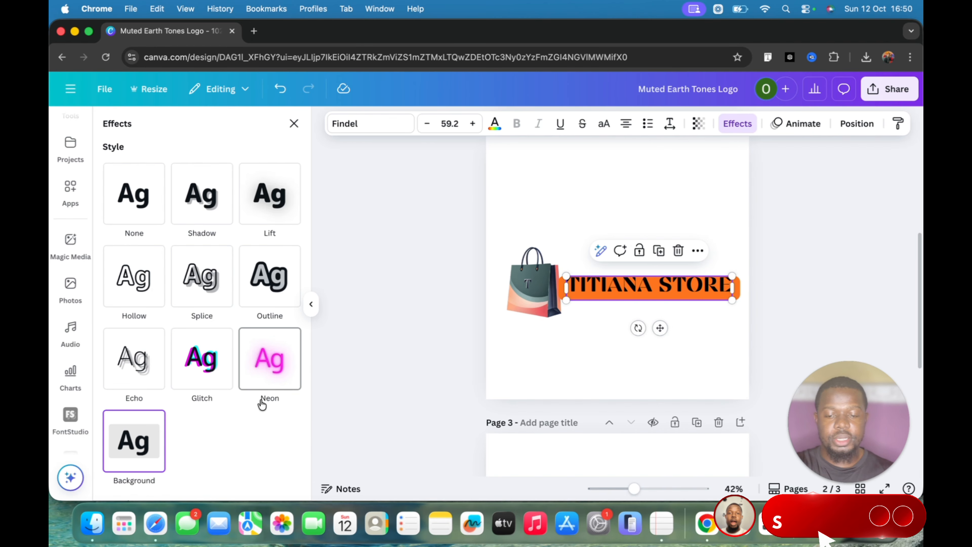
{"action": "scroll", "coordinate": [214, 333], "scroll_direction": "down", "scroll_amount": 3}
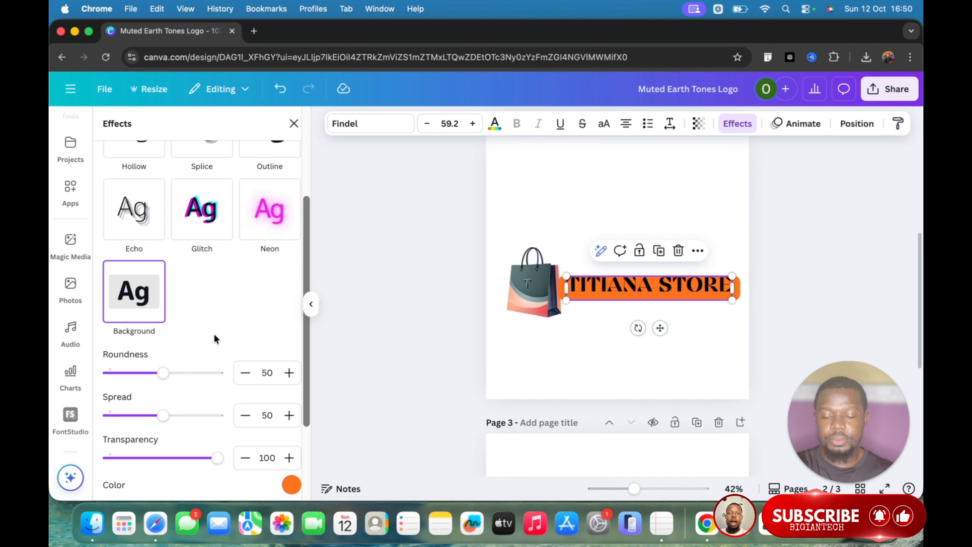
{"action": "scroll", "coordinate": [215, 333], "scroll_direction": "down", "scroll_amount": 2}
{"action": "left_click", "coordinate": [291, 396]}
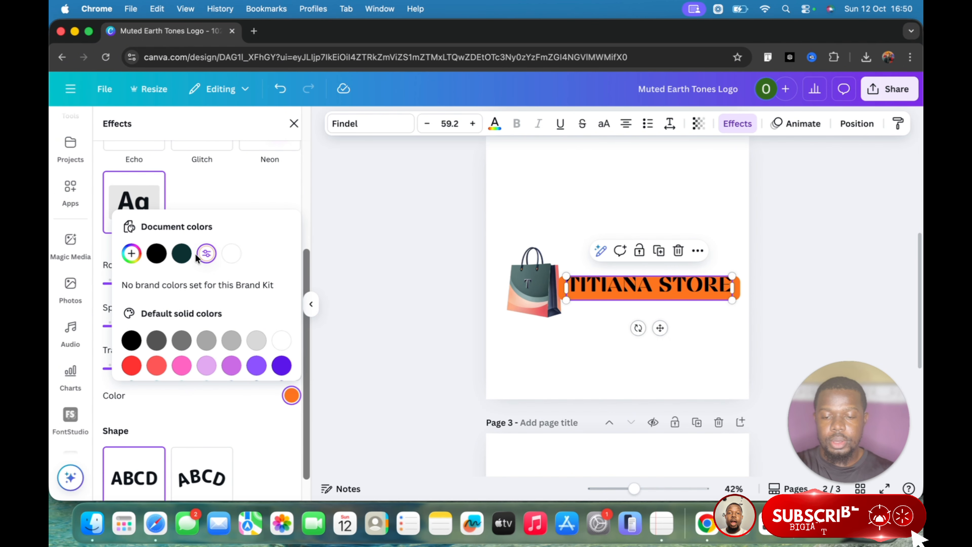
{"action": "left_click", "coordinate": [206, 253]}
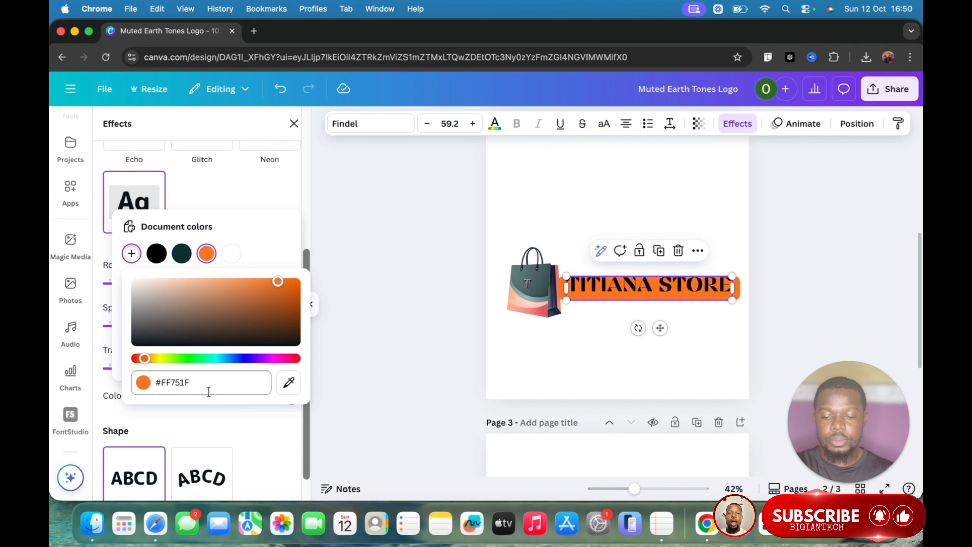
{"action": "left_click", "coordinate": [211, 387]}
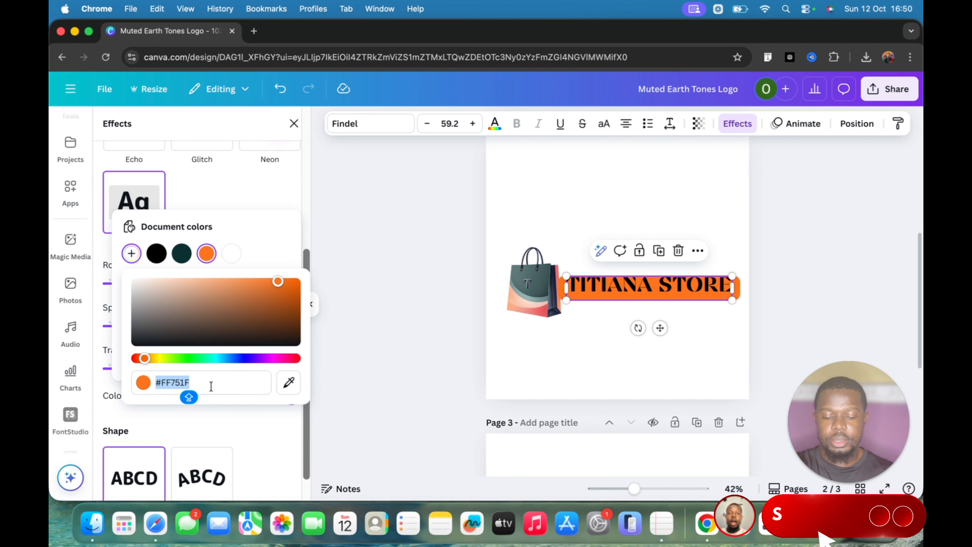
{"action": "key", "text": "super+v"}
{"action": "left_click", "coordinate": [249, 216]}
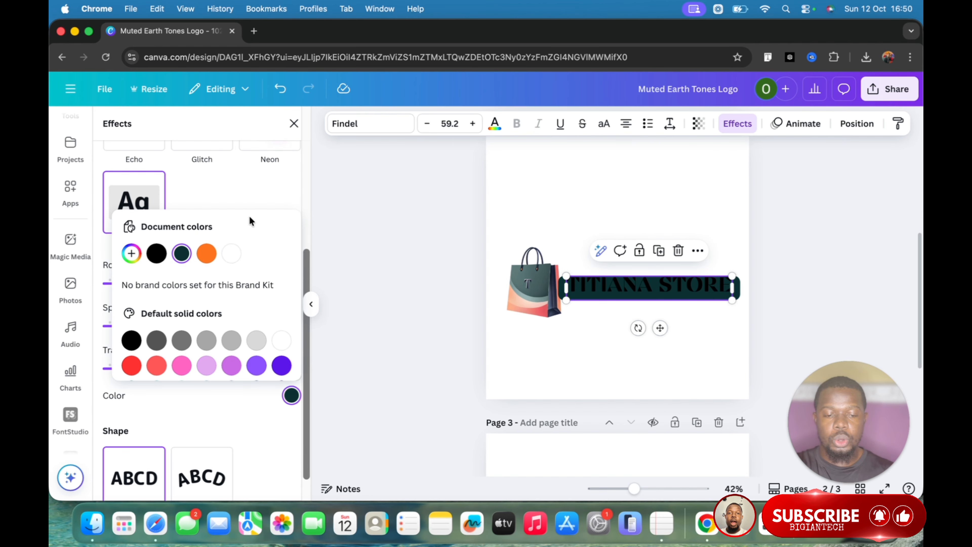
{"action": "left_click", "coordinate": [262, 196]}
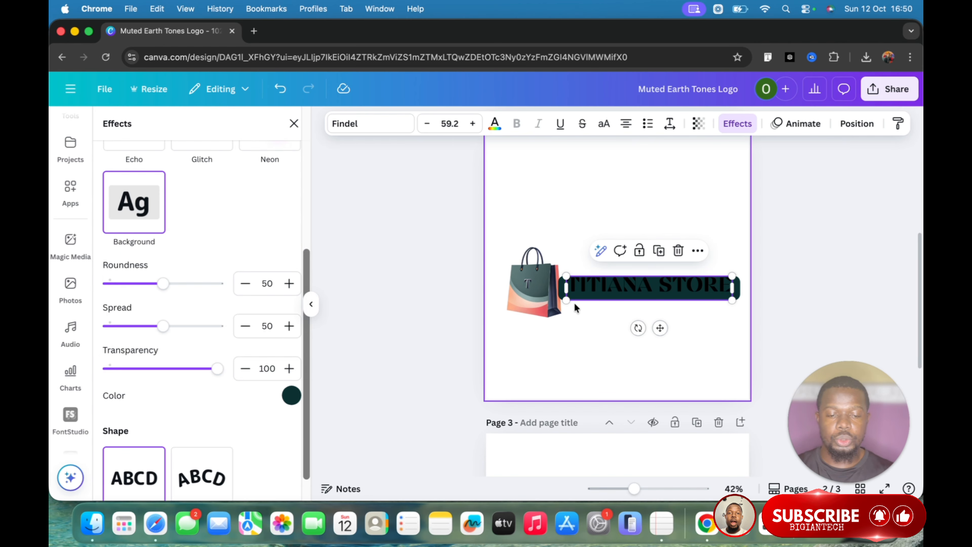
- Set the background effect behind TITIANA STORE to roundness 100, spread 0 and transparency 74, after trying roundness 30
{"action": "scroll", "coordinate": [255, 405], "scroll_direction": "down", "scroll_amount": 1}
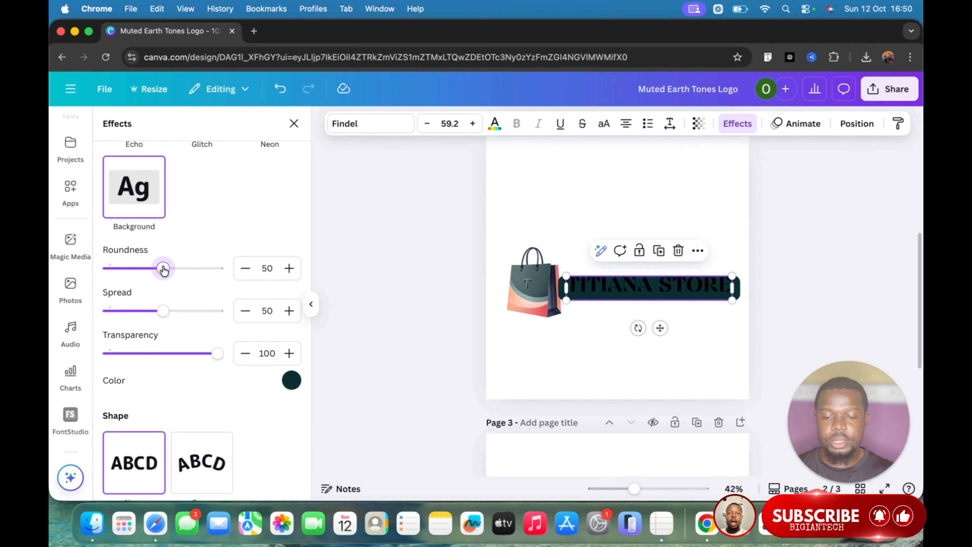
{"action": "left_click_drag", "start_coordinate": [164, 270], "coordinate": [145, 270]}
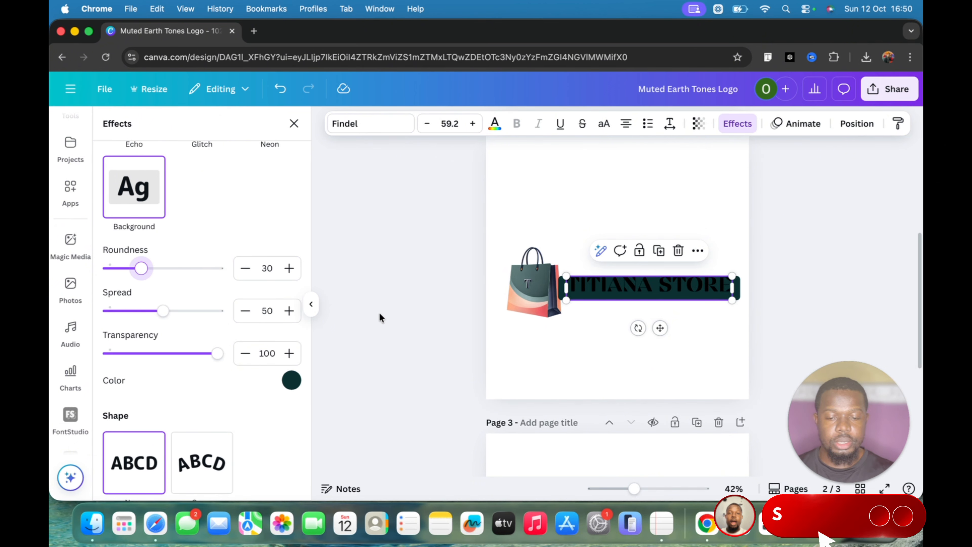
{"action": "left_click_drag", "start_coordinate": [163, 312], "coordinate": [105, 311]}
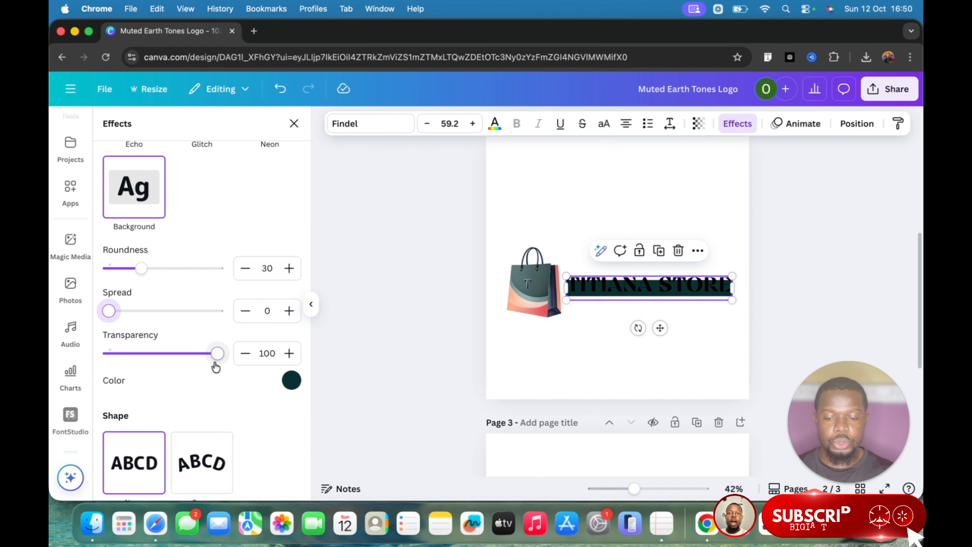
{"action": "left_click_drag", "start_coordinate": [215, 354], "coordinate": [190, 362]}
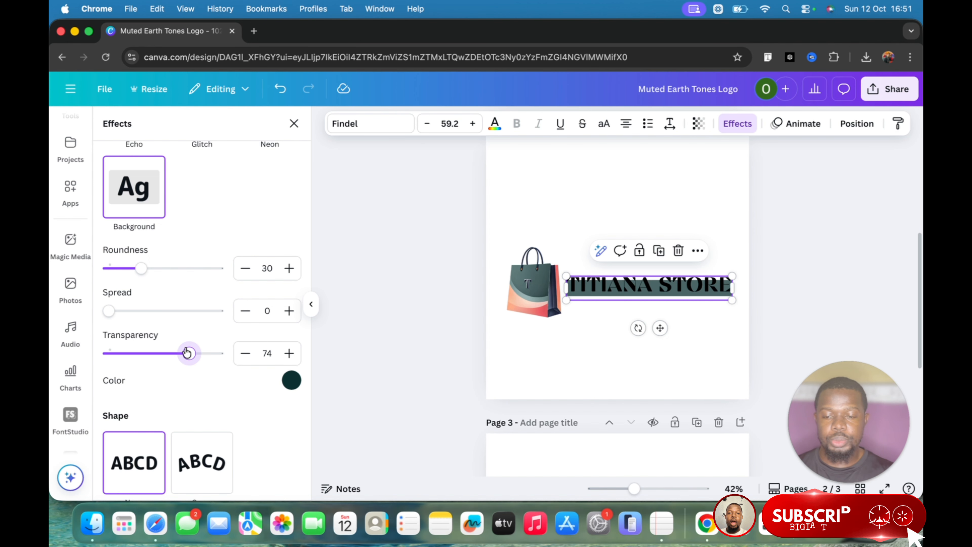
{"action": "left_click_drag", "start_coordinate": [145, 273], "coordinate": [222, 280]}
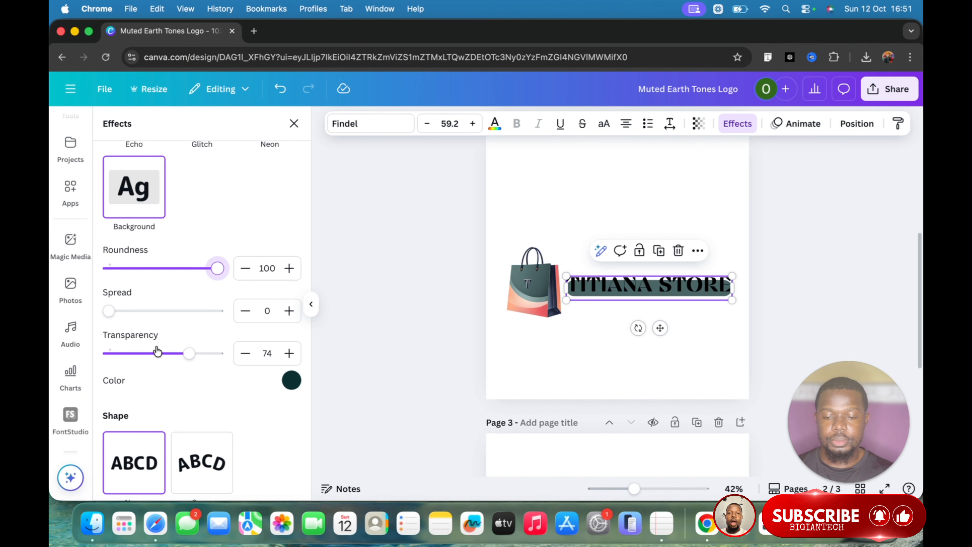
{"action": "mouse_move", "coordinate": [108, 311]}
{"action": "left_mouse_down"}
{"action": "mouse_move", "coordinate": [243, 312]}
{"action": "mouse_move", "coordinate": [102, 304]}
{"action": "left_mouse_up"}
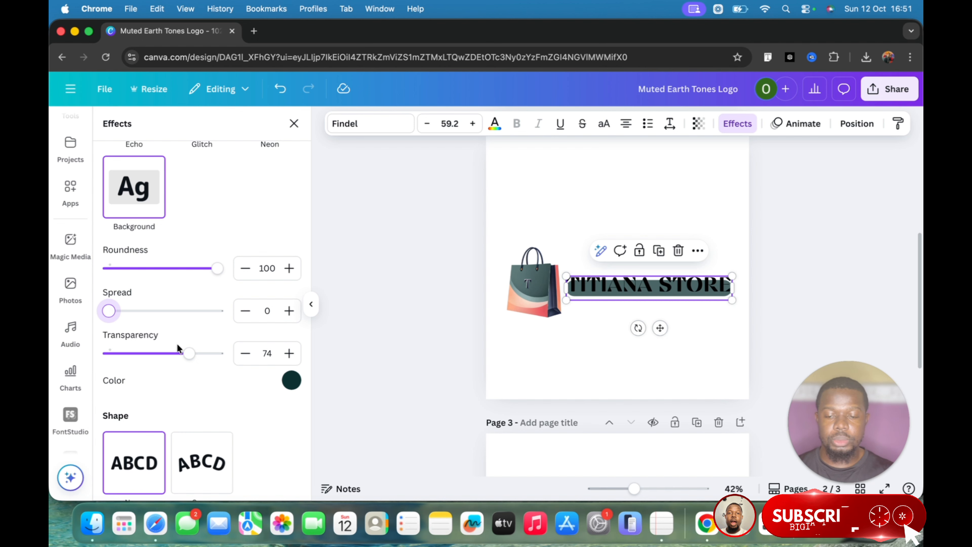
{"action": "scroll", "coordinate": [211, 389], "scroll_direction": "down", "scroll_amount": 1}
{"action": "scroll", "coordinate": [211, 389], "scroll_direction": "up", "scroll_amount": 5}
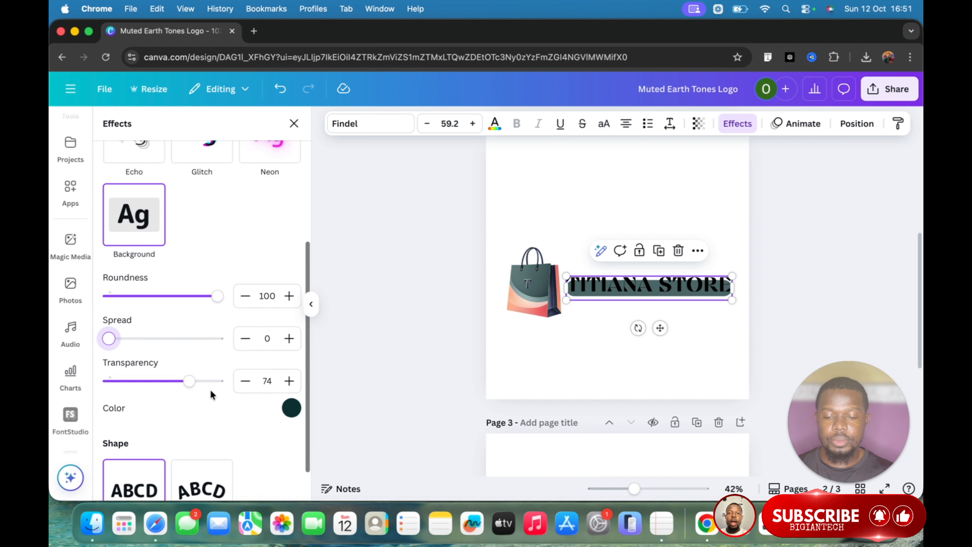
{"action": "scroll", "coordinate": [211, 389], "scroll_direction": "up", "scroll_amount": 3}
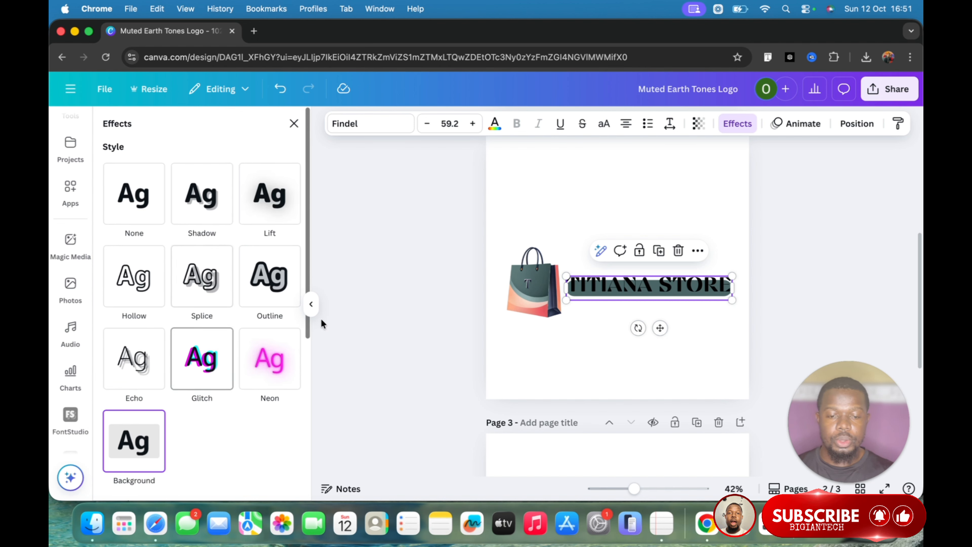
{"action": "left_click", "coordinate": [395, 301]}
{"action": "left_click", "coordinate": [394, 301]}
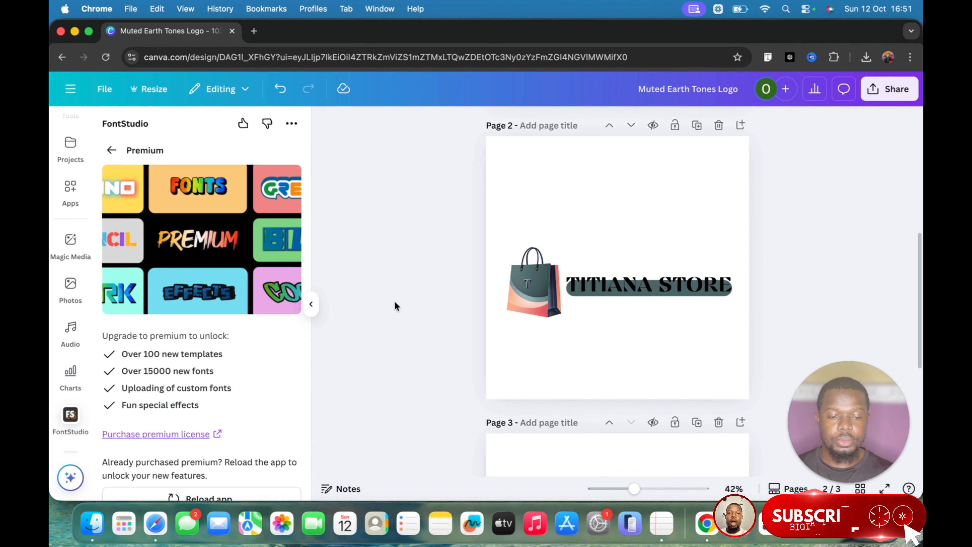
- Try dark red, two coral shades and bright red as the TITIANA STORE text colour, and set it to white
{"action": "left_click", "coordinate": [677, 284]}
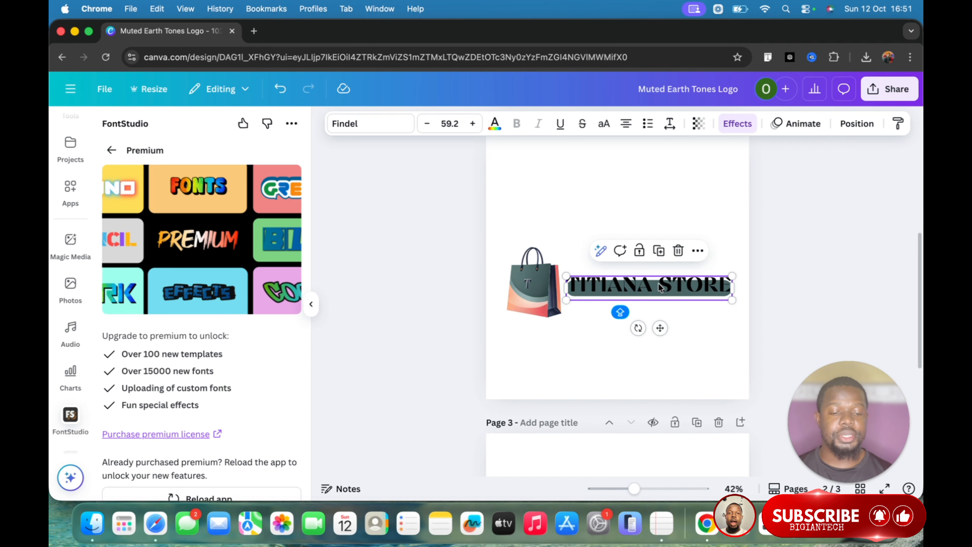
{"action": "left_click", "coordinate": [408, 245]}
{"action": "left_click", "coordinate": [608, 284]}
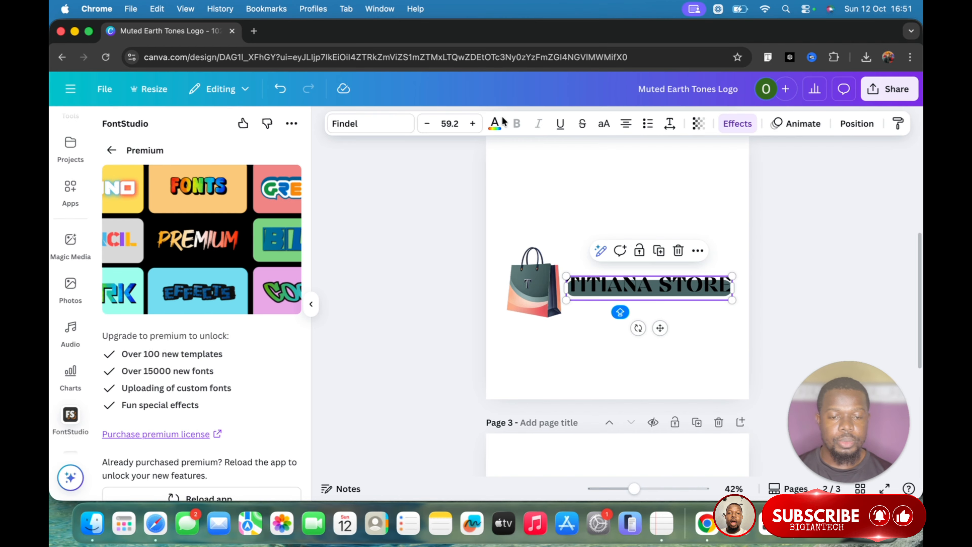
{"action": "left_click", "coordinate": [497, 126]}
{"action": "scroll", "coordinate": [208, 306], "scroll_direction": "down", "scroll_amount": 2}
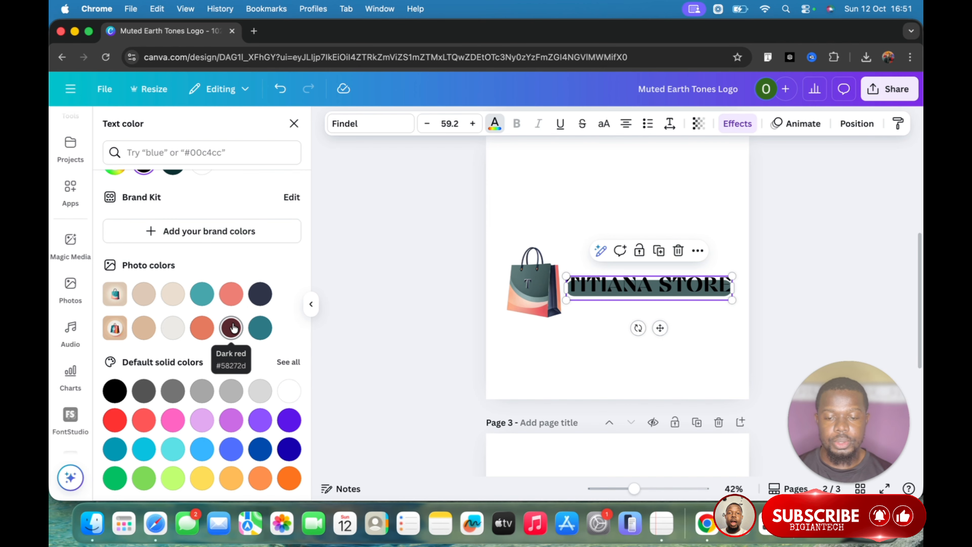
{"action": "left_click", "coordinate": [232, 328]}
{"action": "left_click", "coordinate": [231, 296]}
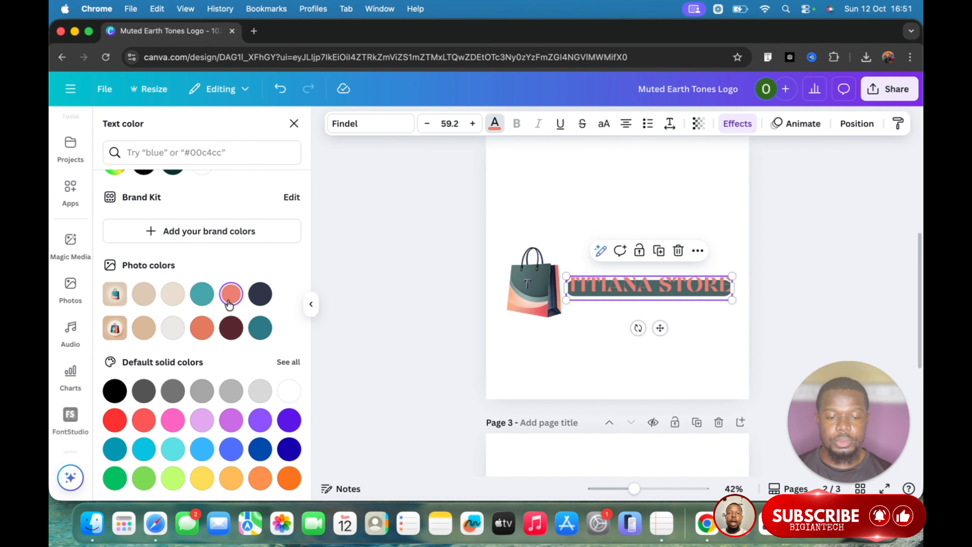
{"action": "left_click", "coordinate": [203, 331]}
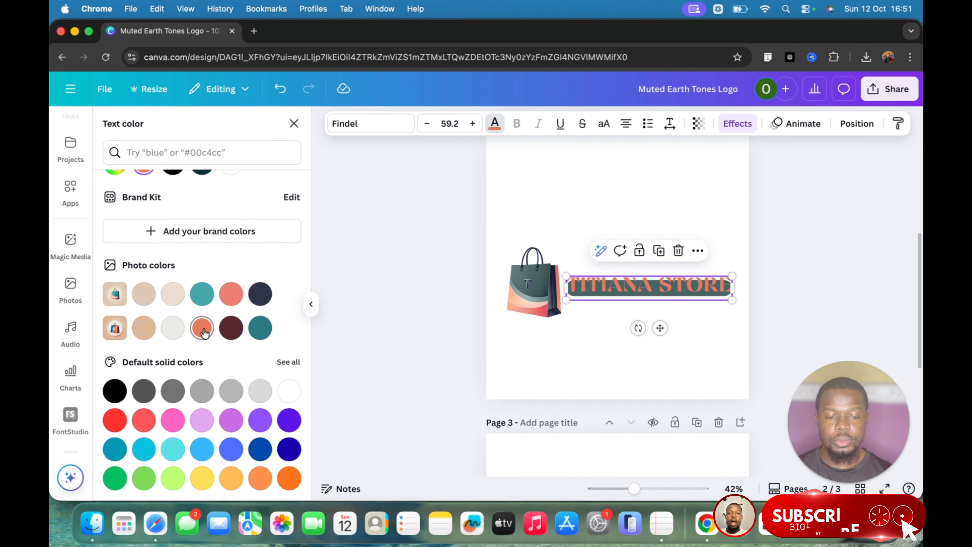
{"action": "left_click", "coordinate": [111, 424]}
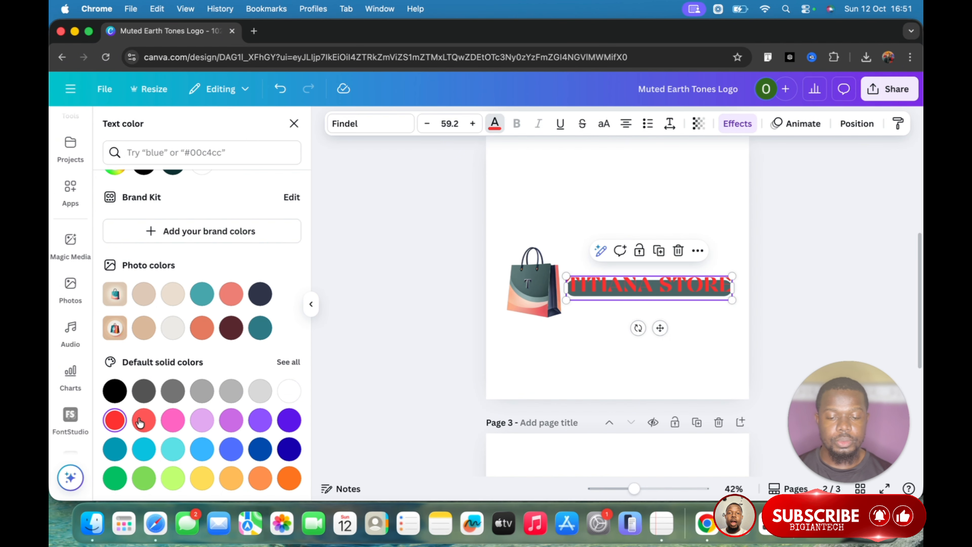
{"action": "left_click", "coordinate": [290, 394]}
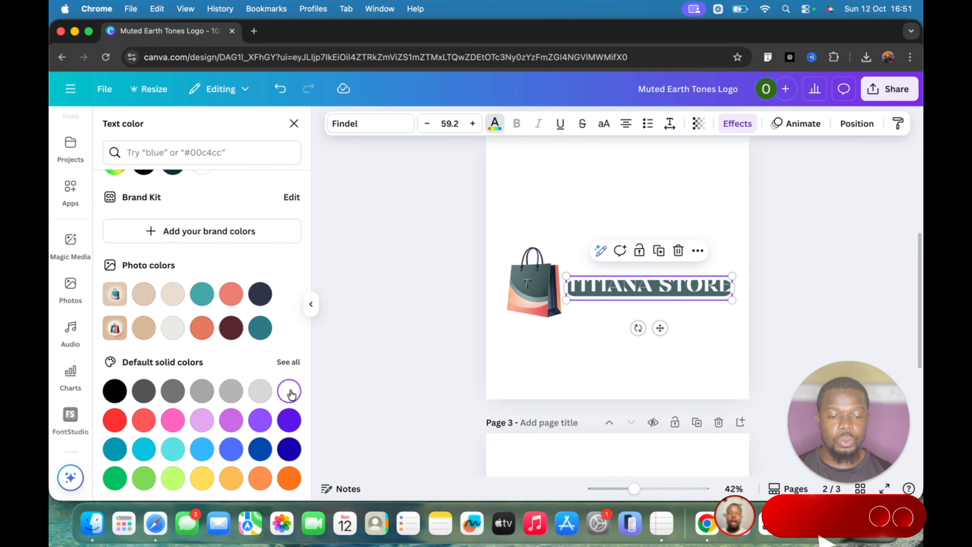
- Enlarge the TITIANA STORE text to size 64.8 and align it vertically beside the bag on page 2
{"action": "left_click", "coordinate": [364, 290]}
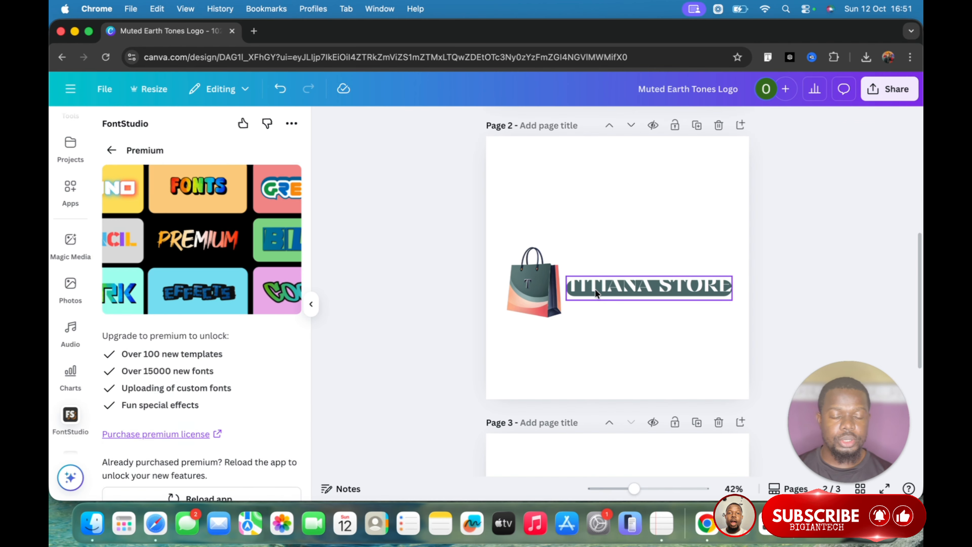
{"action": "left_click", "coordinate": [595, 289]}
{"action": "left_click_drag", "start_coordinate": [595, 289], "coordinate": [592, 292]}
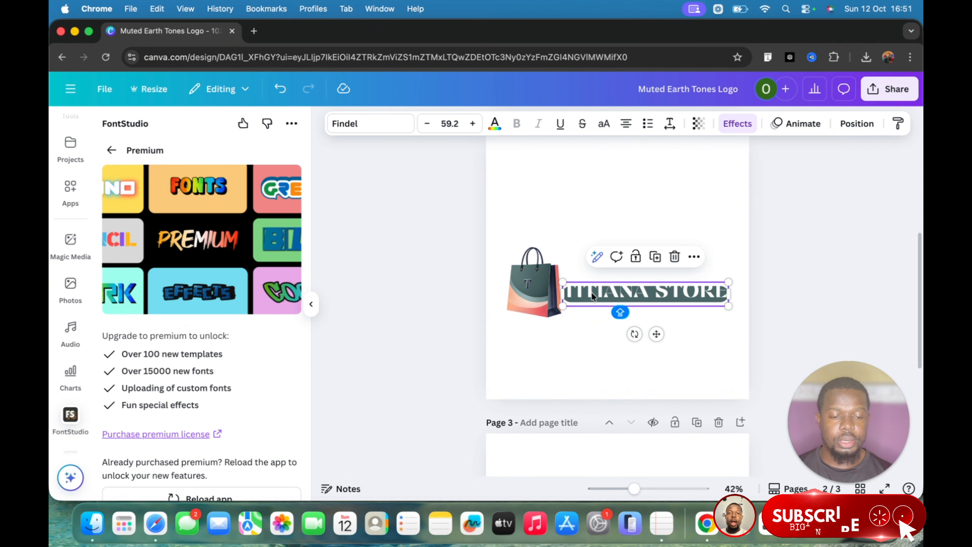
{"action": "left_click_drag", "start_coordinate": [728, 281], "coordinate": [745, 280]}
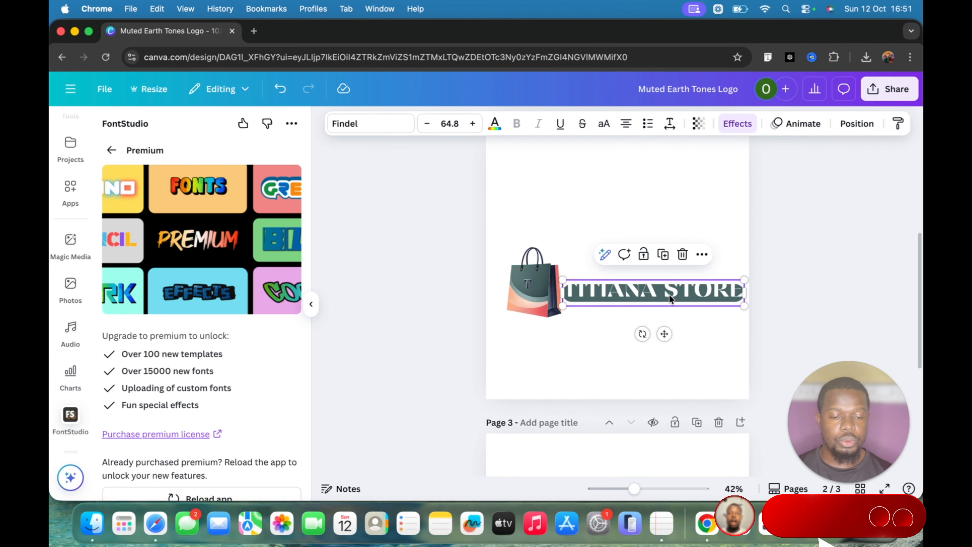
{"action": "left_click_drag", "start_coordinate": [670, 296], "coordinate": [670, 285]}
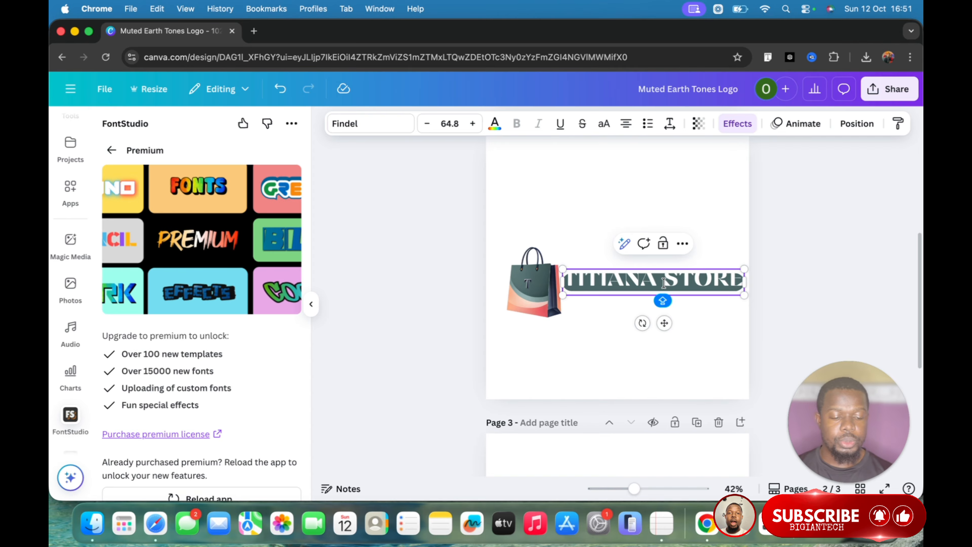
- Try splitting TITIANA STORE onto two lines and placing it below the bag, and undo these changes
{"action": "key", "text": "Return"}
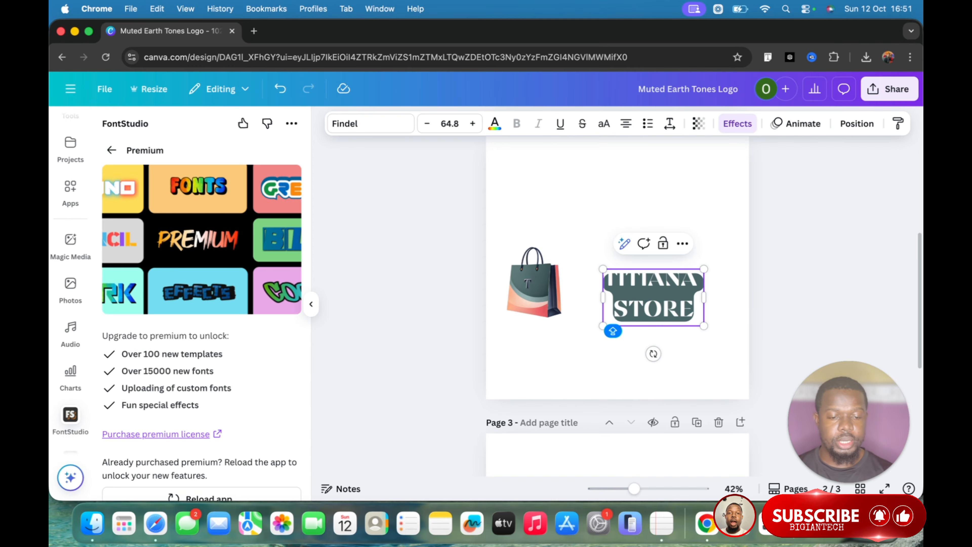
{"action": "left_click", "coordinate": [802, 268]}
{"action": "left_click", "coordinate": [680, 303]}
{"action": "left_click_drag", "start_coordinate": [680, 303], "coordinate": [647, 360]}
{"action": "left_click", "coordinate": [564, 362]}
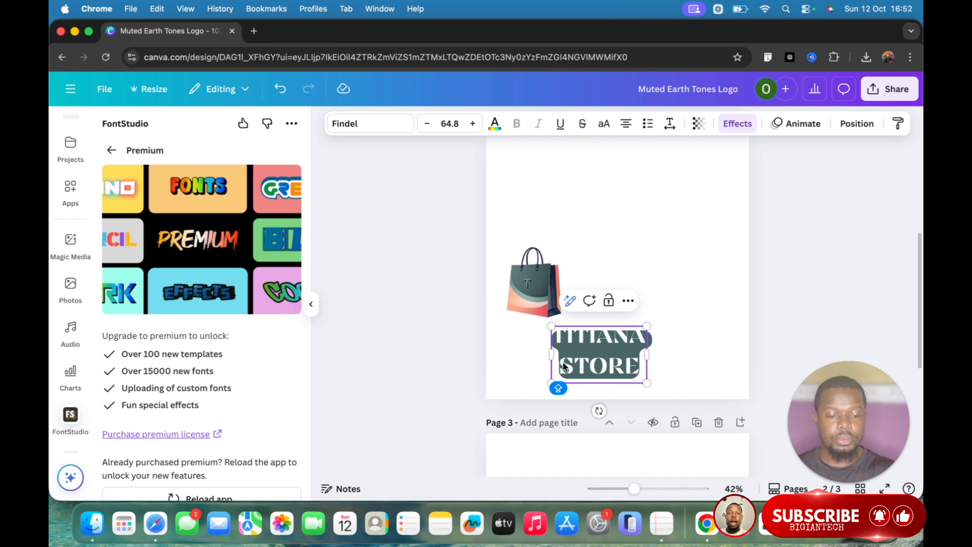
{"action": "key", "text": "BackSpace"}
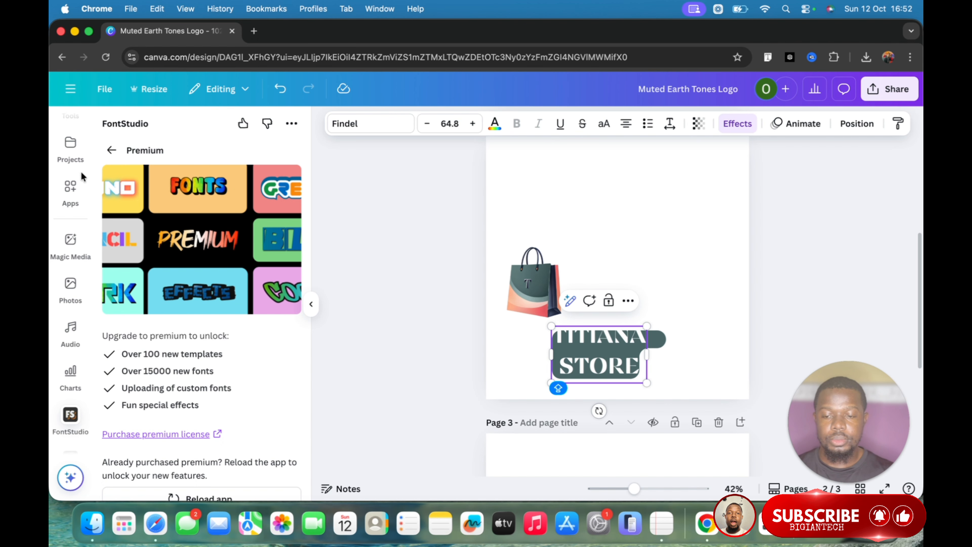
{"action": "key", "text": "super+z"}
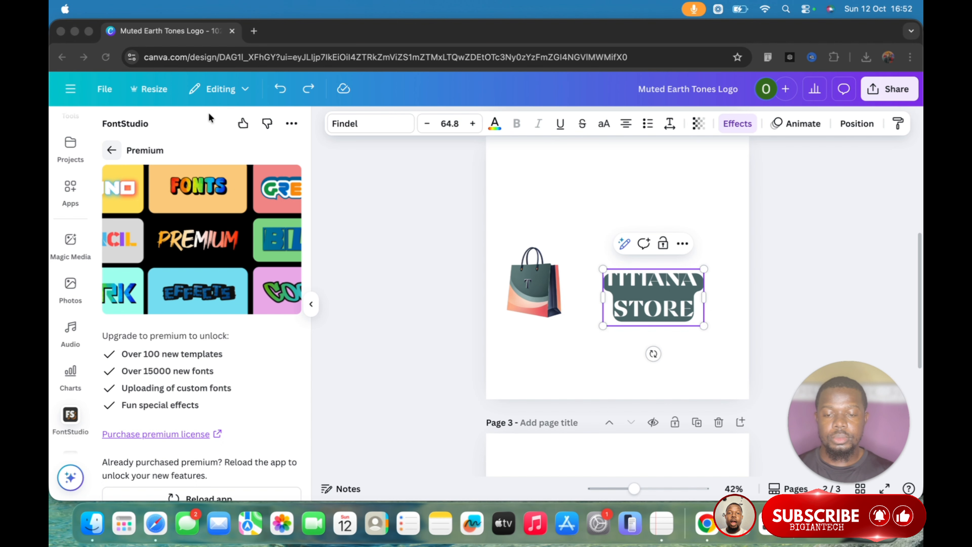
{"action": "left_click", "coordinate": [284, 87]}
{"action": "left_click", "coordinate": [284, 89]}
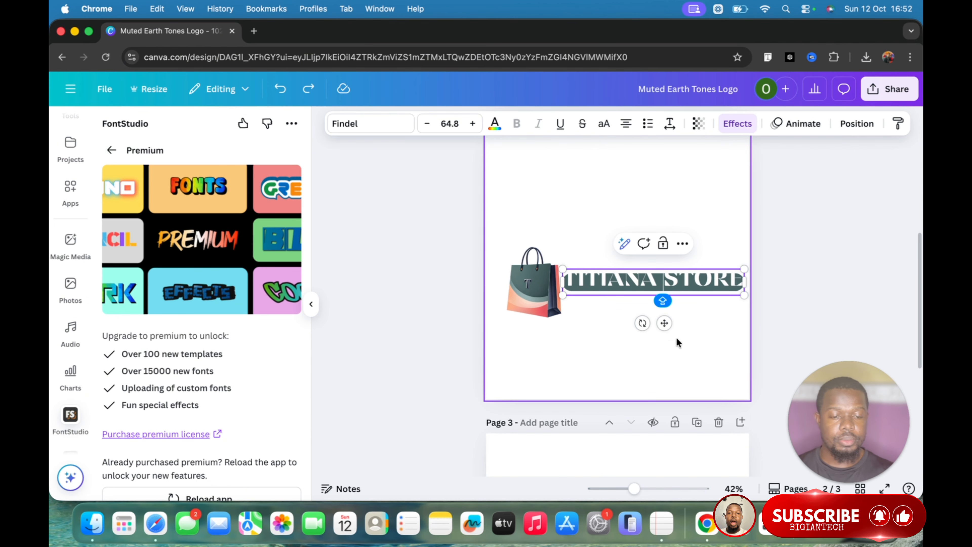
- Move the single-line TITIANA STORE text to the page's lower area, and enlarge the bag image, cropping the empty area beneath the bag
{"action": "left_click_drag", "start_coordinate": [664, 323], "coordinate": [647, 406]}
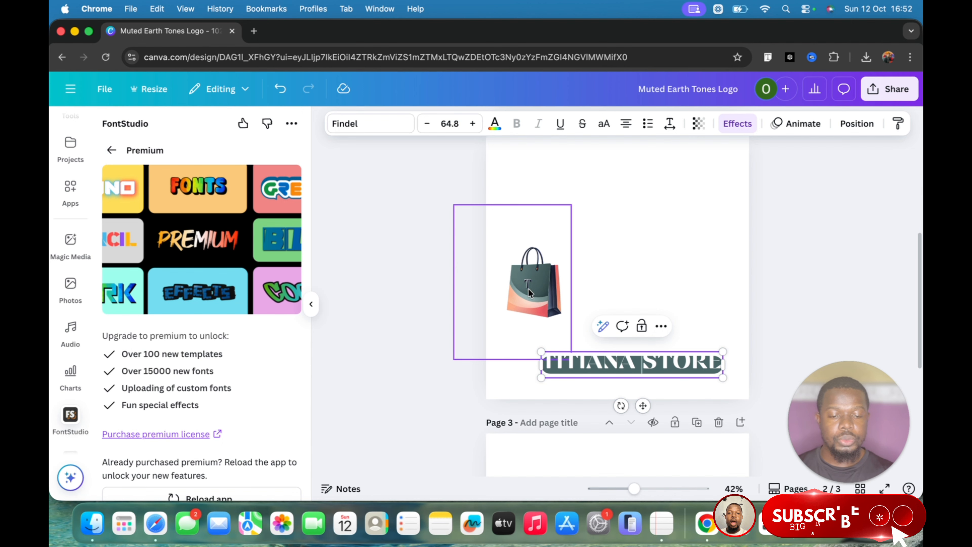
{"action": "left_click", "coordinate": [537, 302]}
{"action": "left_click_drag", "start_coordinate": [571, 205], "coordinate": [764, 92]}
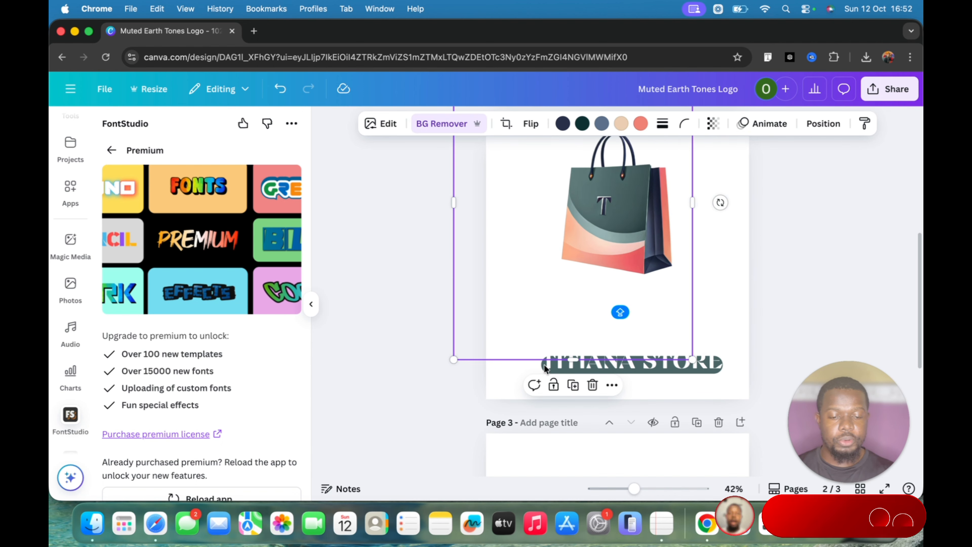
{"action": "left_click_drag", "start_coordinate": [575, 350], "coordinate": [593, 283]}
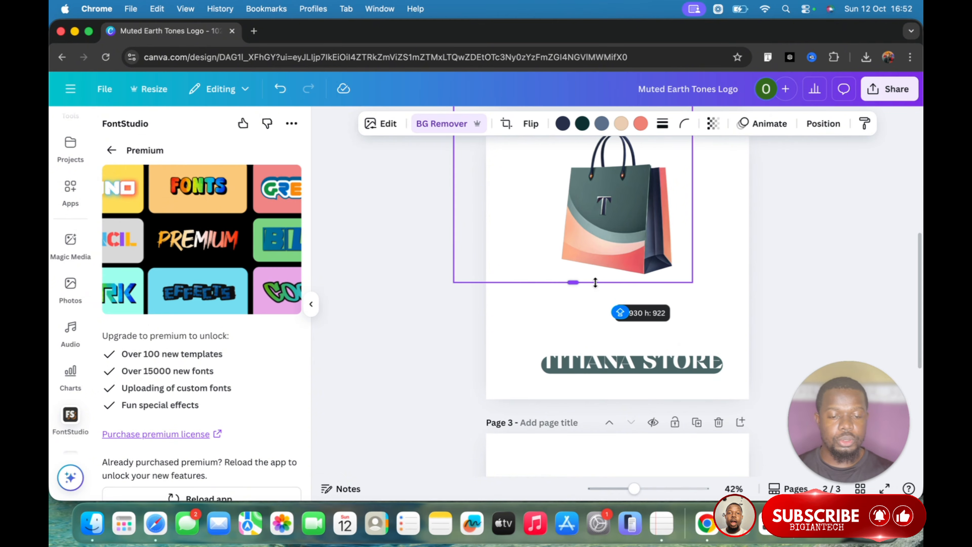
{"action": "left_click_drag", "start_coordinate": [455, 282], "coordinate": [362, 374]}
- Centre the enlarged bag in the upper part of page 2 and position the TITIANA STORE text directly beneath it
{"action": "scroll", "coordinate": [802, 239], "scroll_direction": "up", "scroll_amount": 3}
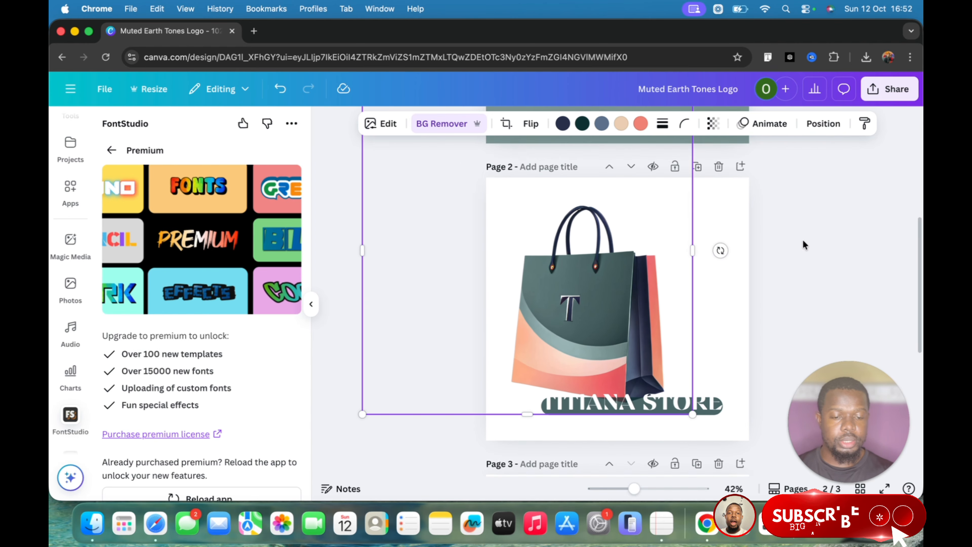
{"action": "left_click_drag", "start_coordinate": [586, 297], "coordinate": [615, 276]}
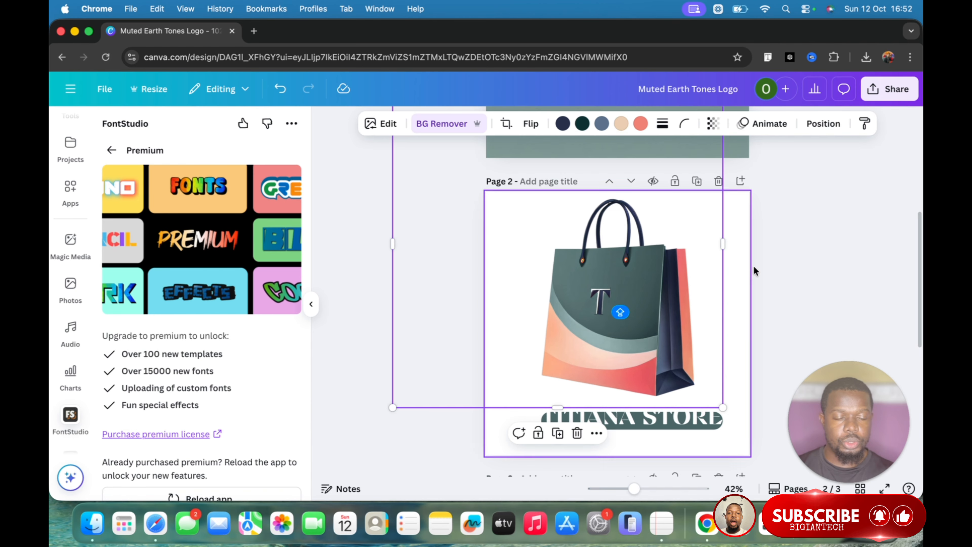
{"action": "scroll", "coordinate": [784, 272], "scroll_direction": "down", "scroll_amount": 2}
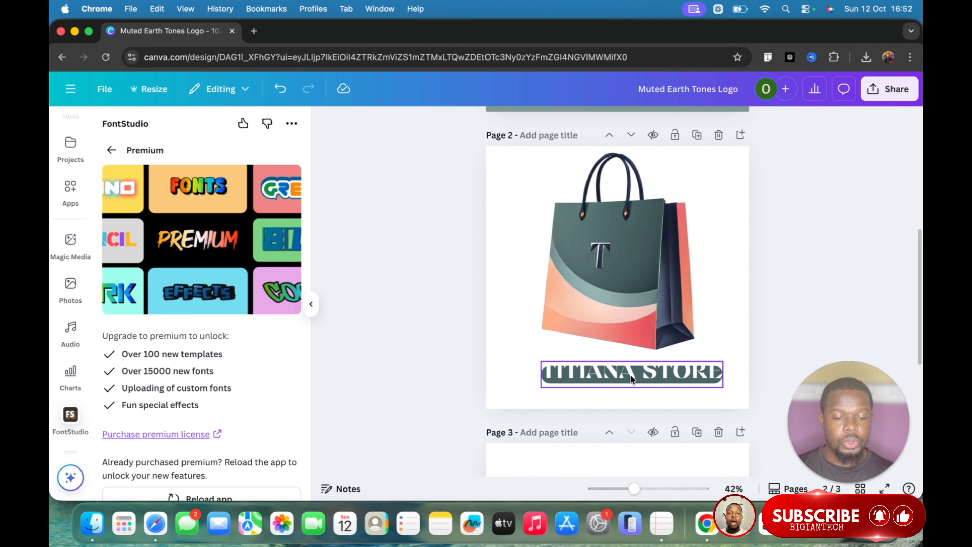
{"action": "left_click_drag", "start_coordinate": [631, 374], "coordinate": [624, 370]}
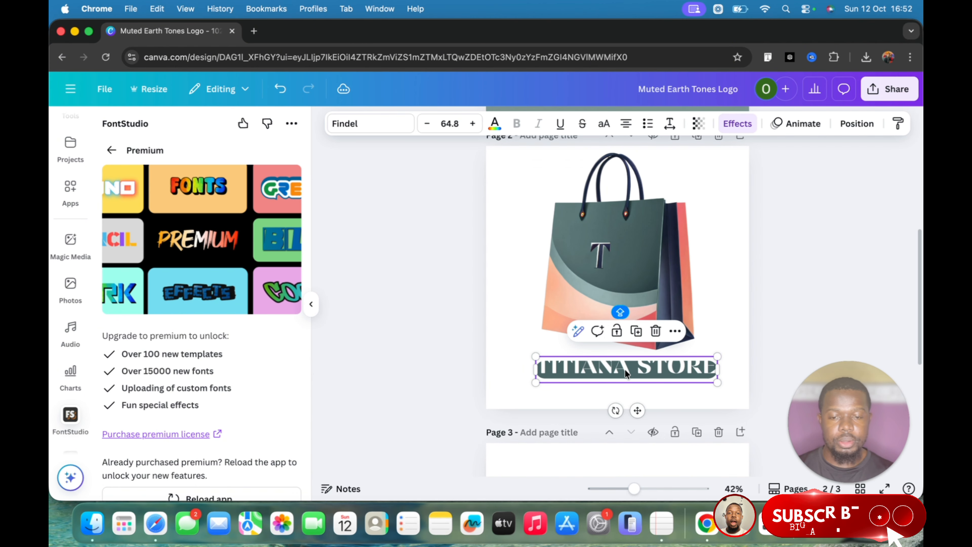
- Choose the Outline template in FontStudio and set its text to TITIANA STORE
{"action": "left_click", "coordinate": [113, 152]}
{"action": "scroll", "coordinate": [186, 221], "scroll_direction": "down", "scroll_amount": 5}
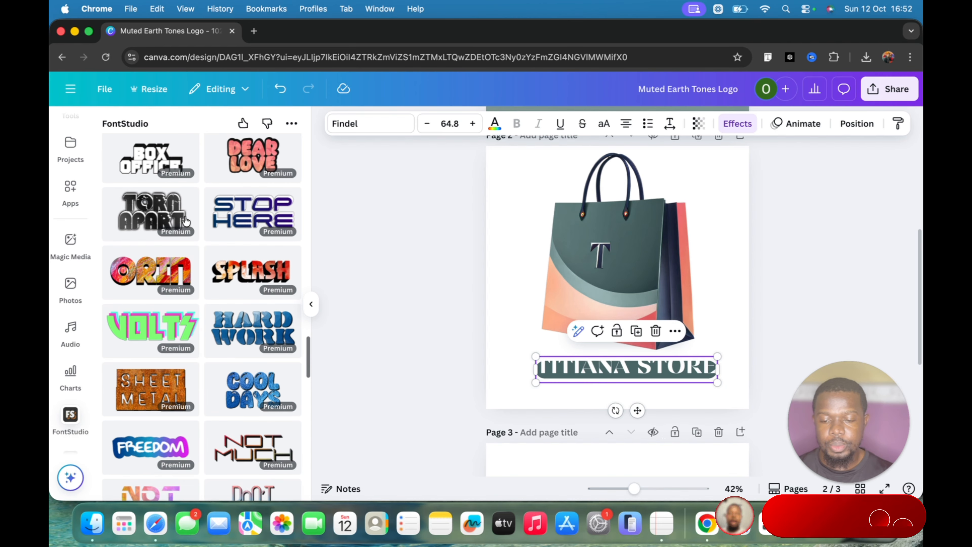
{"action": "scroll", "coordinate": [186, 221], "scroll_direction": "up", "scroll_amount": 15}
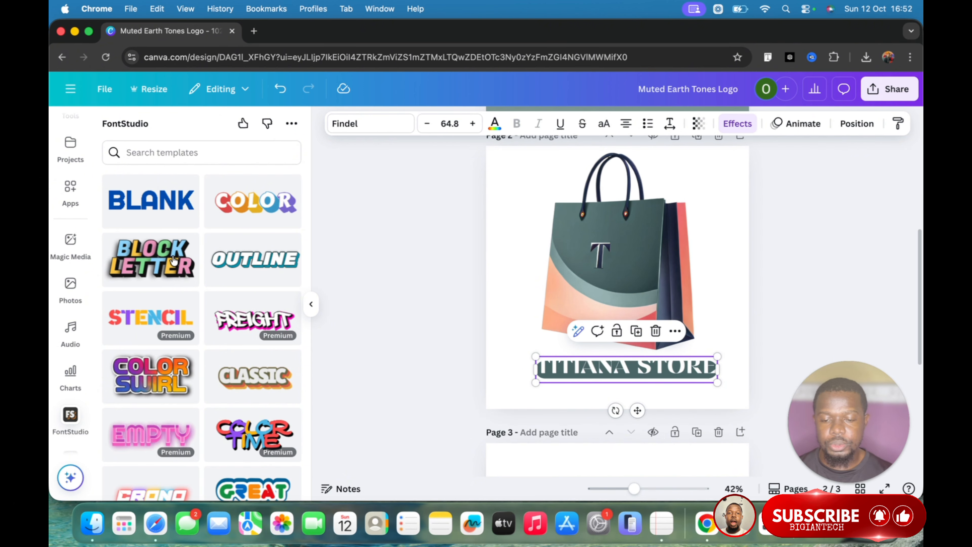
{"action": "left_click", "coordinate": [233, 261]}
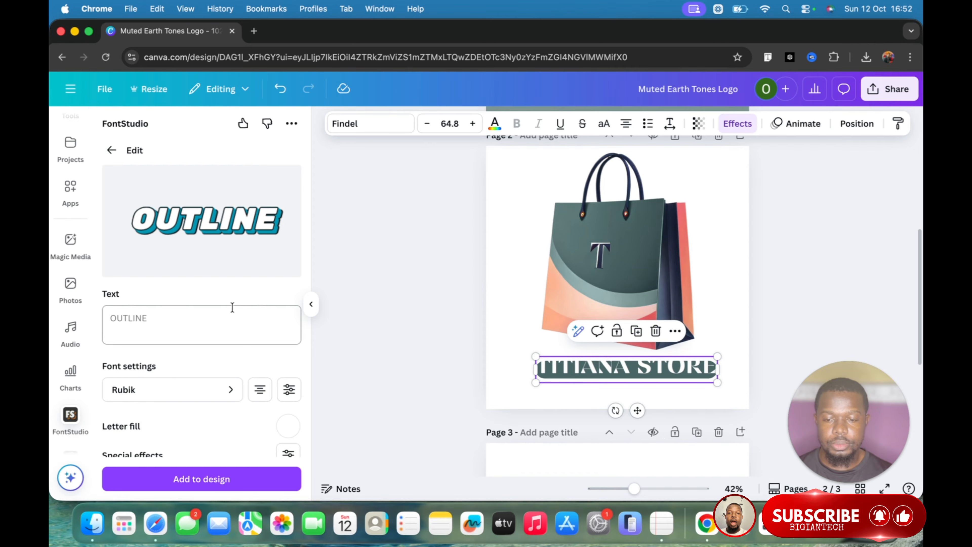
{"action": "scroll", "coordinate": [233, 308], "scroll_direction": "down", "scroll_amount": 4}
{"action": "left_click", "coordinate": [189, 259]}
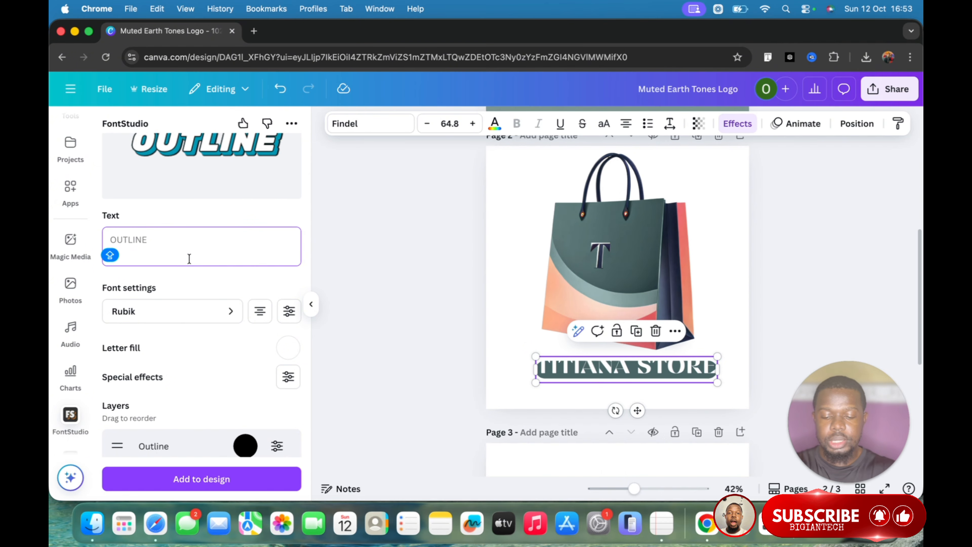
{"action": "type", "text": "T"}
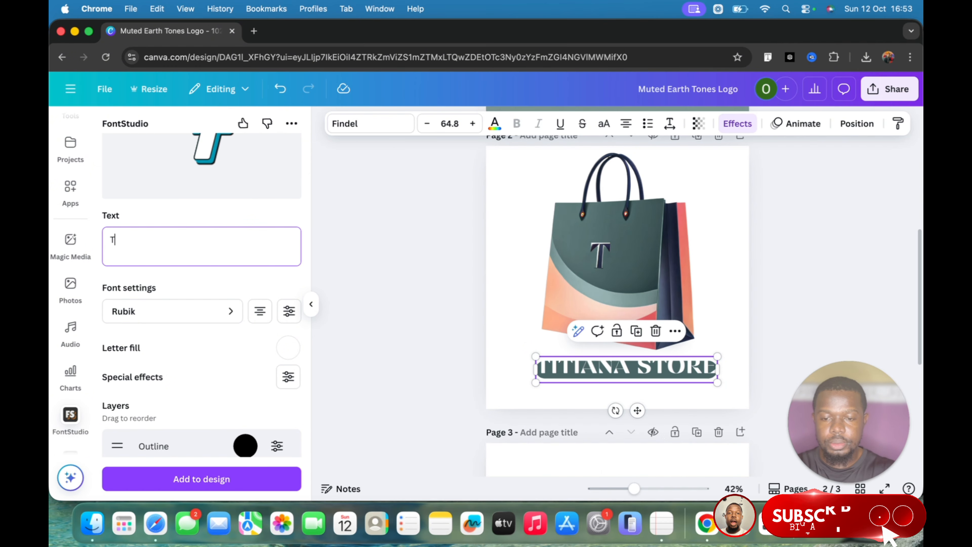
{"action": "type", "text": "ITI"}
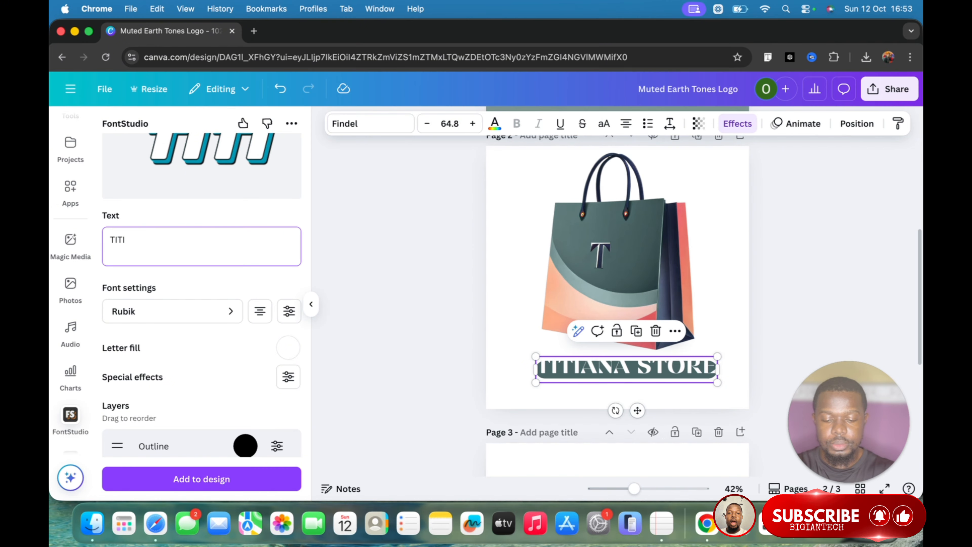
{"action": "type", "text": "ANA STORE"}
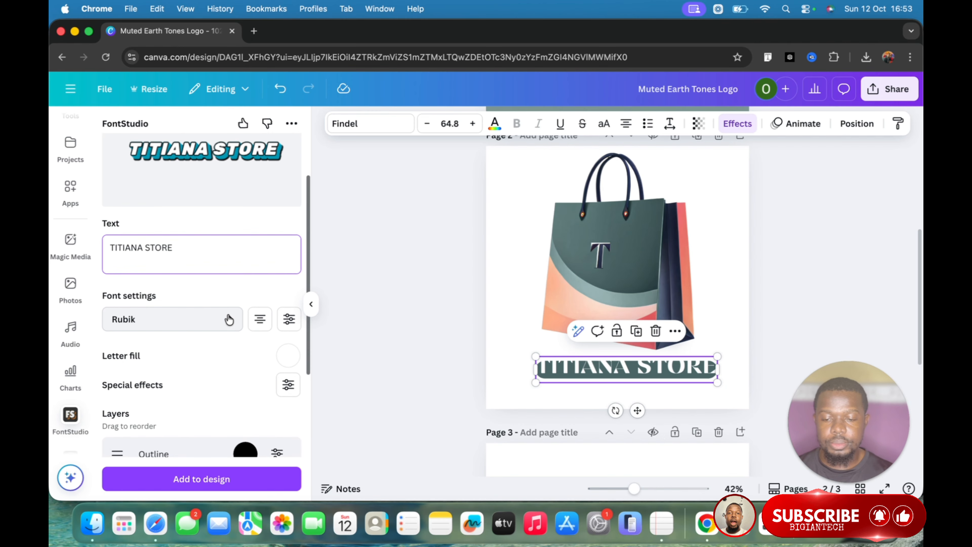
- Try The Bold Font as the font of the outlined TITIANA STORE text
{"action": "left_click", "coordinate": [220, 321]}
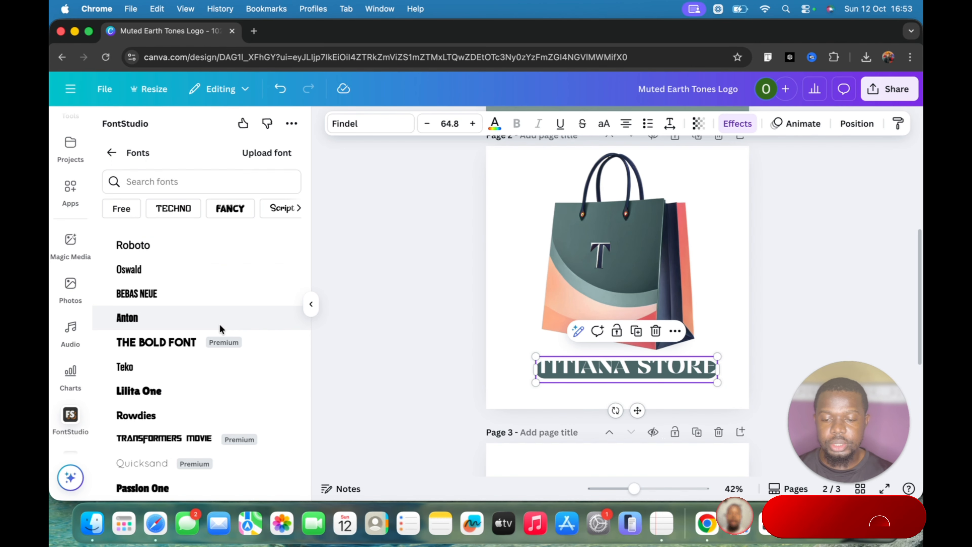
{"action": "left_click", "coordinate": [166, 342]}
{"action": "left_click", "coordinate": [111, 152]}
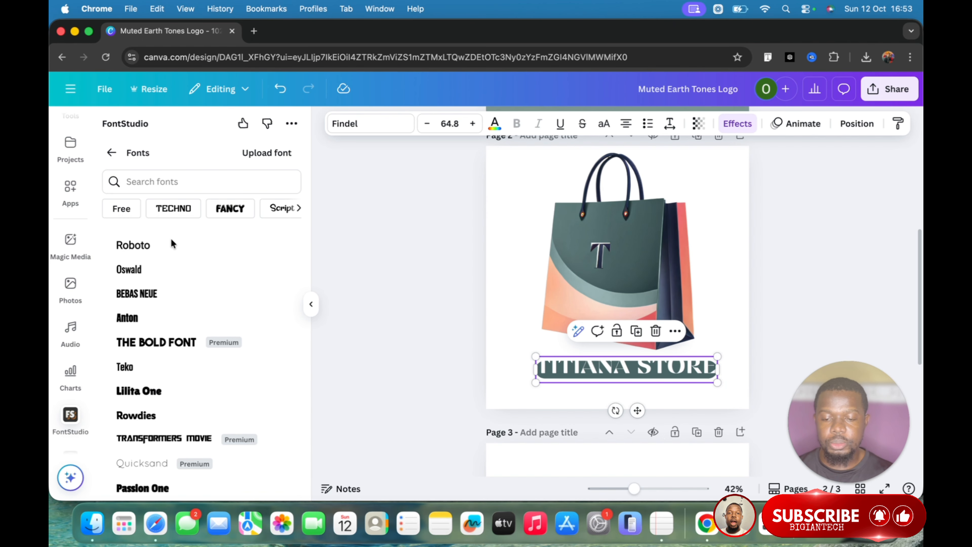